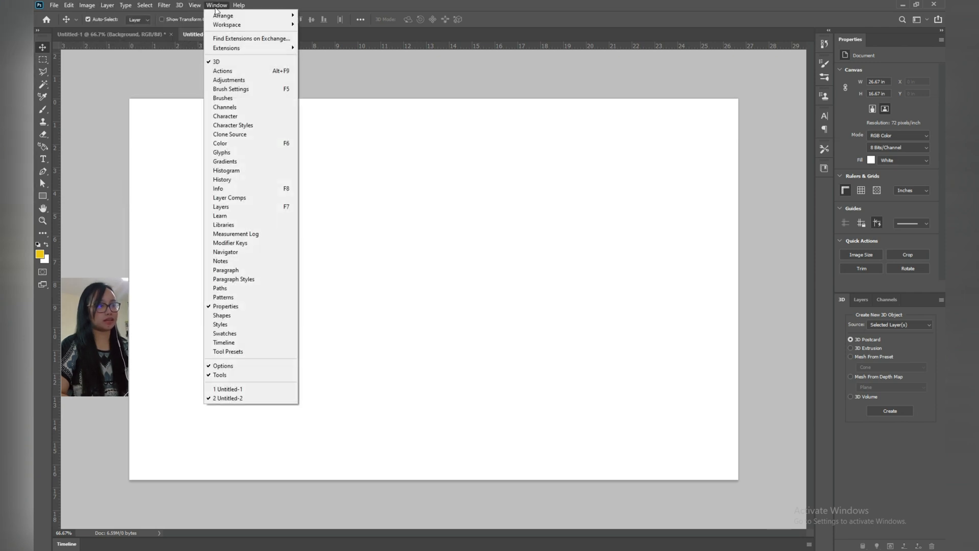
click(279, 61)
click(221, 5)
click(222, 62)
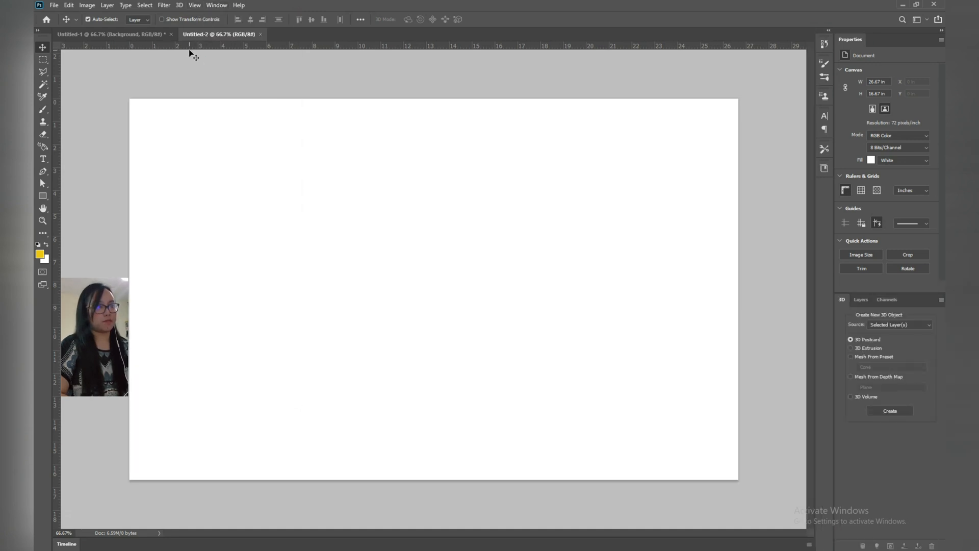
Create a new 3D mesh from the blank background layer using the Wine Bottle preset
click(180, 6)
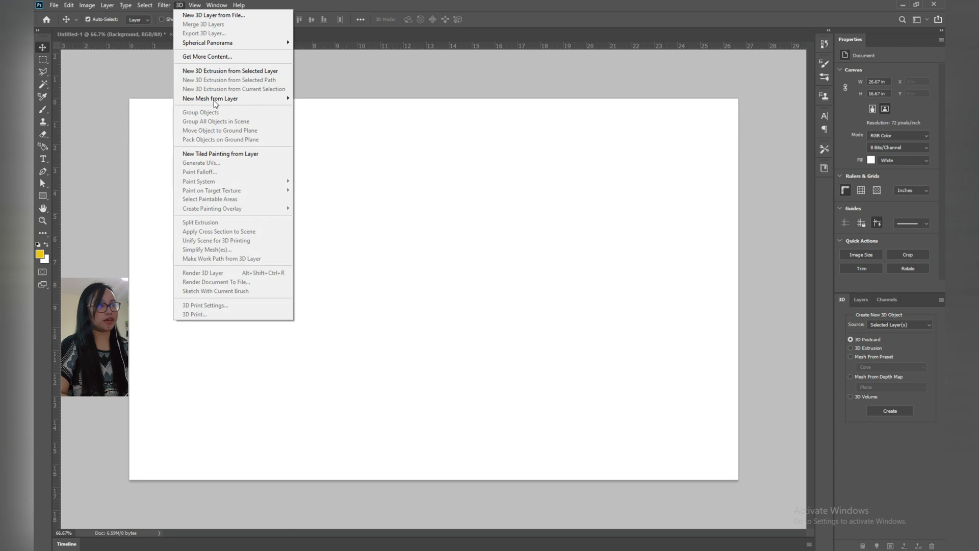
mouse_move(218, 99)
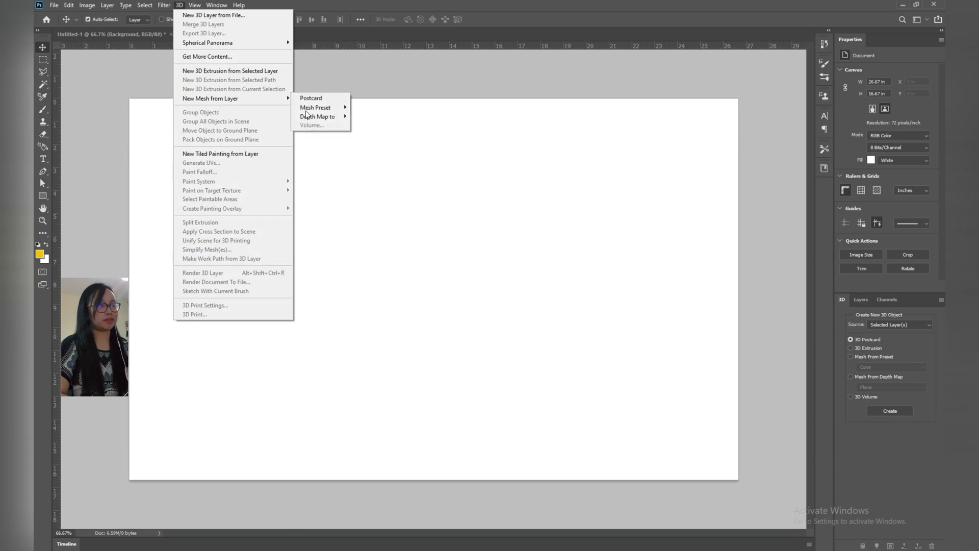
mouse_move(345, 114)
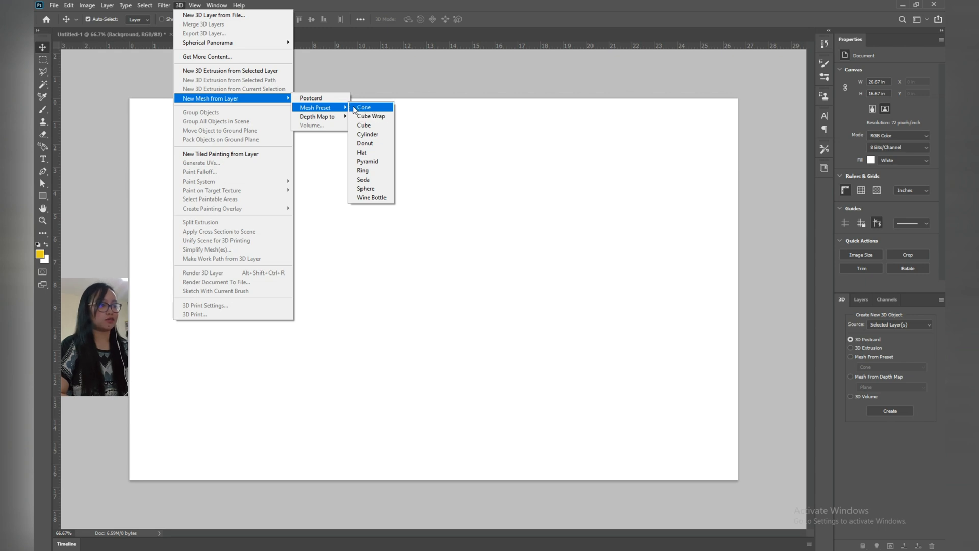
click(376, 198)
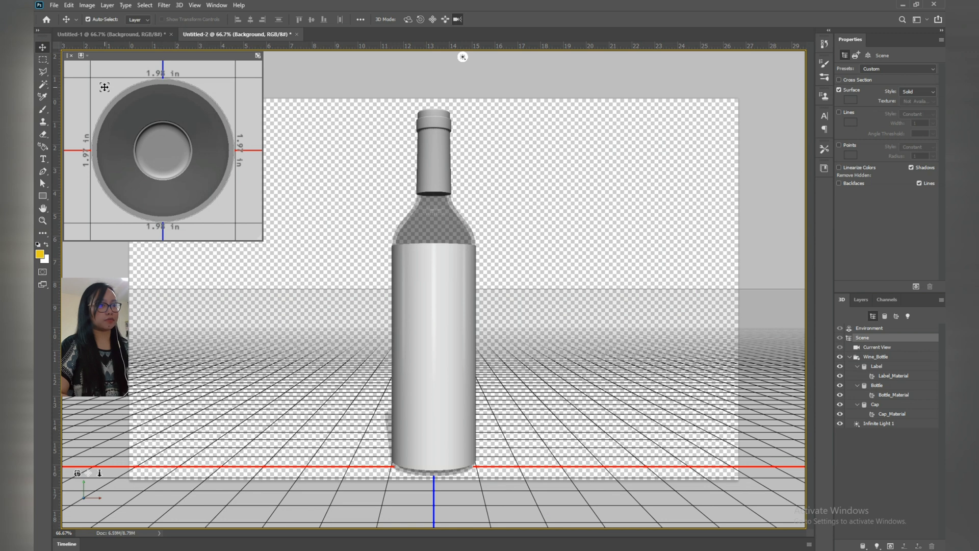
Set the secondary 3D view to Front after trying Left, Right and Top, and resize it to be taller and narrower
click(87, 56)
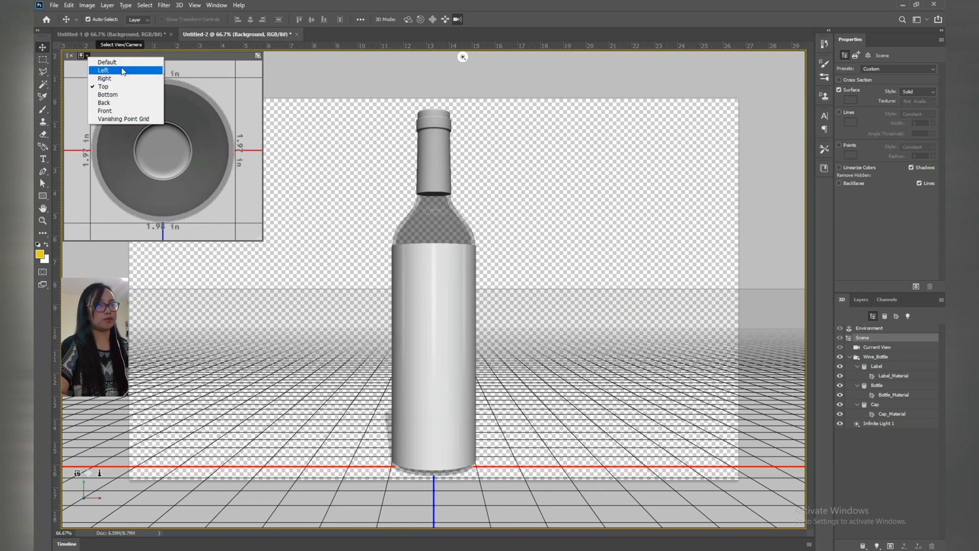
click(123, 71)
click(87, 55)
click(97, 78)
click(87, 55)
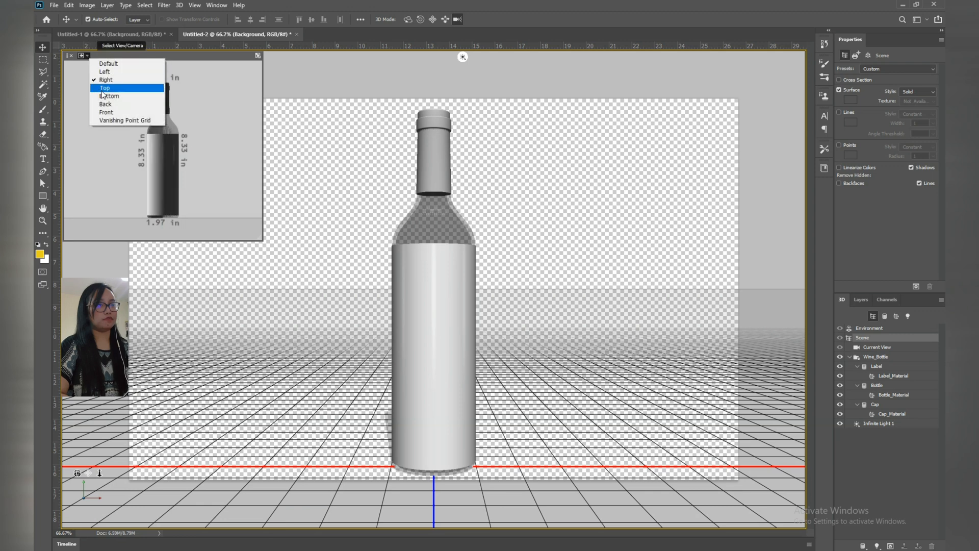
click(102, 90)
click(87, 55)
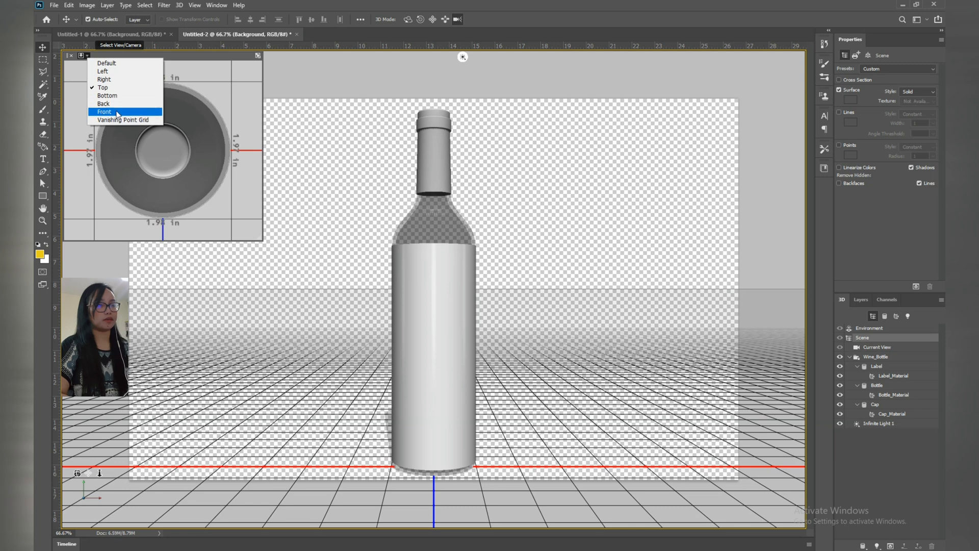
click(116, 111)
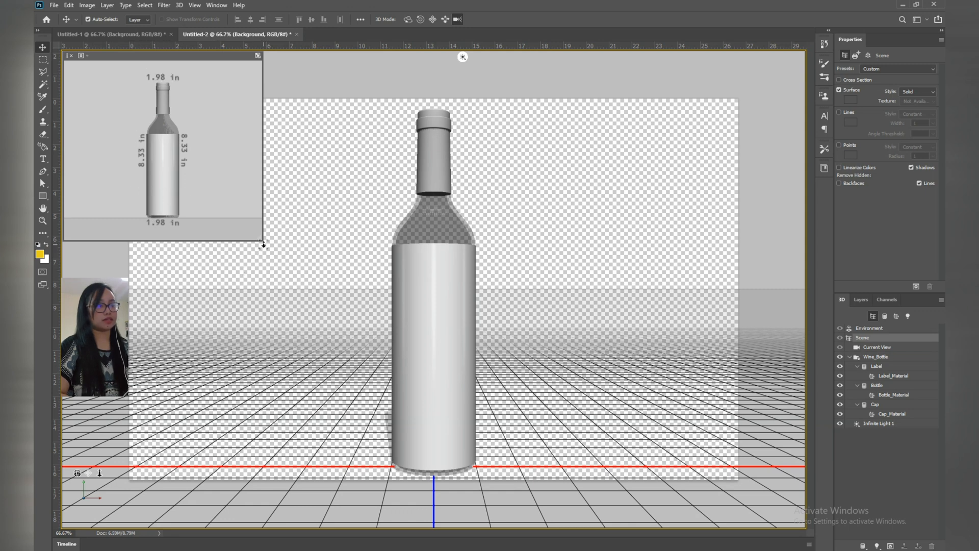
drag(261, 237, 352, 357)
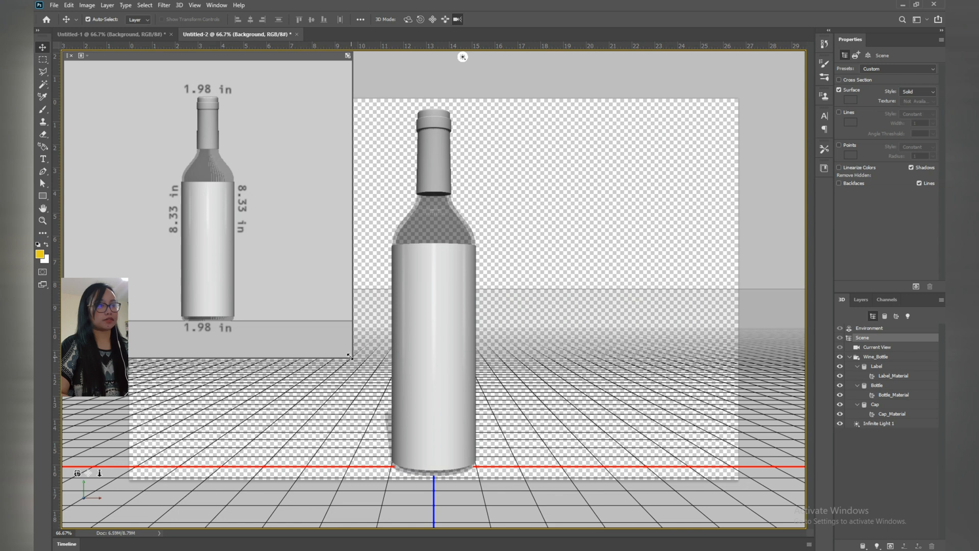
drag(351, 356, 235, 274)
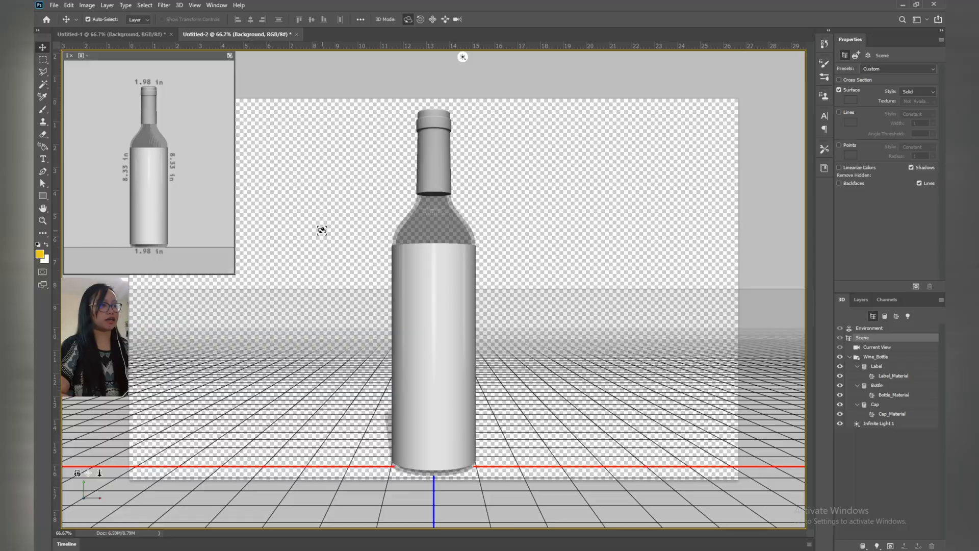
Orbit the 3D camera to look at the bottle from slightly above and to one side, and roll it slightly
drag(320, 229, 747, 57)
drag(462, 238, 325, 246)
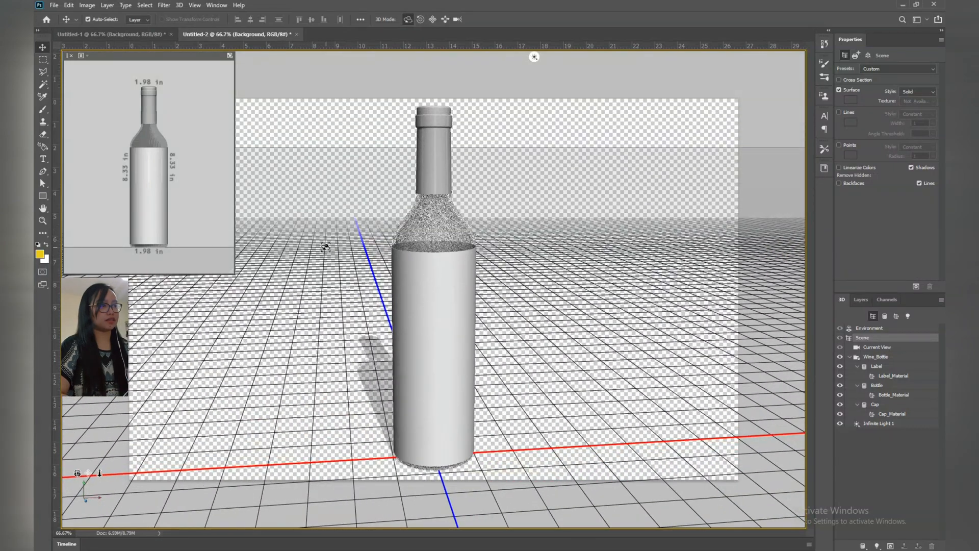
click(421, 21)
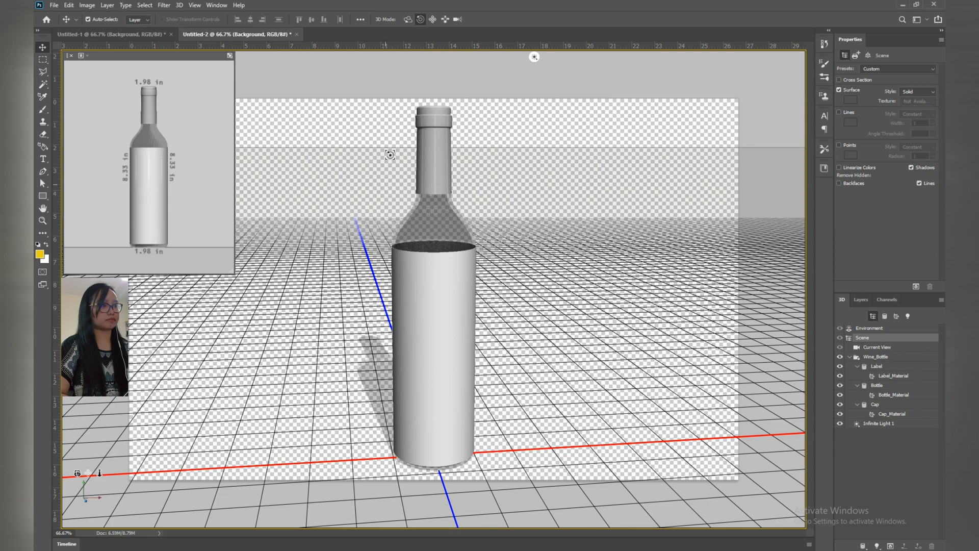
drag(390, 148, 391, 164)
Pan the 3D camera slightly and slide it to bring the bottle a little closer
click(432, 19)
mouse_move(562, 308)
mouse_down()
mouse_move(484, 181)
mouse_move(586, 230)
mouse_move(537, 270)
mouse_move(546, 298)
mouse_up()
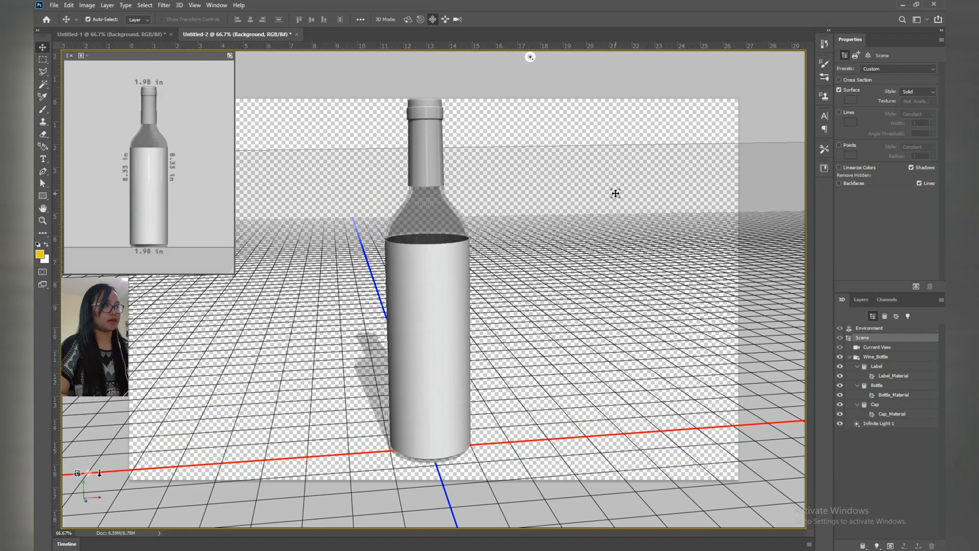
click(445, 20)
drag(526, 253, 523, 275)
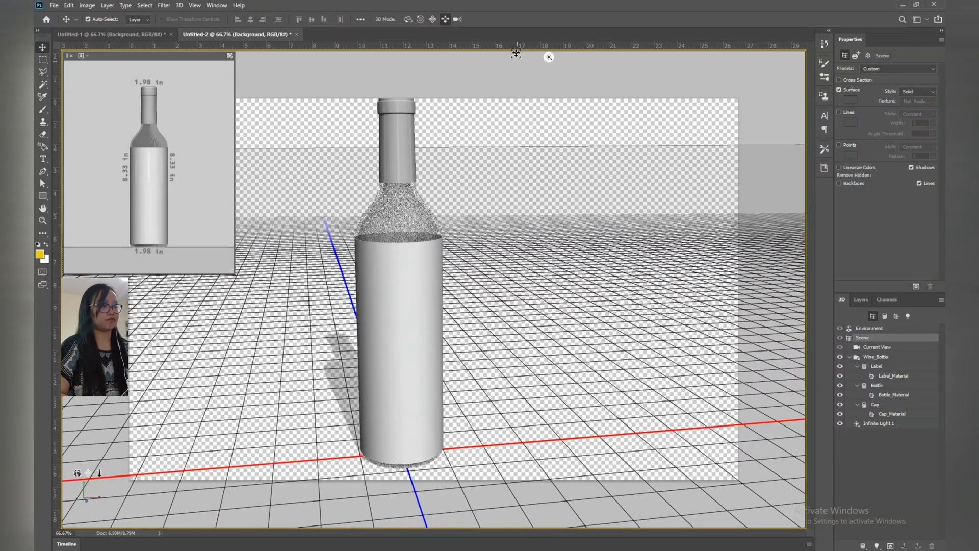
Zoom the 3D camera out until the whole bottle fits the canvas, and orbit back to a nearly frontal, lower viewpoint
click(460, 19)
drag(438, 212, 457, 258)
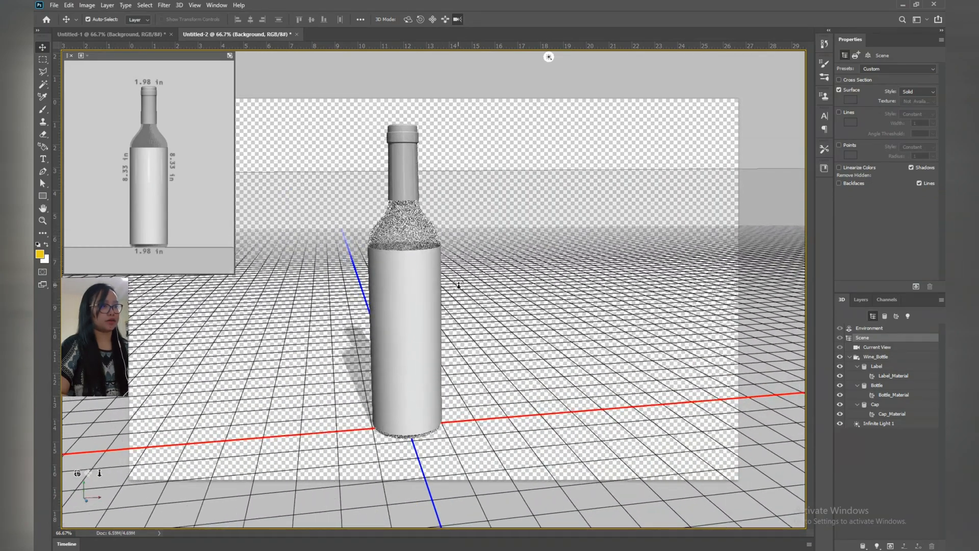
click(408, 21)
drag(554, 376, 526, 374)
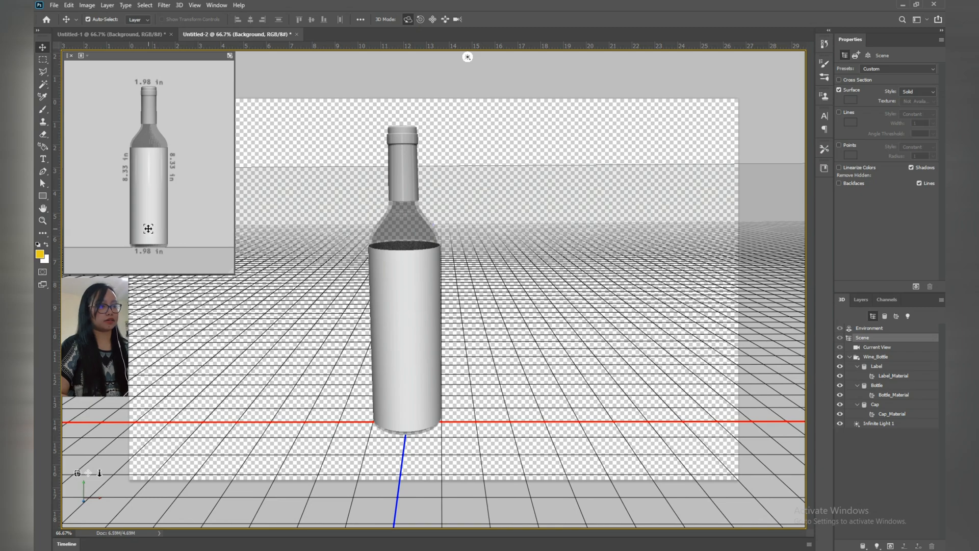
drag(83, 509, 86, 503)
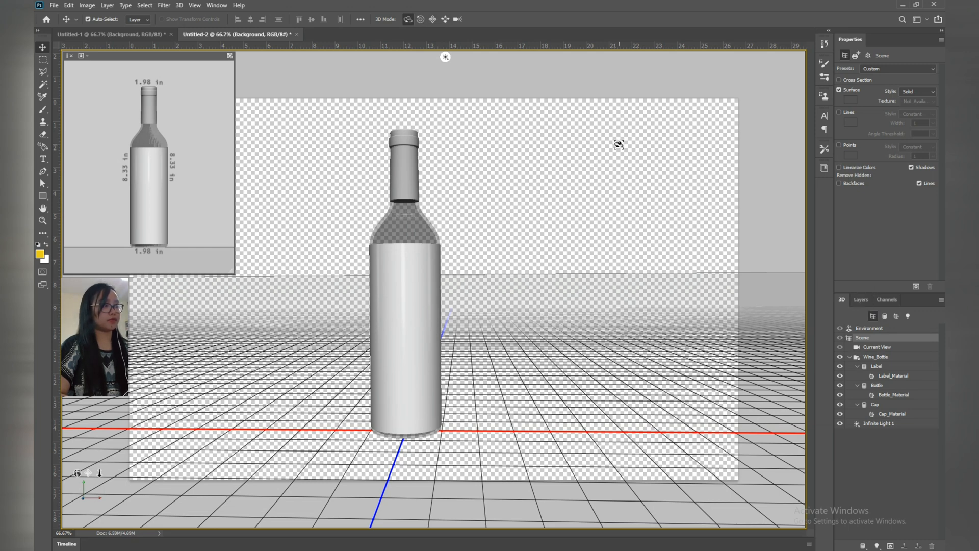
Examine the parts of the Wine_Bottle object in the 3D scene, selecting the Label and Bottle meshes in turn
click(861, 301)
click(840, 298)
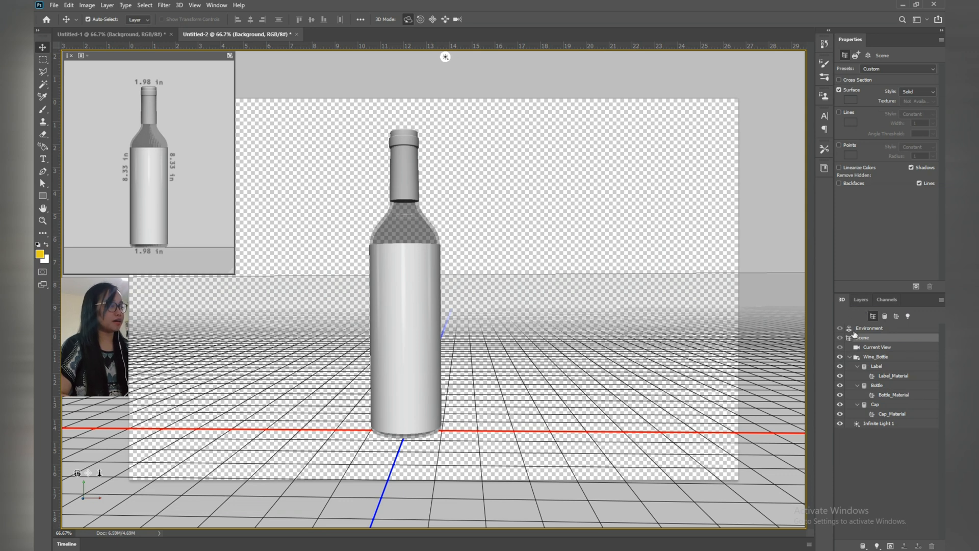
click(850, 357)
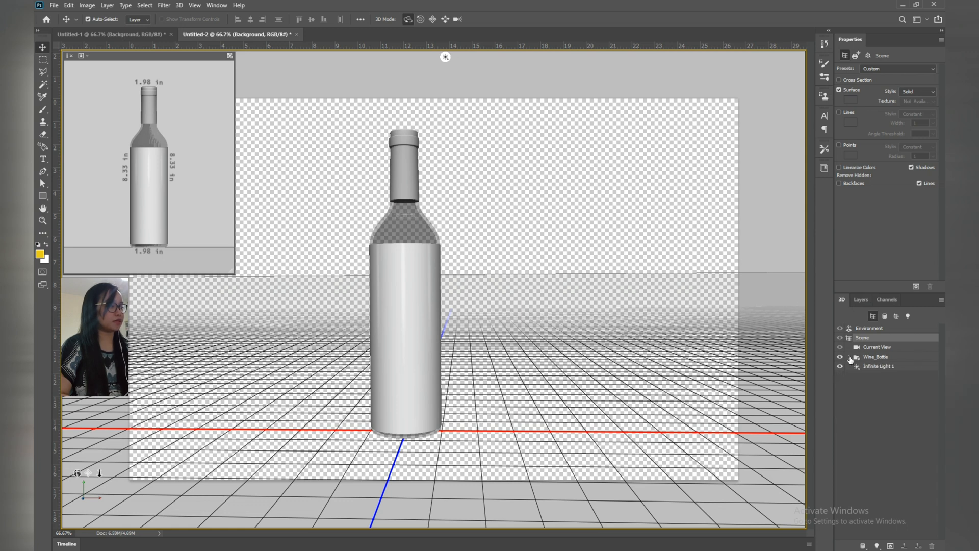
click(850, 357)
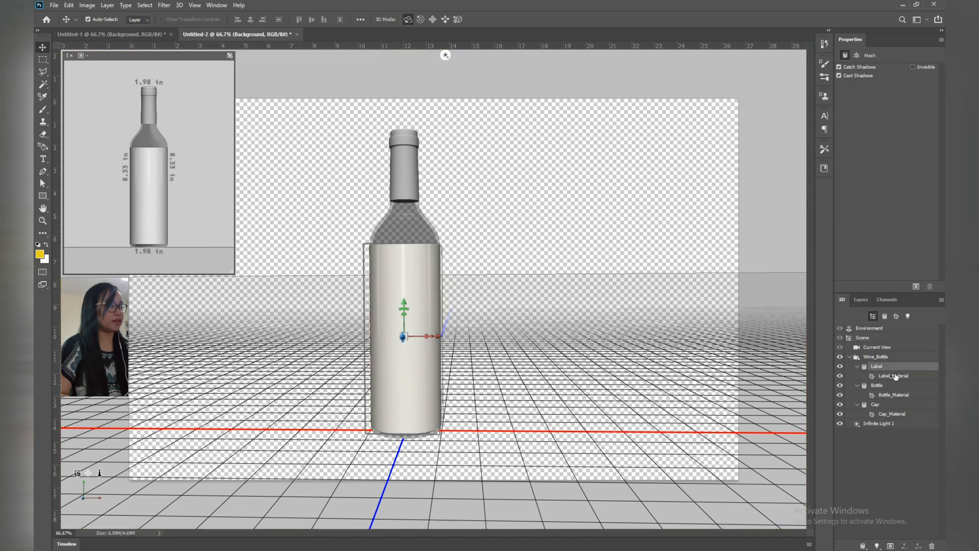
click(897, 386)
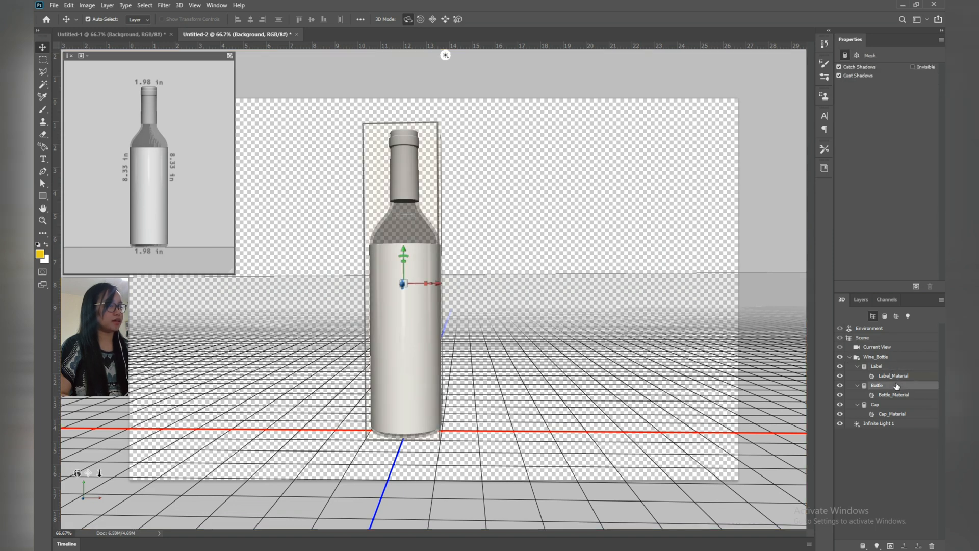
Try moving the Cap mesh sideways off the bottle along its X axis, and undo the move
click(899, 407)
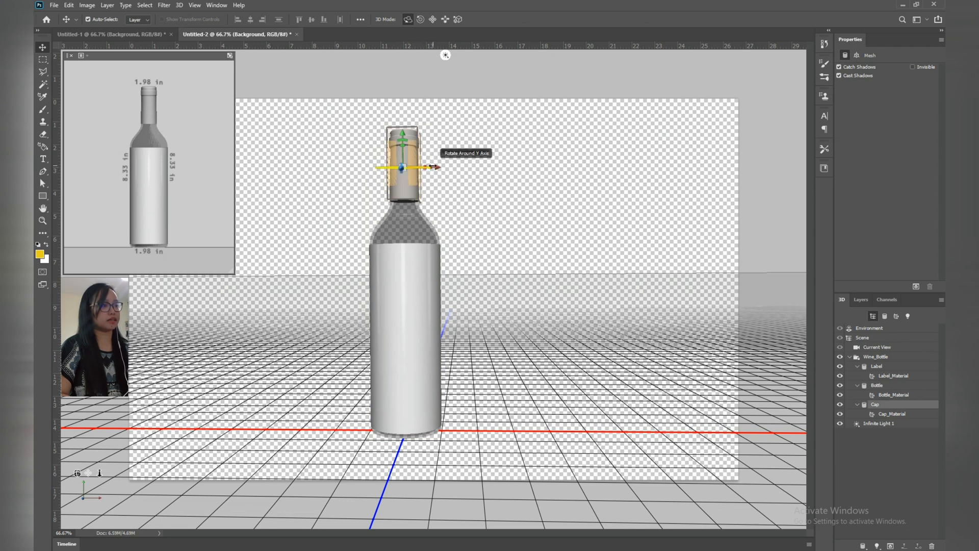
drag(437, 167, 473, 192)
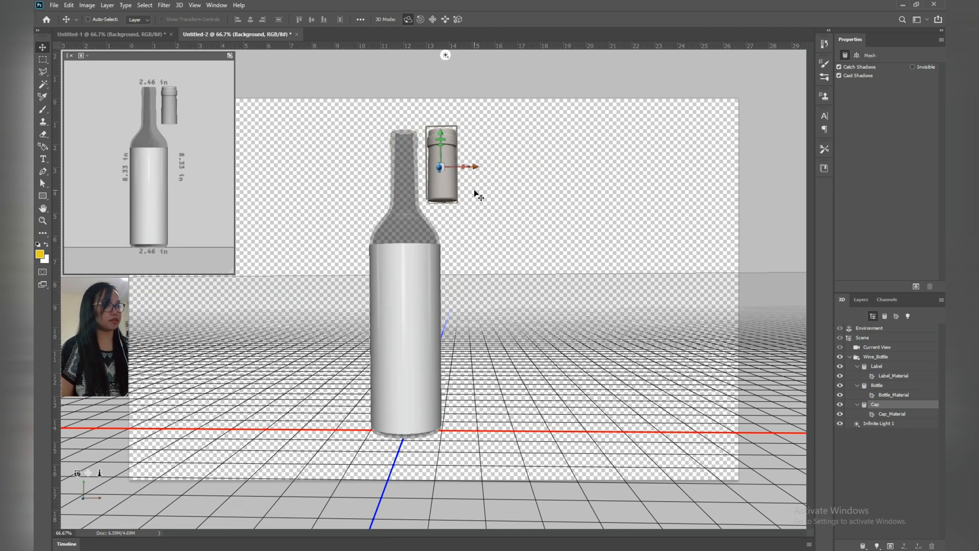
key(ctrl+z)
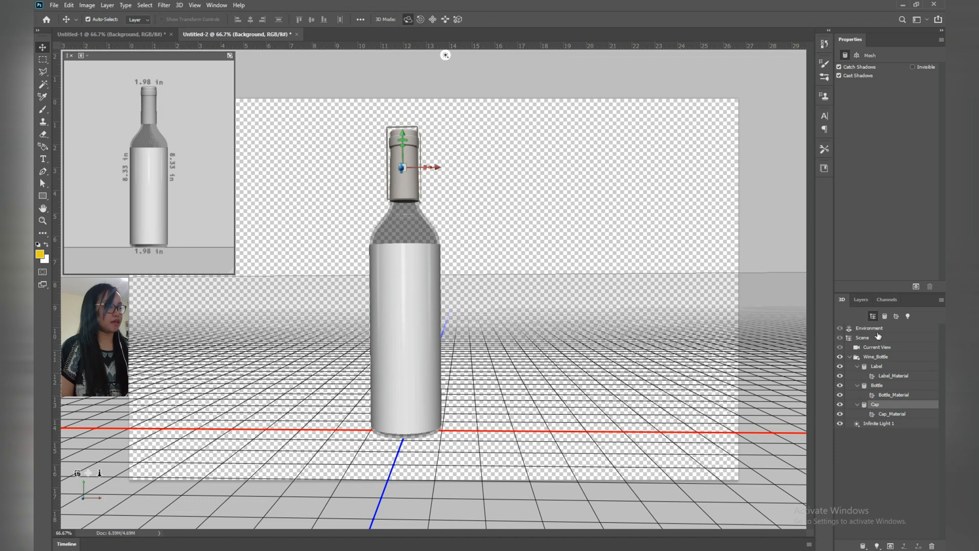
Select the bottle's Cap_Material and open its base color for editing
click(906, 414)
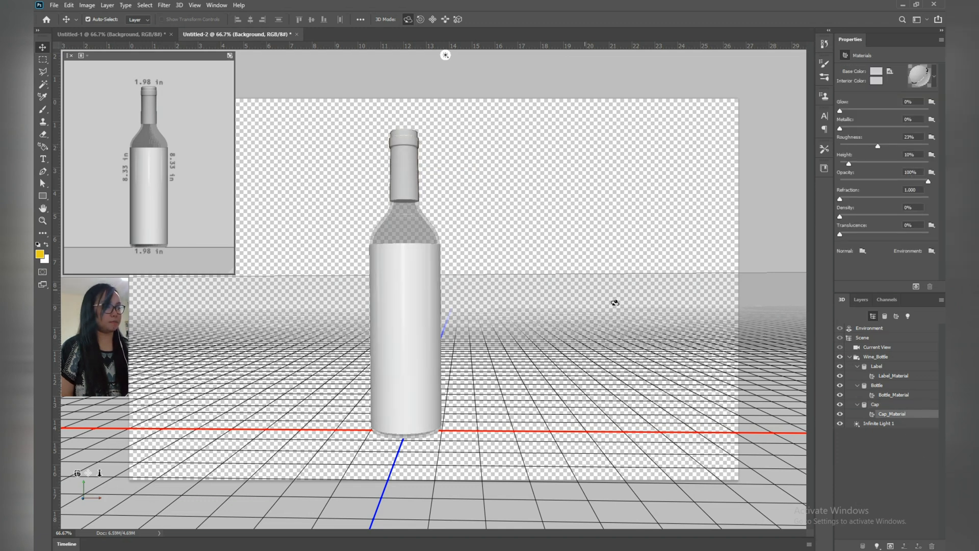
click(884, 405)
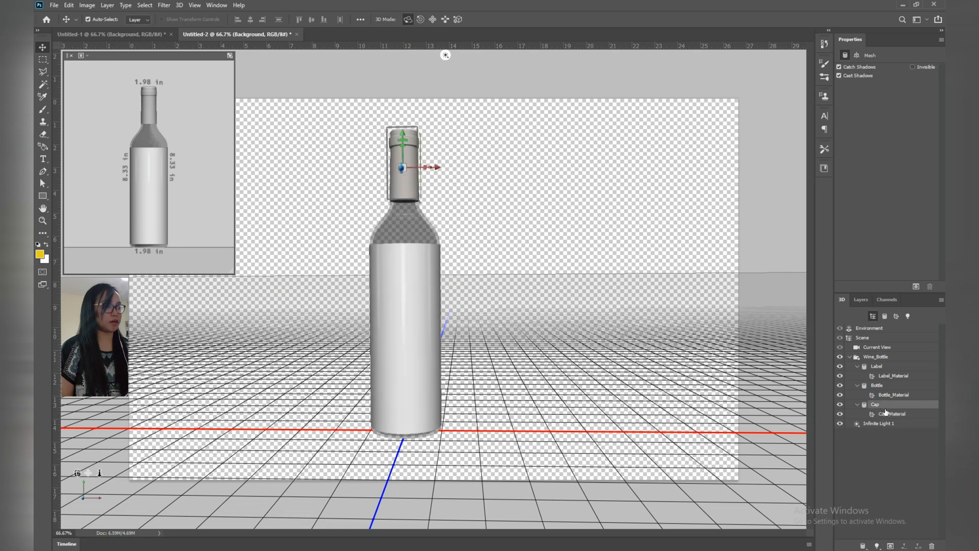
click(887, 414)
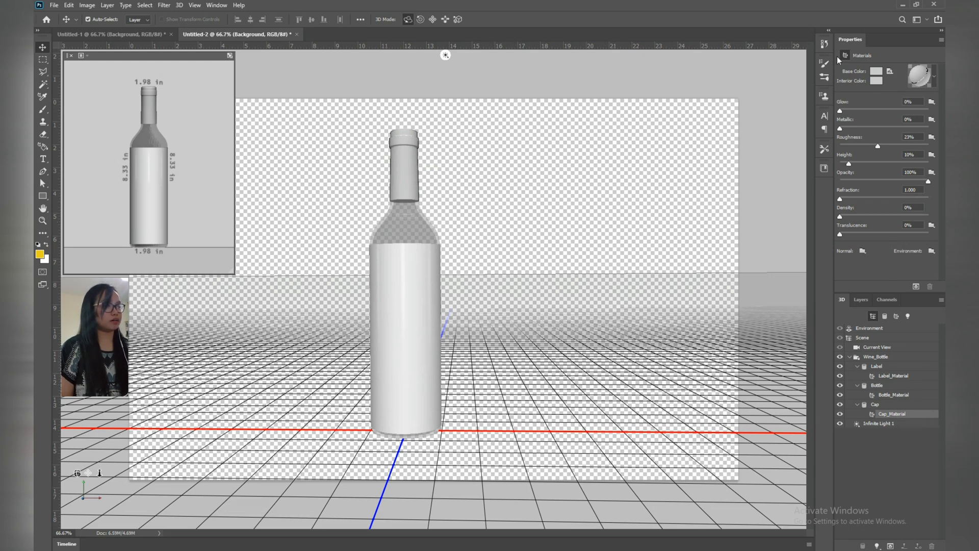
click(879, 73)
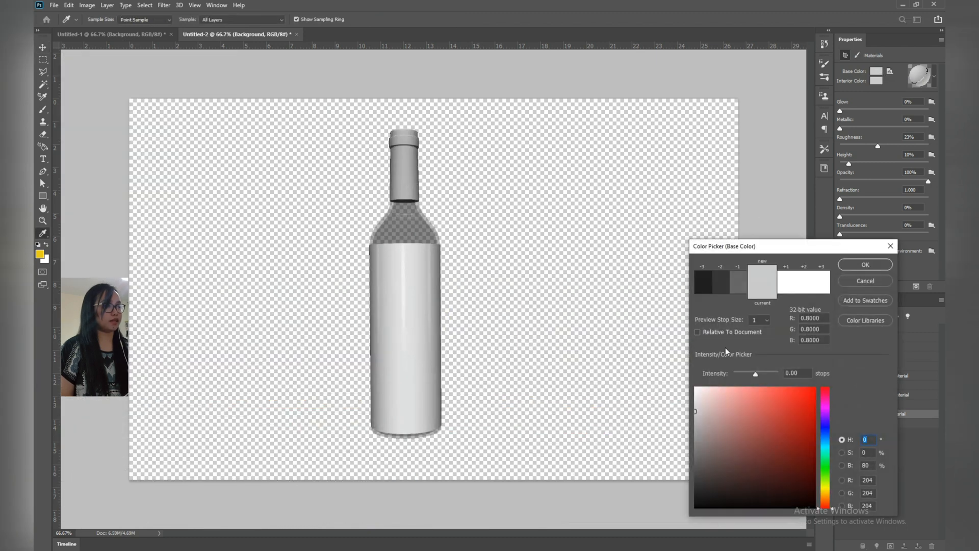
Try a pure red at brighter intensity stops as the cap's base color, and revert to the current color
click(738, 283)
drag(746, 430, 816, 406)
click(787, 280)
click(809, 281)
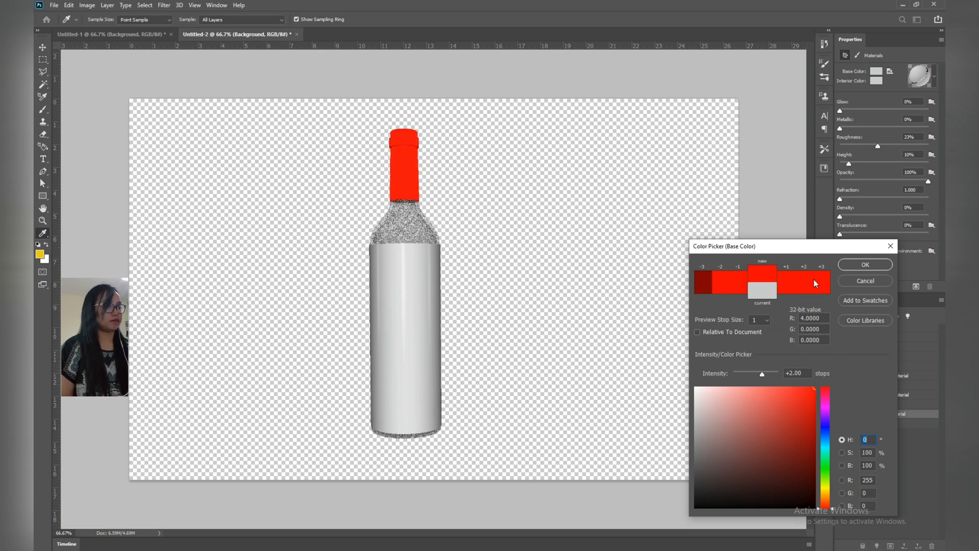
click(774, 289)
Set the cap material's base color to orange (R 187, G 112, B 38) with an intensity of +0.28 stops
click(736, 283)
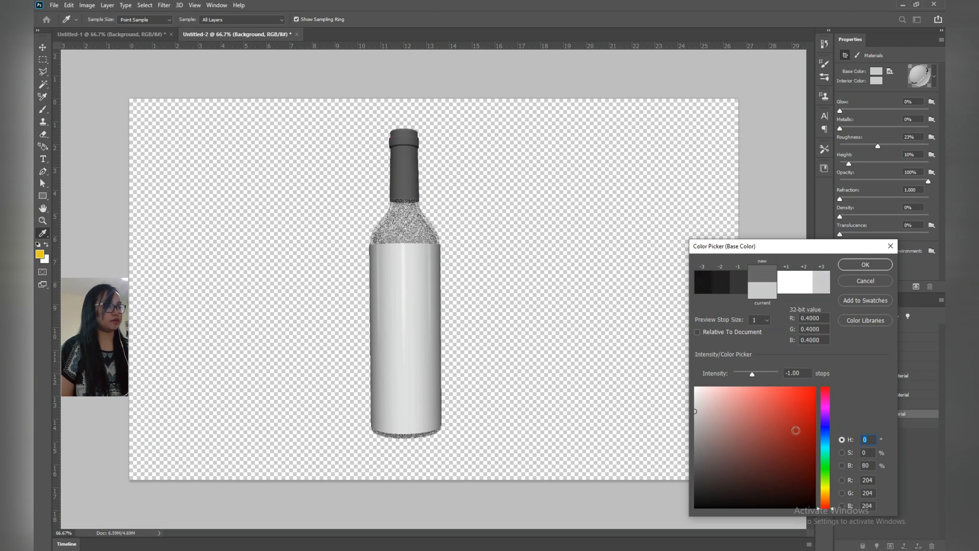
drag(798, 431, 797, 417)
drag(826, 459, 825, 484)
click(827, 497)
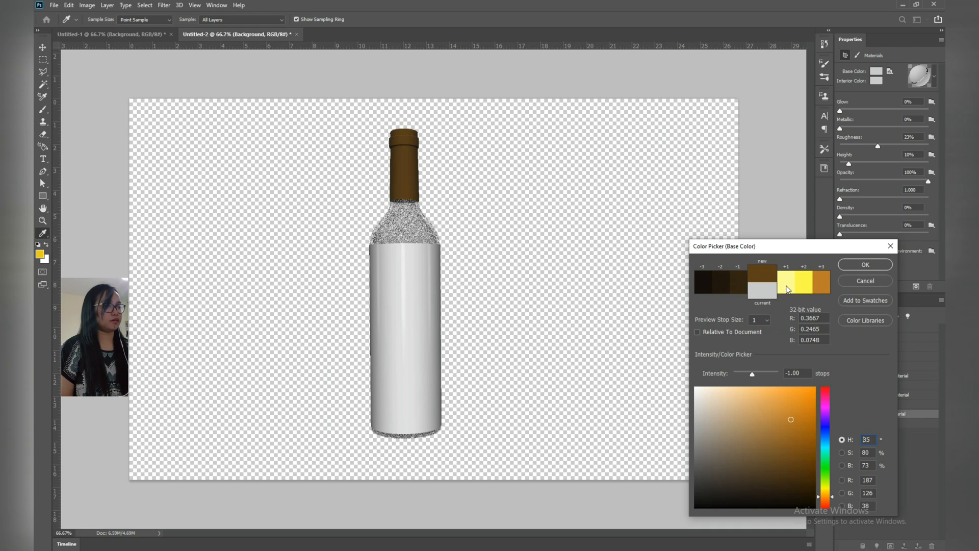
drag(760, 372, 758, 375)
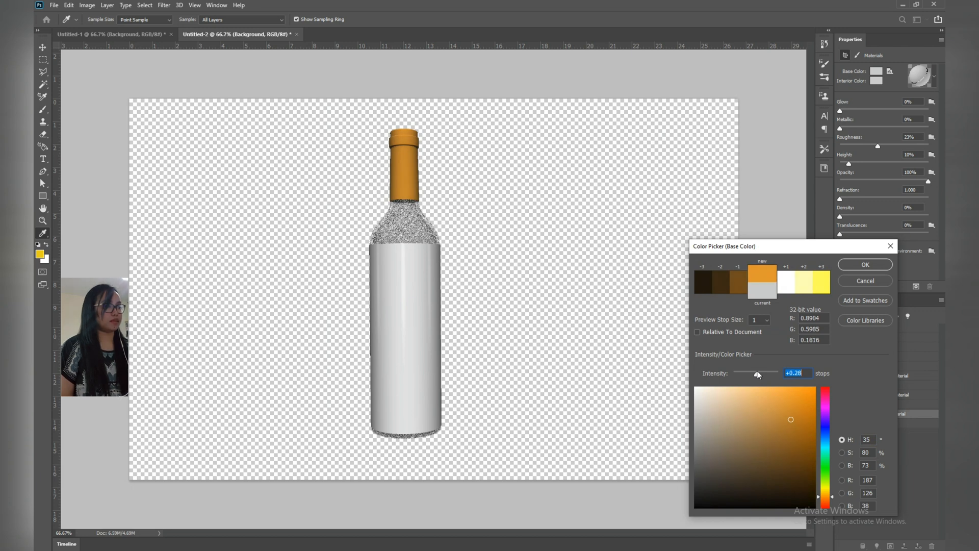
click(830, 497)
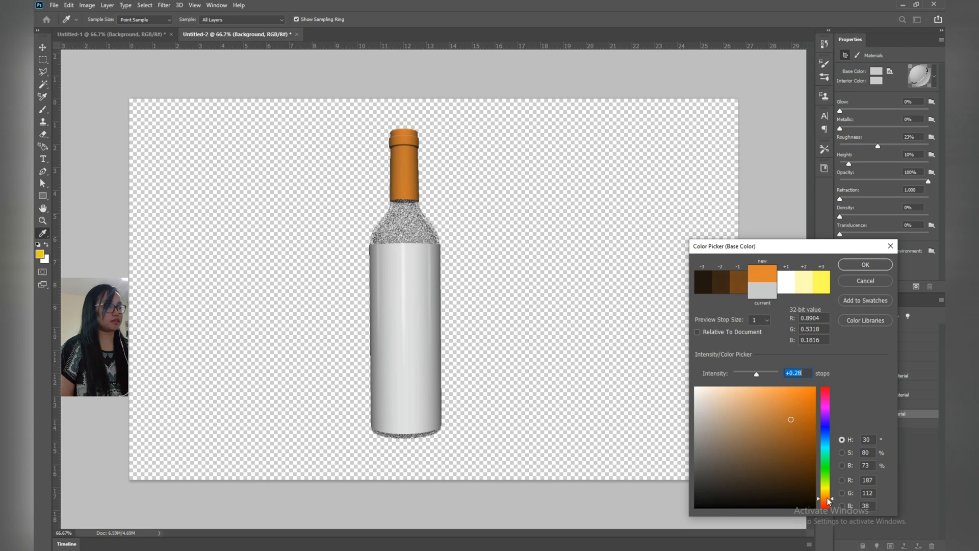
click(866, 264)
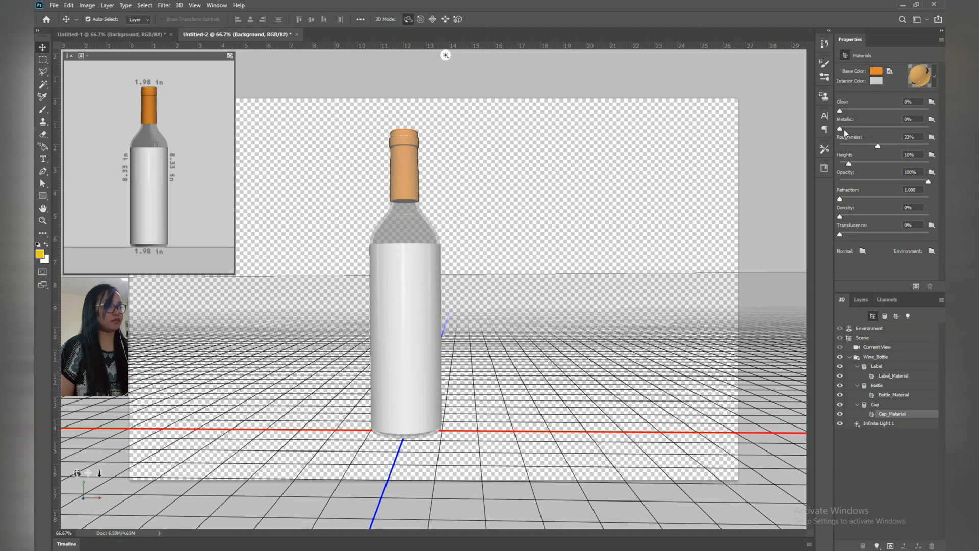
Increase the roughness of the cap material slightly and keep its glow at 0%
drag(879, 146, 891, 143)
drag(840, 112, 840, 111)
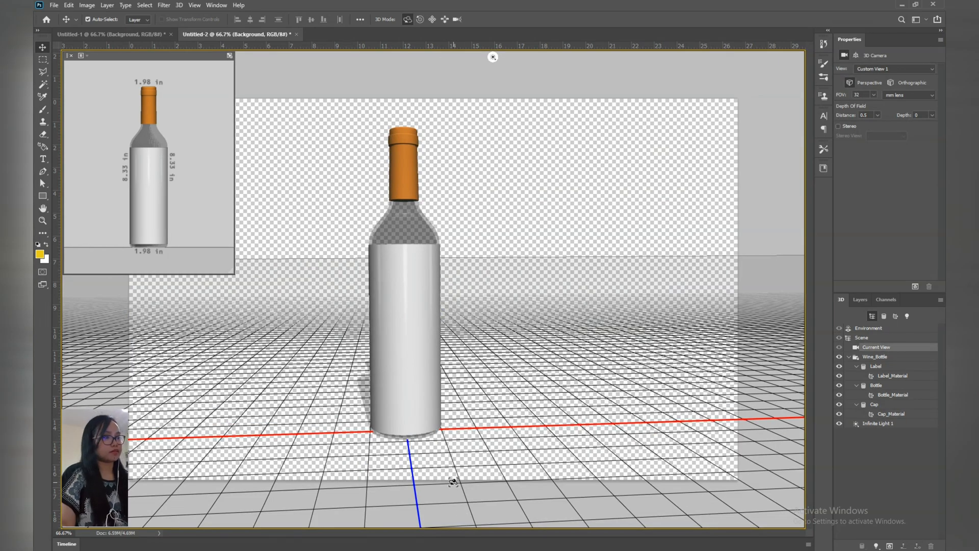
Select the Label mesh on the bottle and bring up the settings of its Label_Material
drag(510, 311, 408, 296)
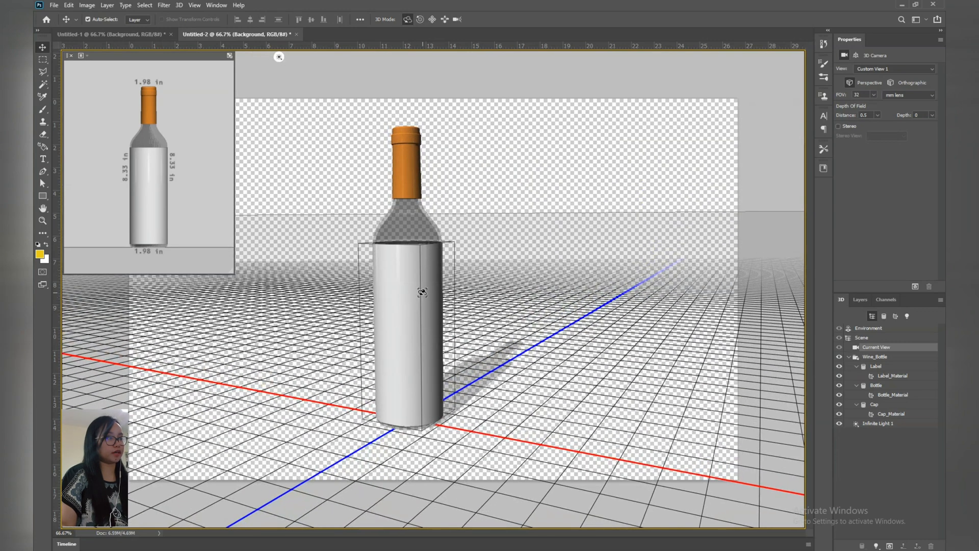
click(422, 291)
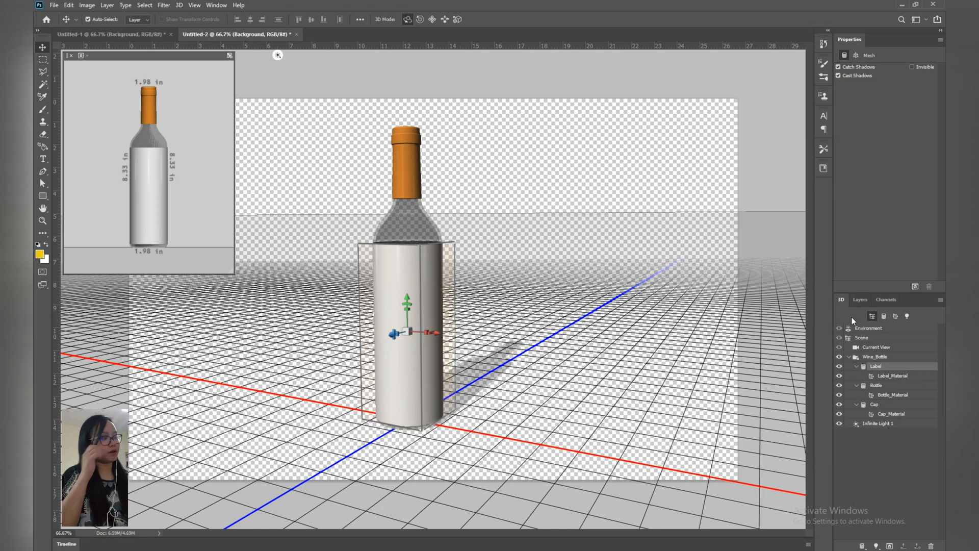
click(908, 378)
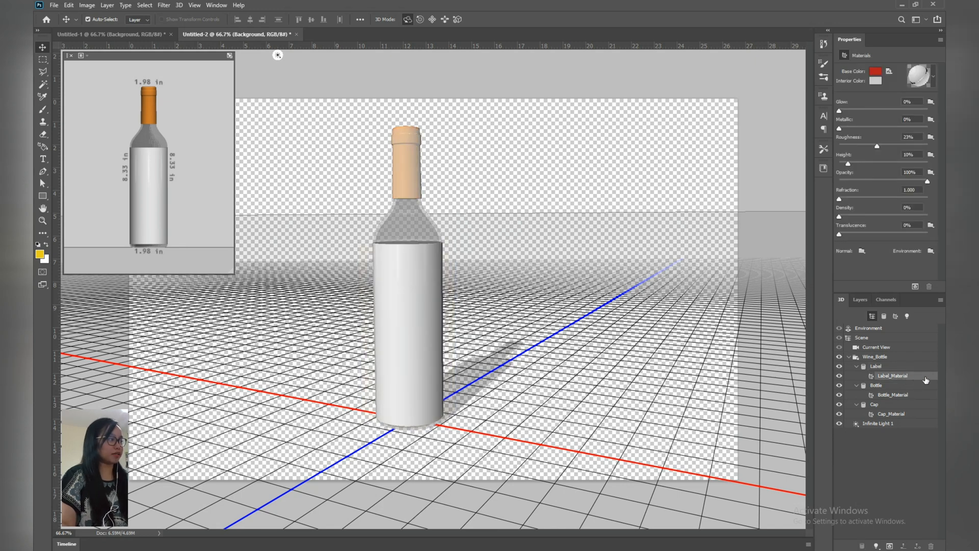
click(889, 72)
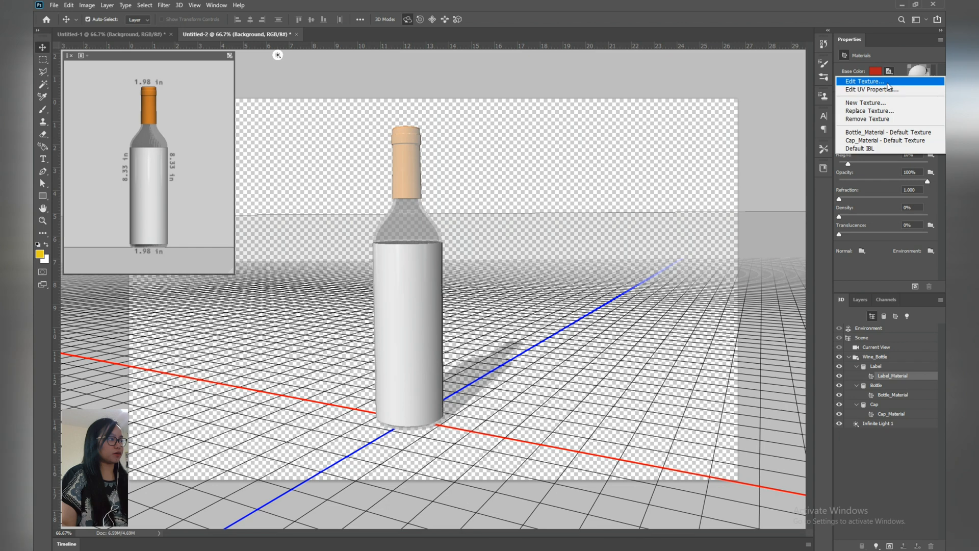
click(888, 82)
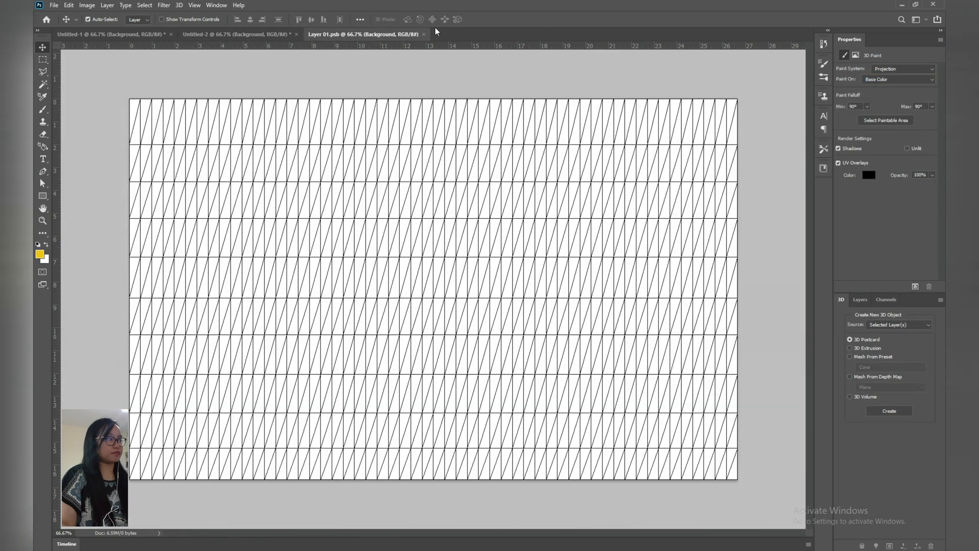
click(424, 34)
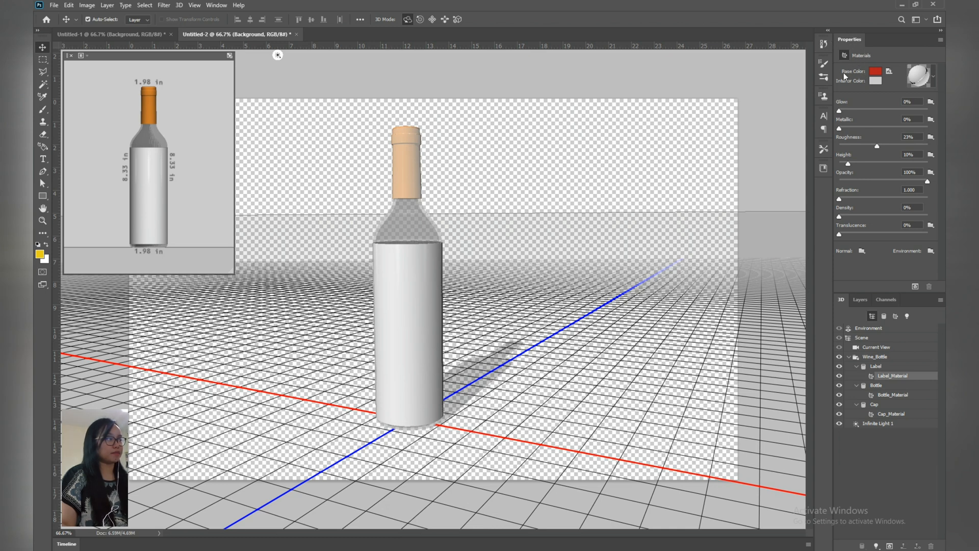
Open the base color texture of Label_Material for editing and add a new empty layer above its Background
click(888, 71)
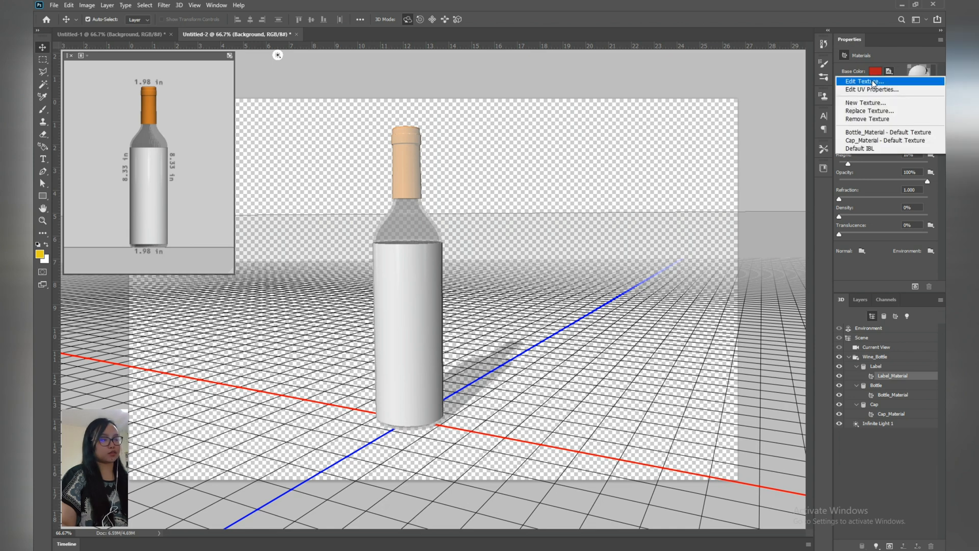
click(874, 81)
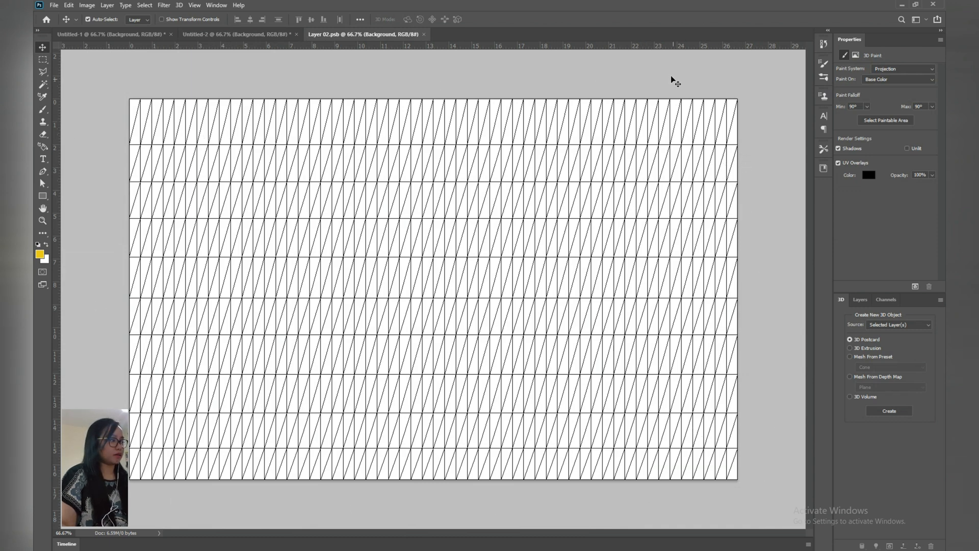
click(861, 299)
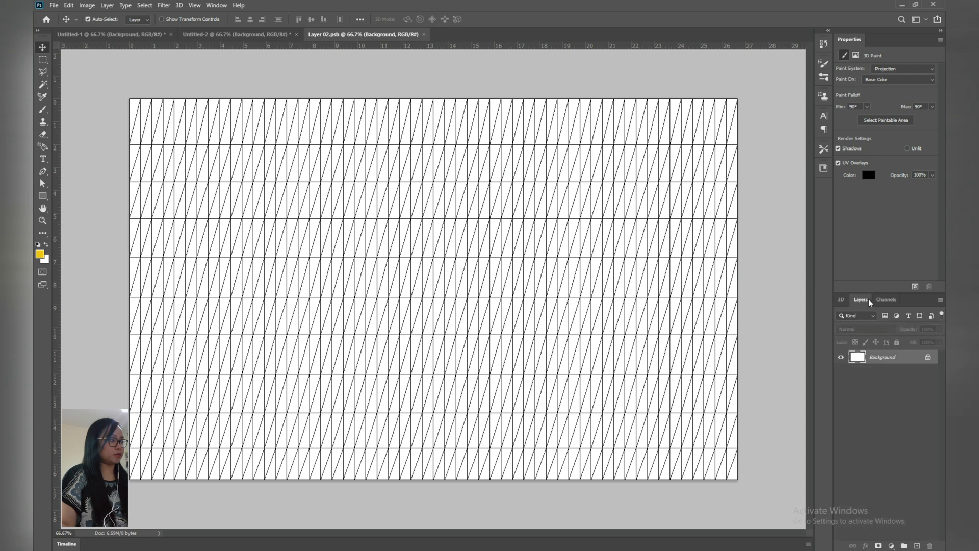
click(917, 545)
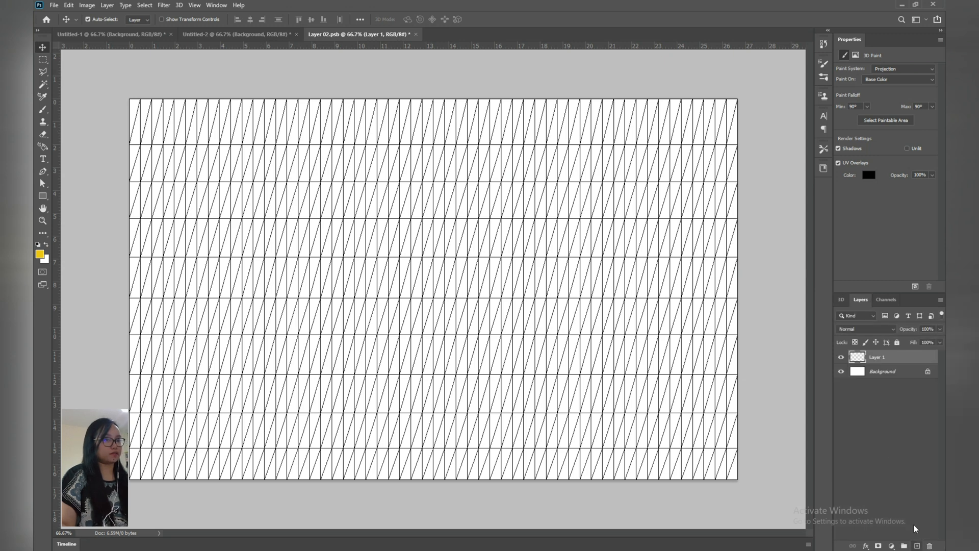
click(40, 254)
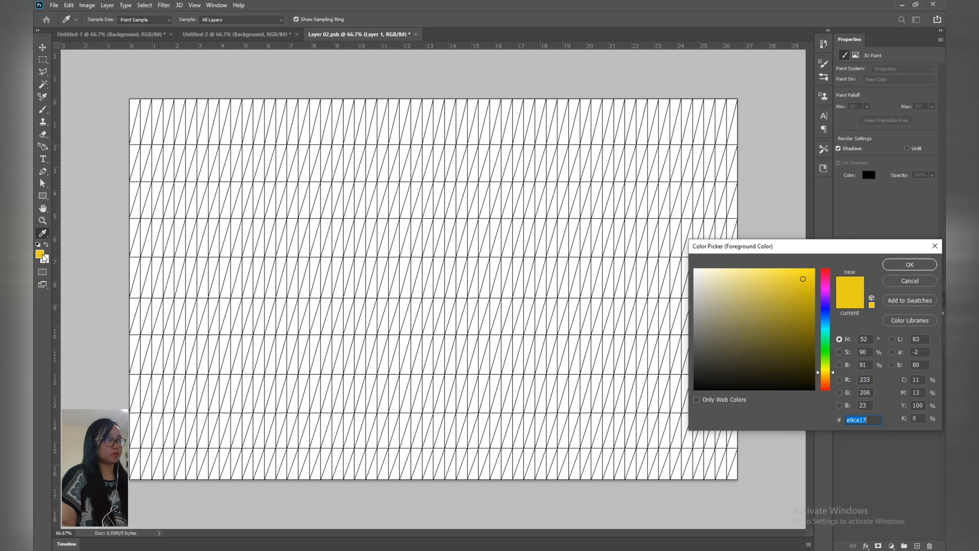
click(910, 265)
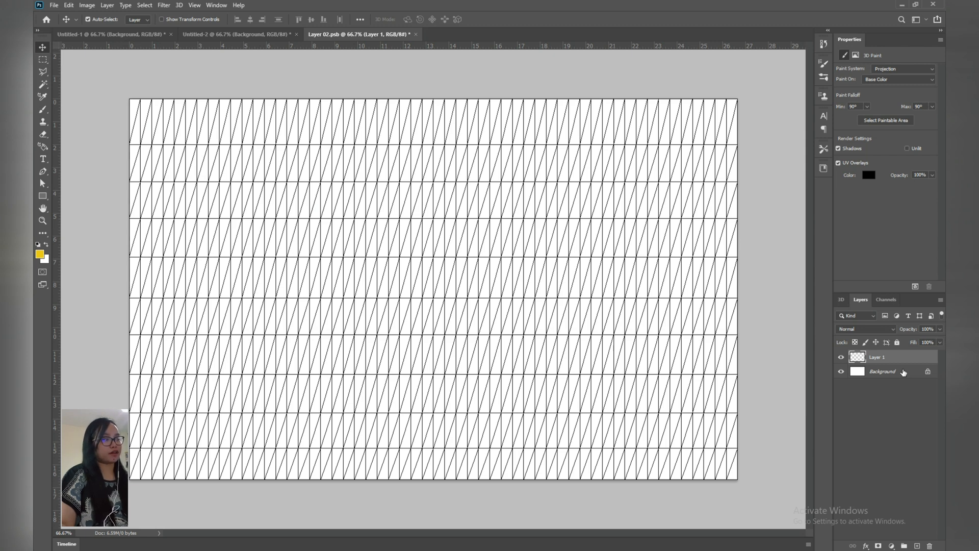
click(889, 372)
click(891, 360)
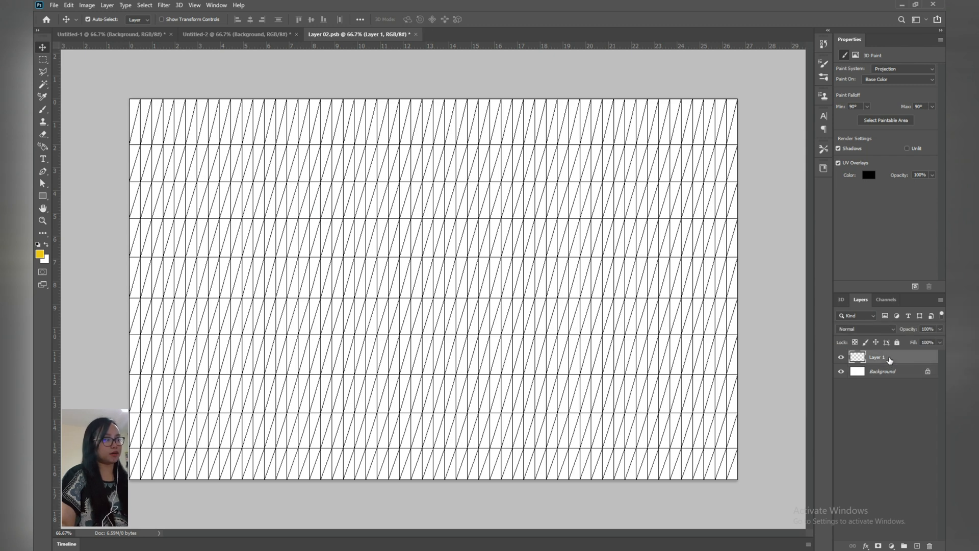
click(883, 371)
click(887, 360)
click(884, 371)
click(885, 360)
click(887, 372)
click(889, 360)
click(882, 373)
click(883, 361)
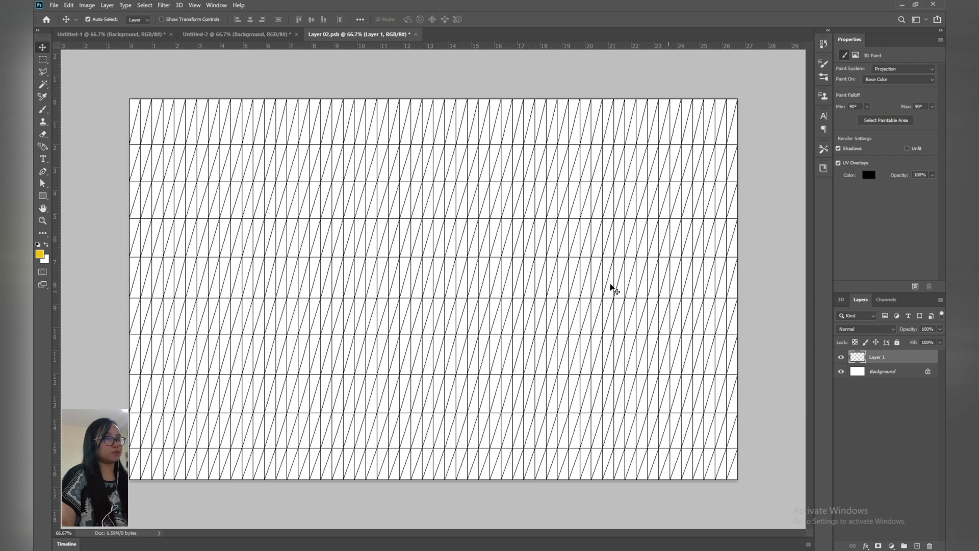
click(39, 255)
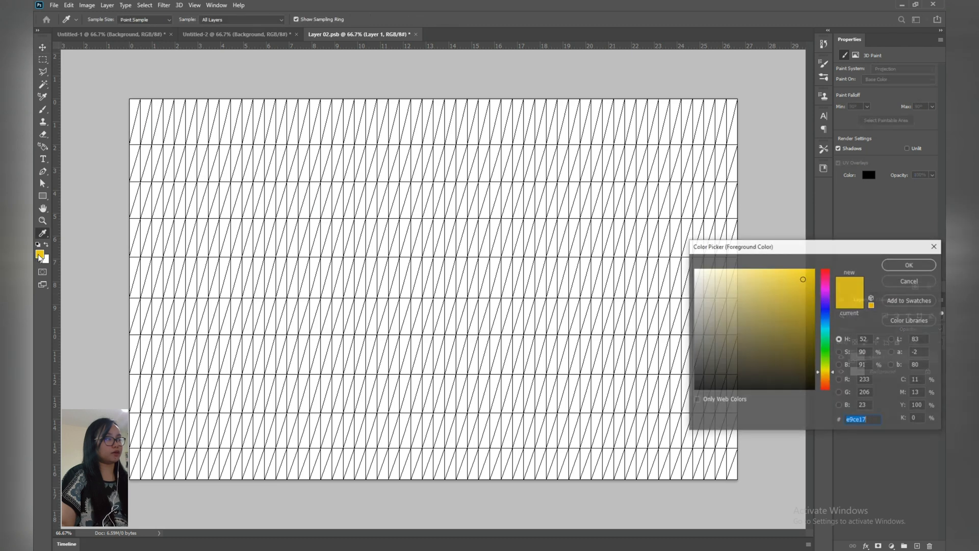
click(933, 248)
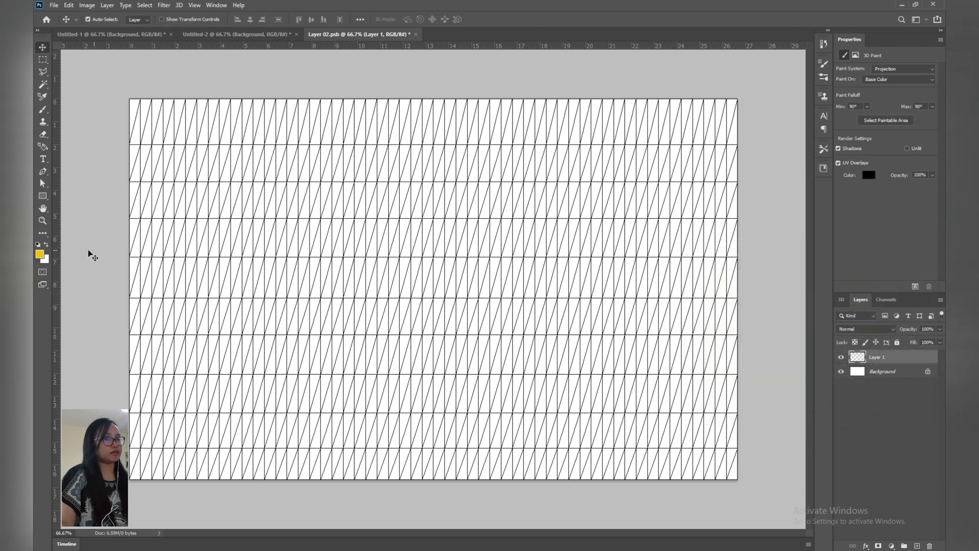
Set the foreground color to dark brown (#592e07) and fill Layer 1 of the label texture with it
click(39, 255)
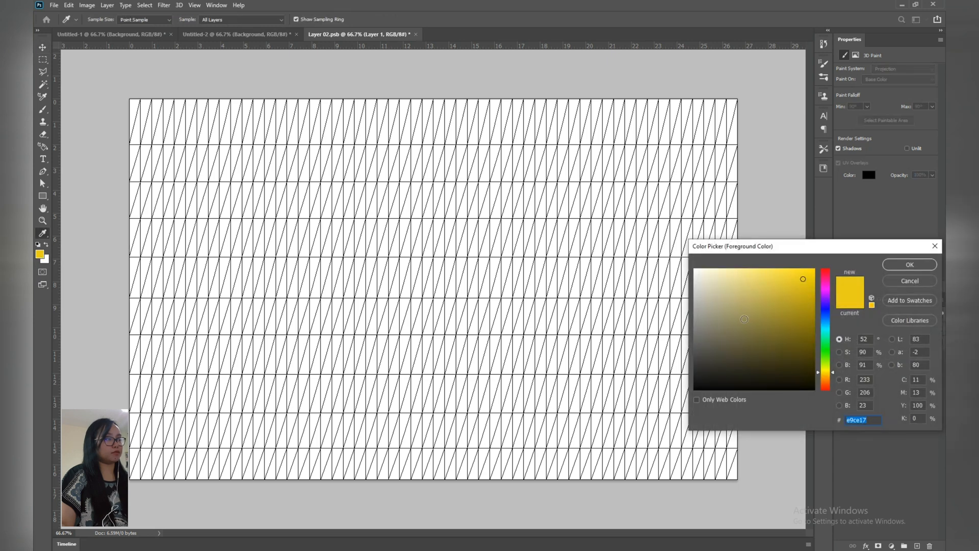
click(770, 300)
mouse_move(800, 310)
mouse_down()
mouse_move(811, 340)
mouse_move(802, 348)
mouse_move(778, 337)
mouse_up()
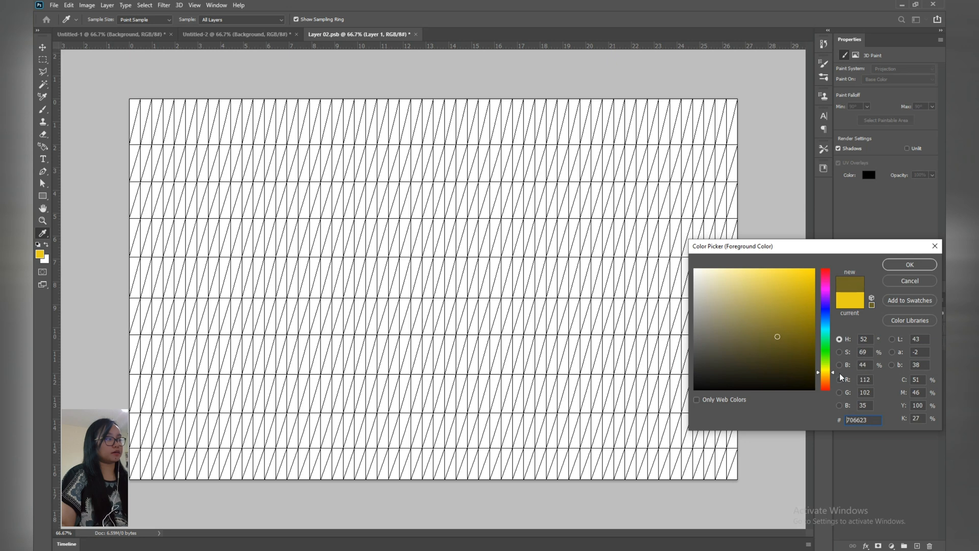
click(826, 376)
click(827, 381)
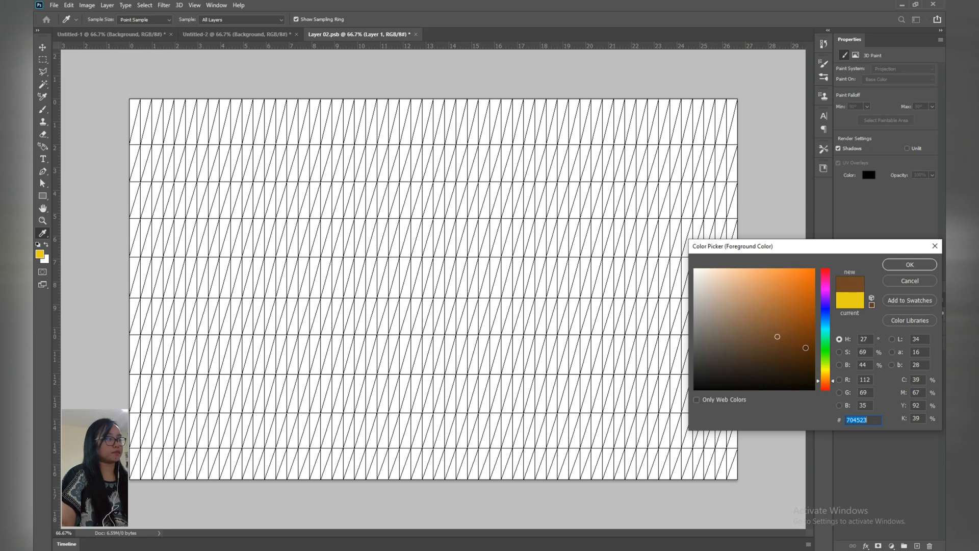
click(806, 347)
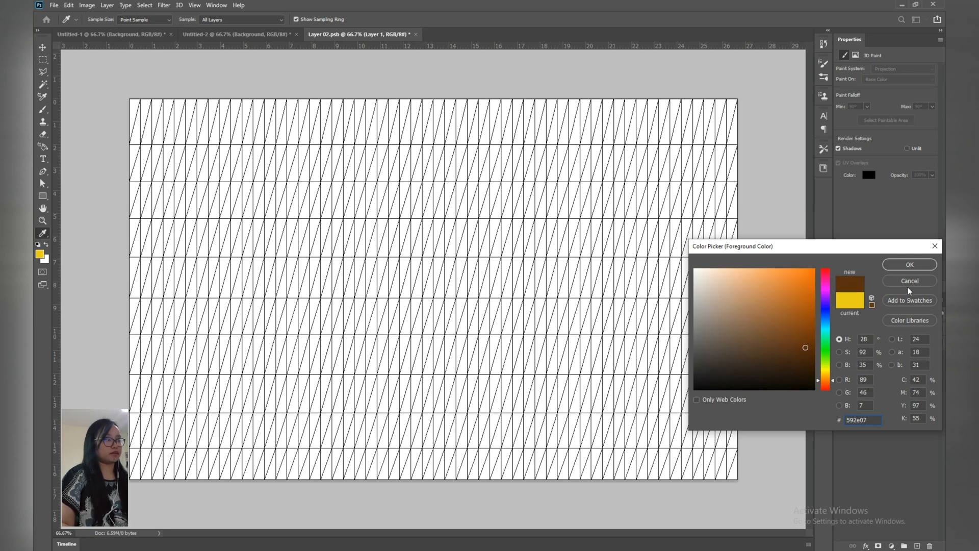
click(911, 269)
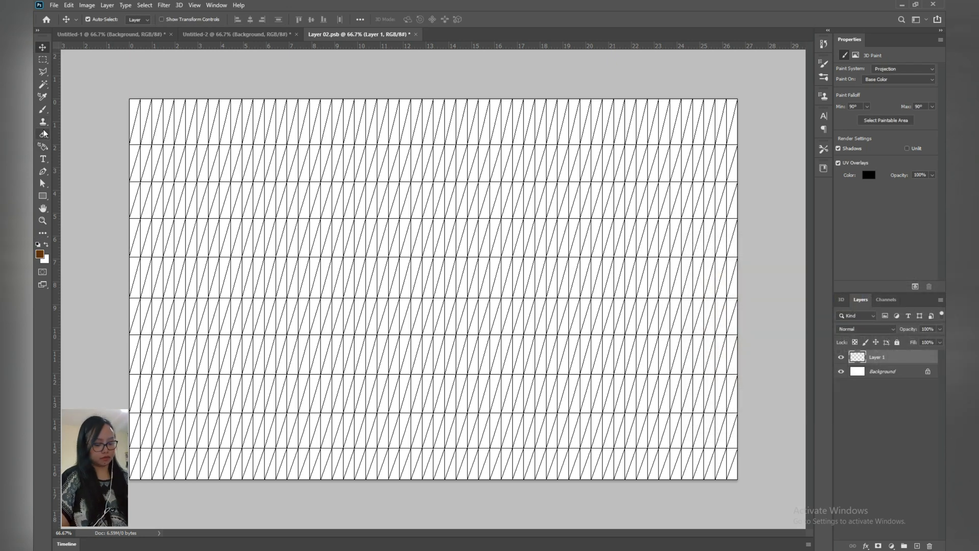
key(alt+BackSpace)
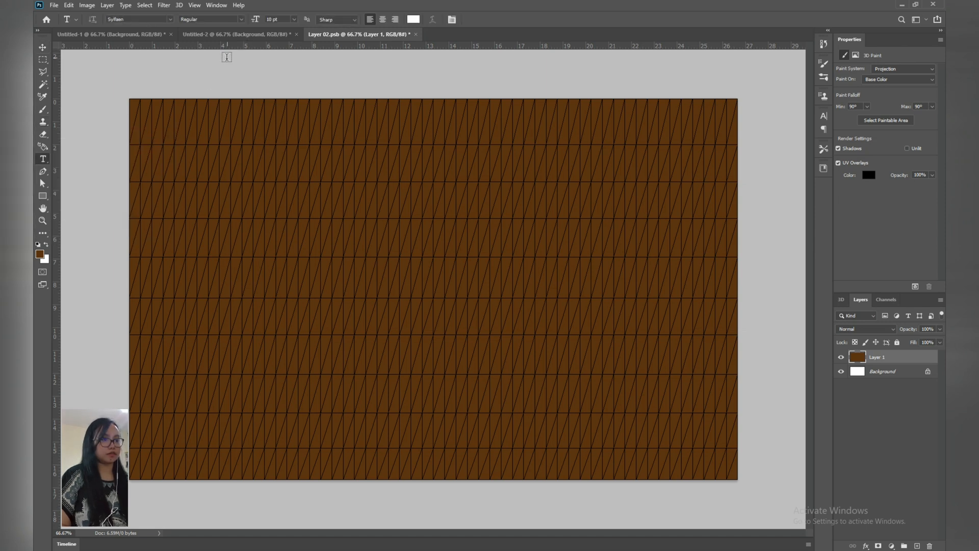
Add the white text "Red Wine" in Sylfaen Regular, 10 pt, over the brown label background
click(225, 247)
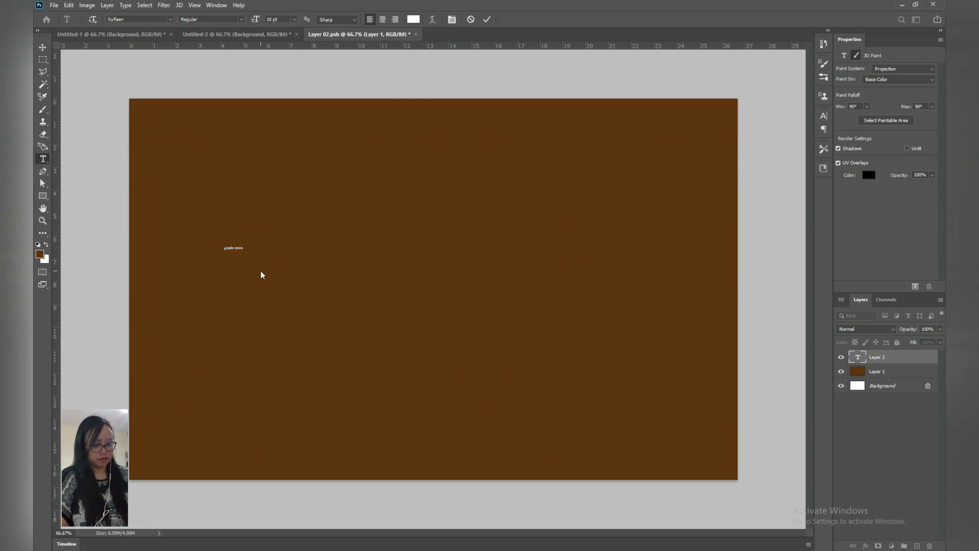
key(ctrl+a)
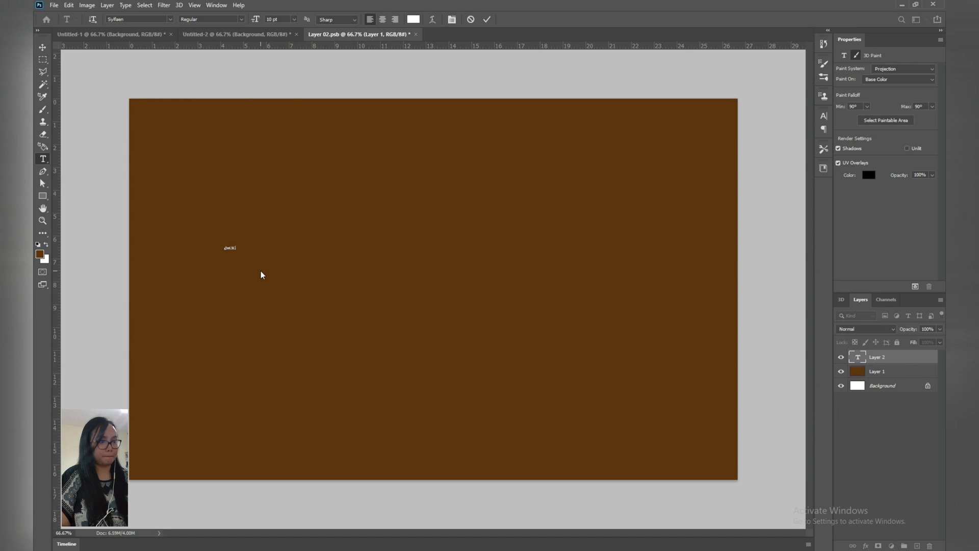
click(260, 272)
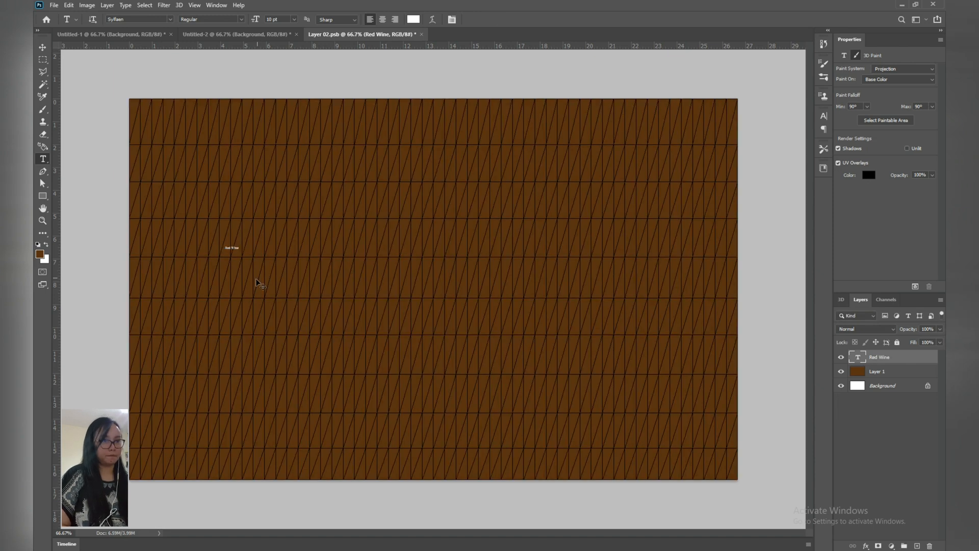
Enlarge the "Red Wine" text with transform controls until it spans most of the label's width, and hide the controls again
click(42, 48)
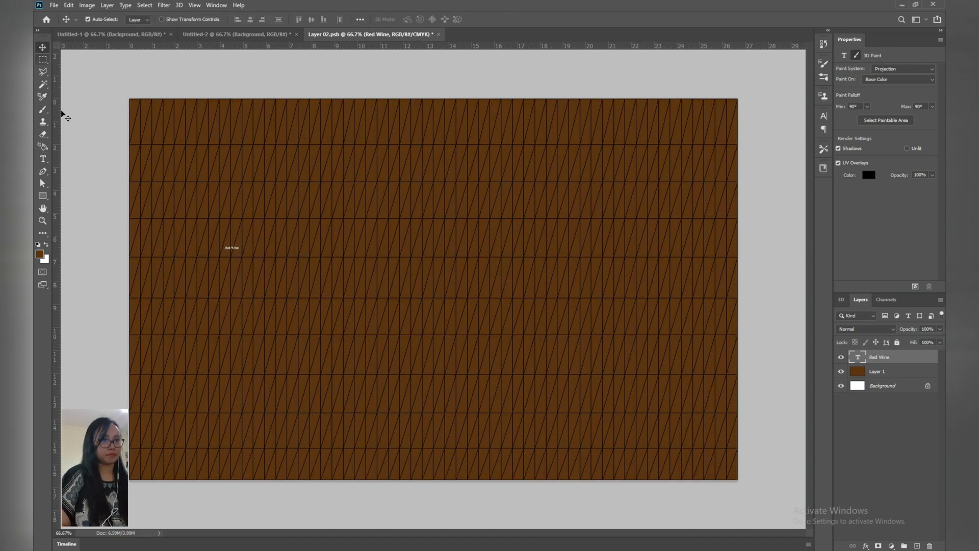
click(75, 20)
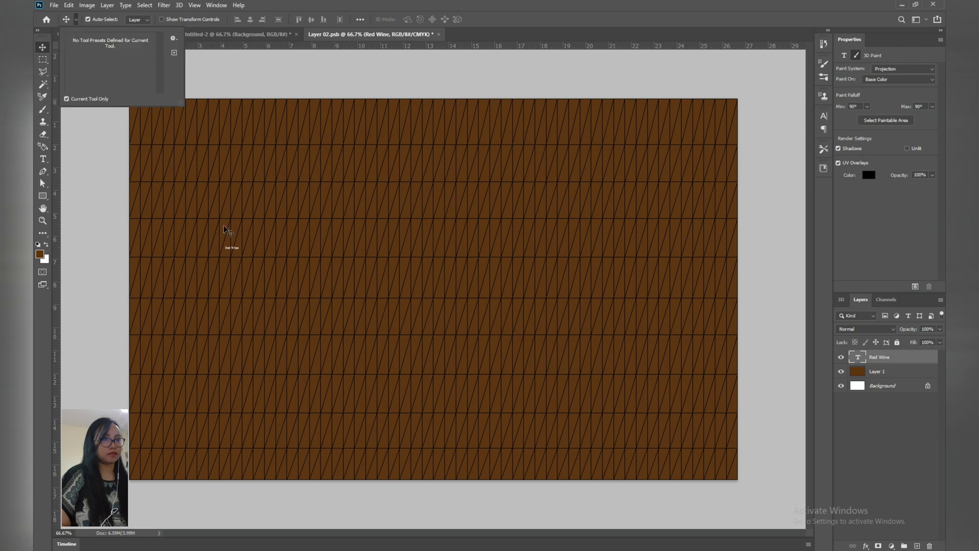
click(178, 18)
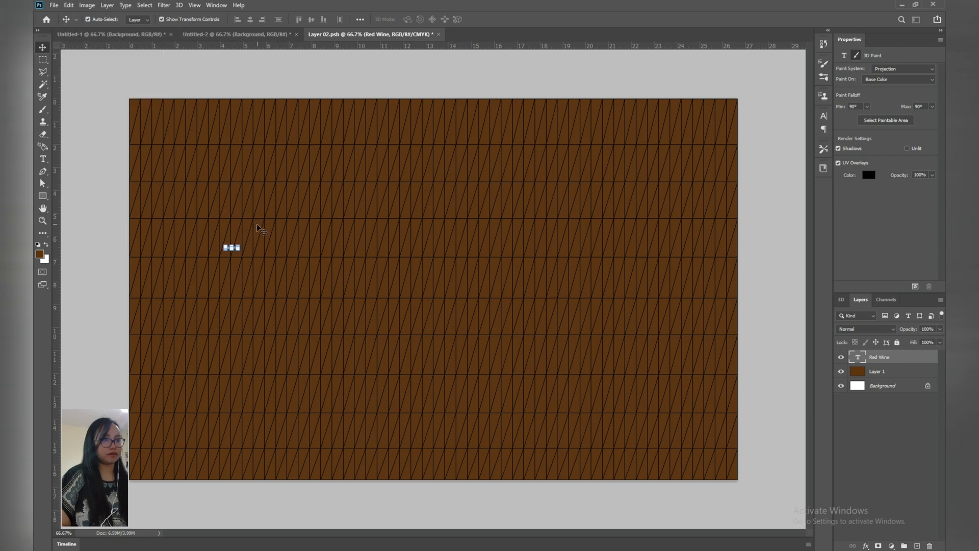
drag(240, 251, 664, 448)
drag(599, 339, 600, 287)
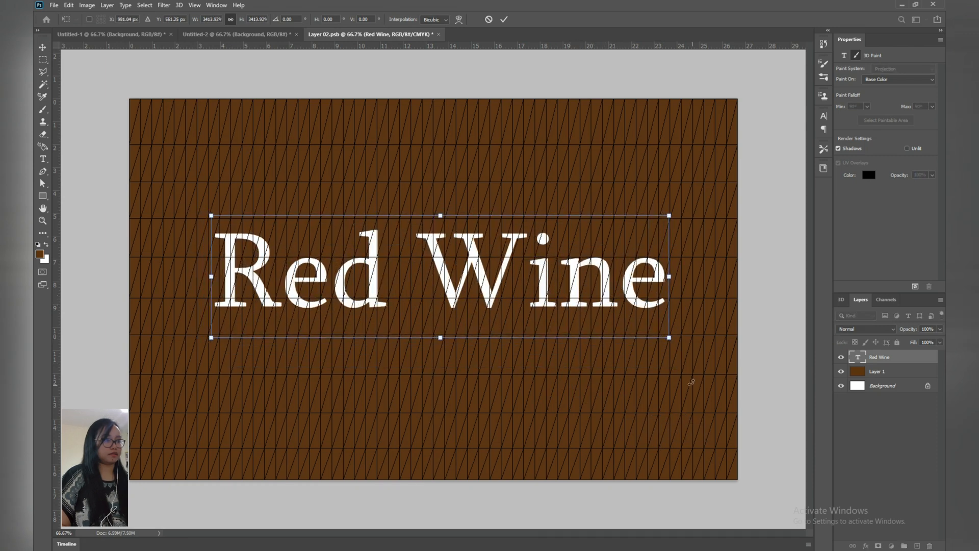
drag(669, 338, 723, 352)
drag(637, 312, 605, 311)
click(42, 47)
click(163, 19)
Center the "Red Wine" text horizontally and vertically on the label canvas and clear the selection
key(ctrl+a)
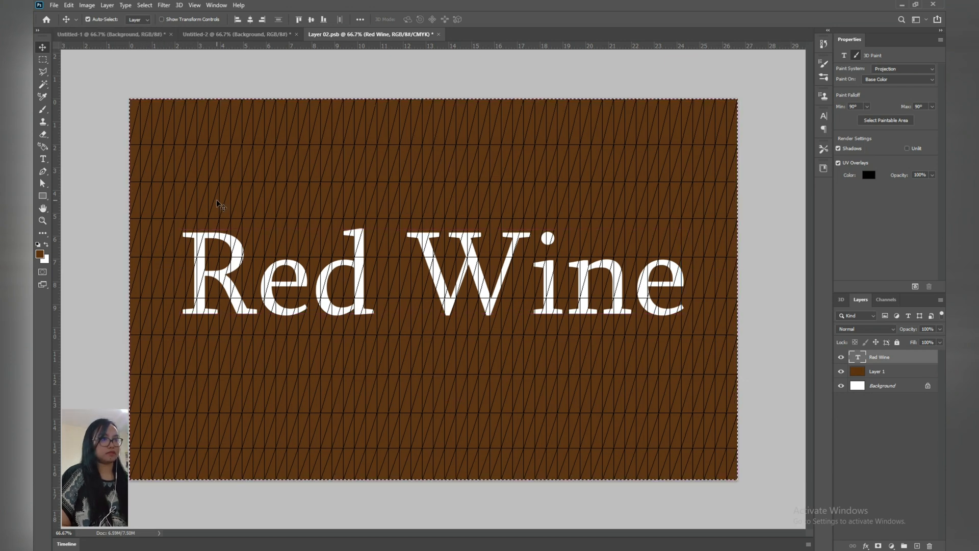
click(250, 20)
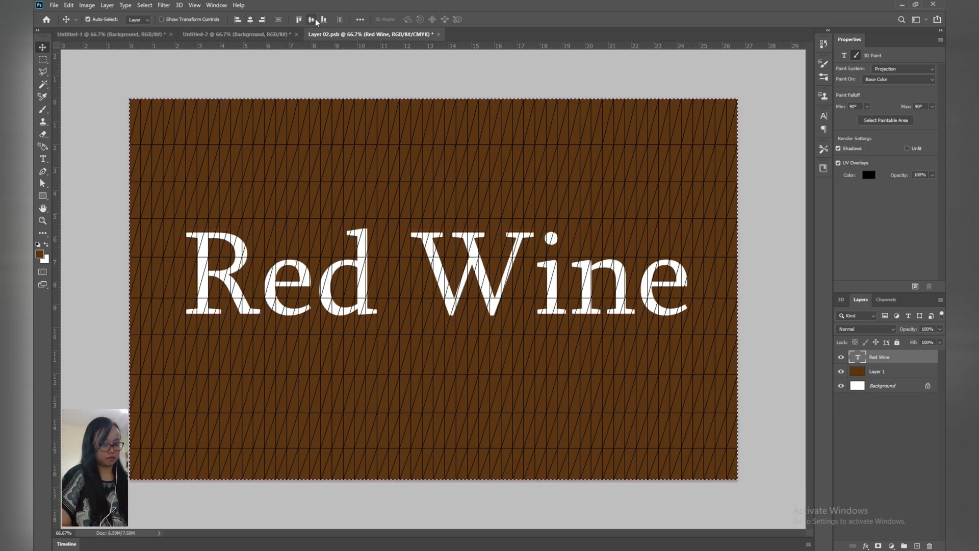
click(315, 19)
key(m)
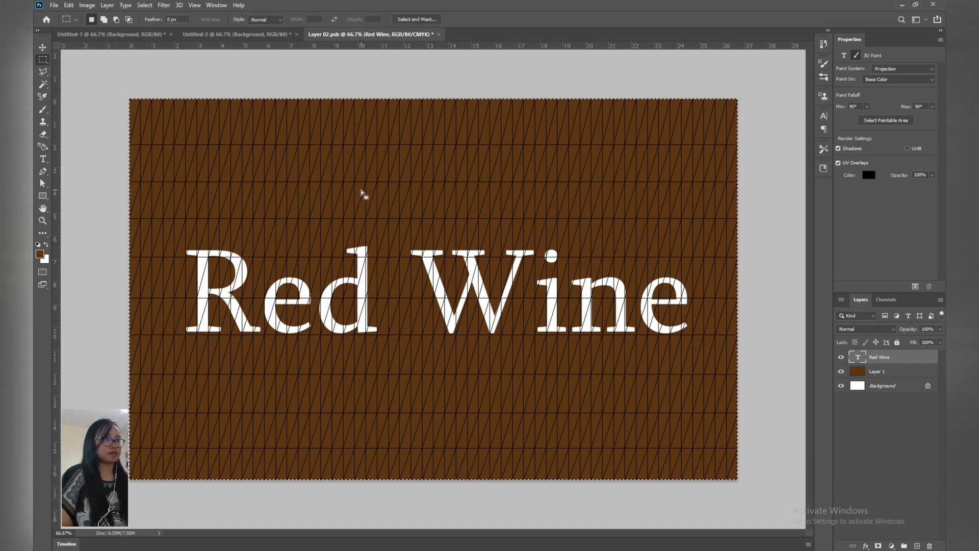
key(ctrl+d)
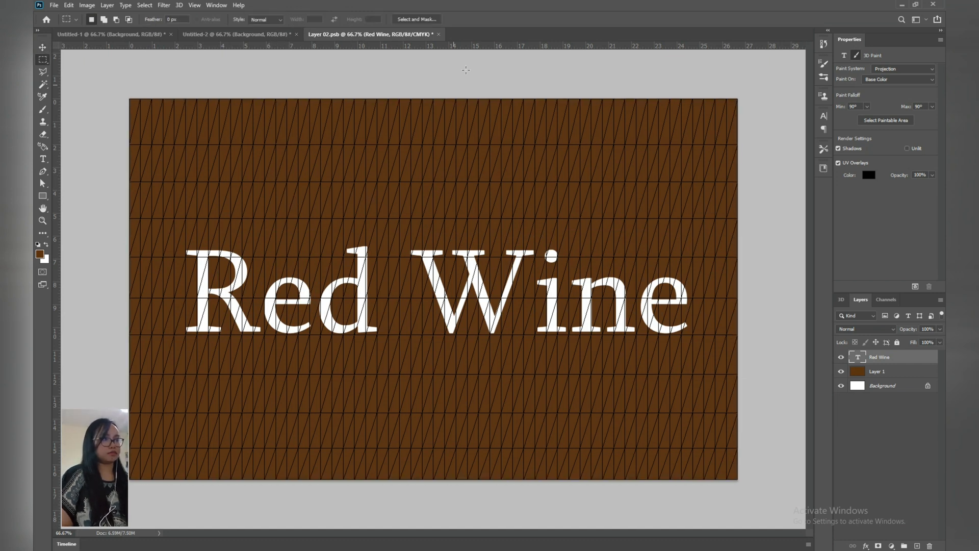
Close the "Red Wine" label texture document and save its changes back to the 3D wine bottle
click(439, 33)
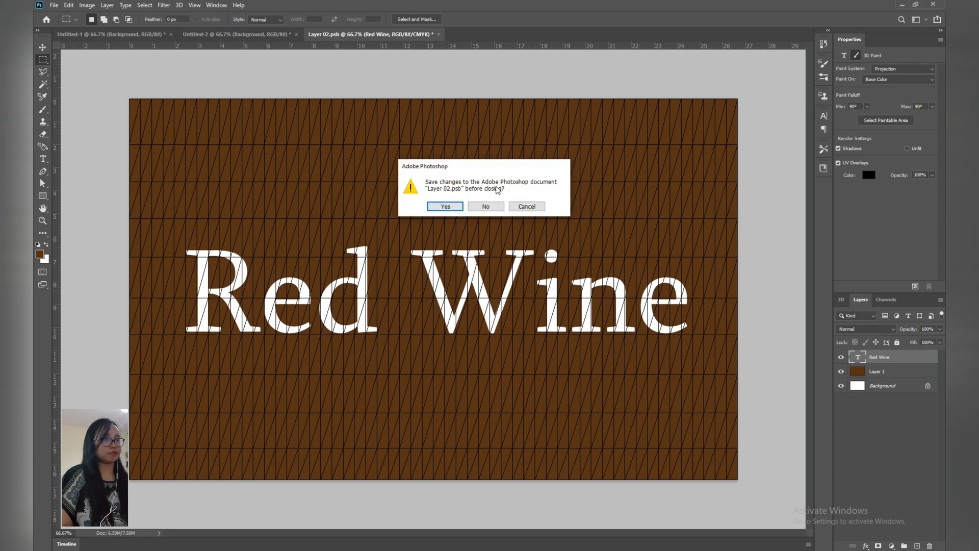
click(445, 207)
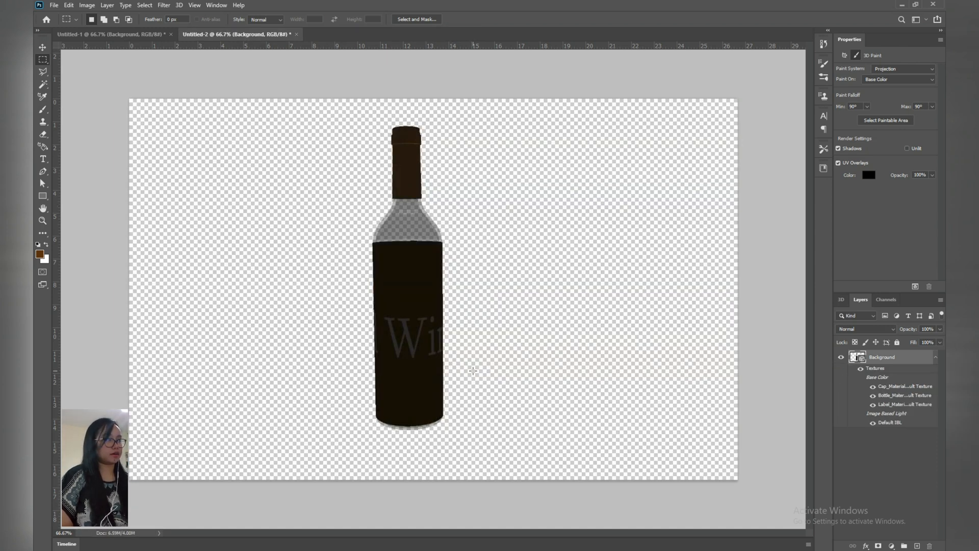
click(870, 175)
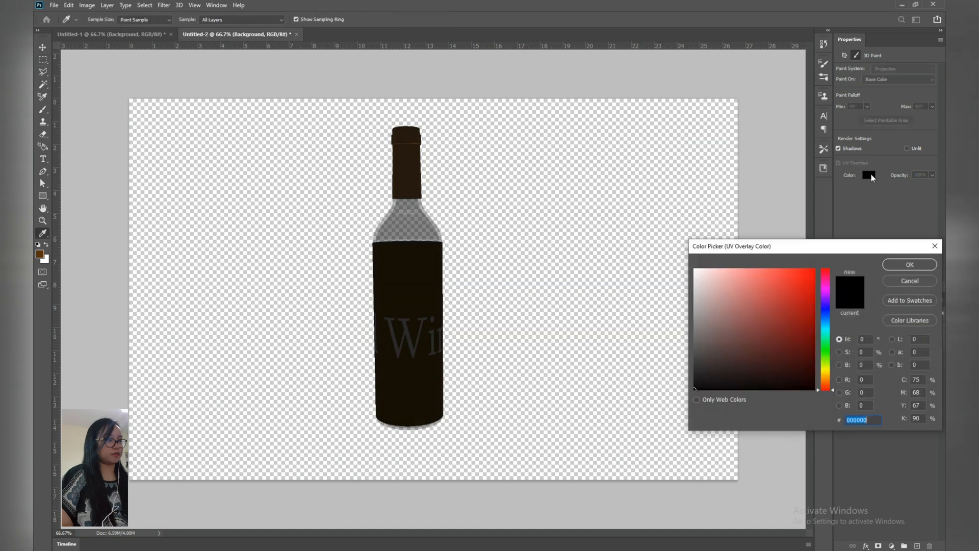
click(701, 316)
click(697, 284)
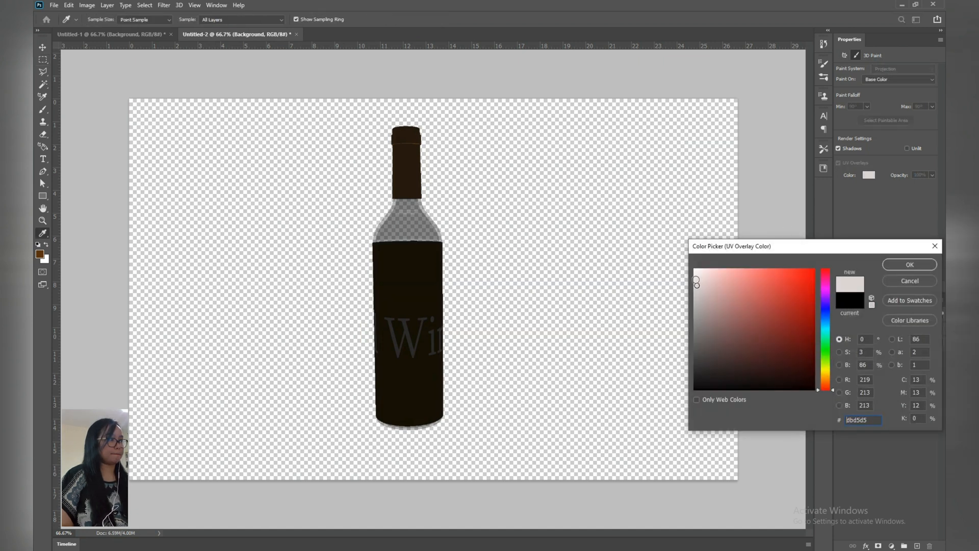
click(695, 276)
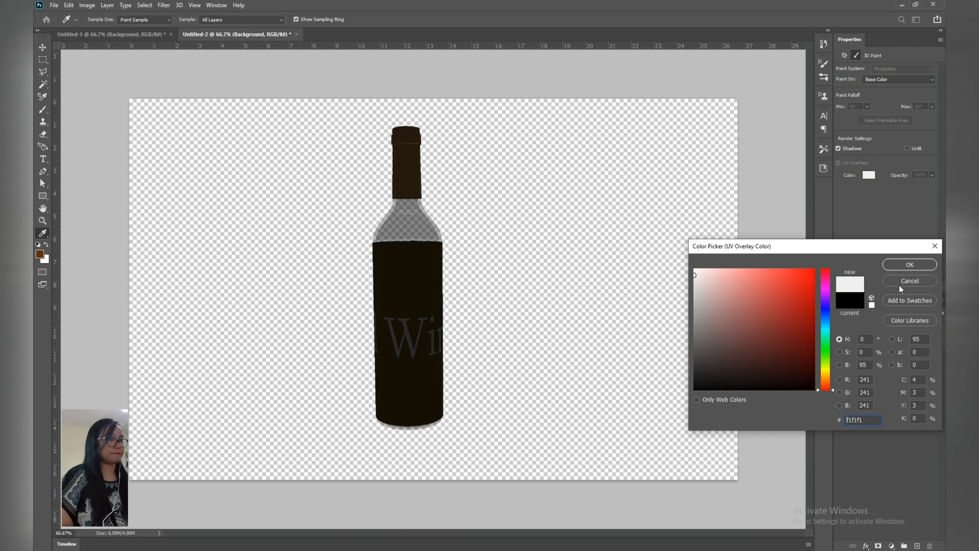
click(910, 281)
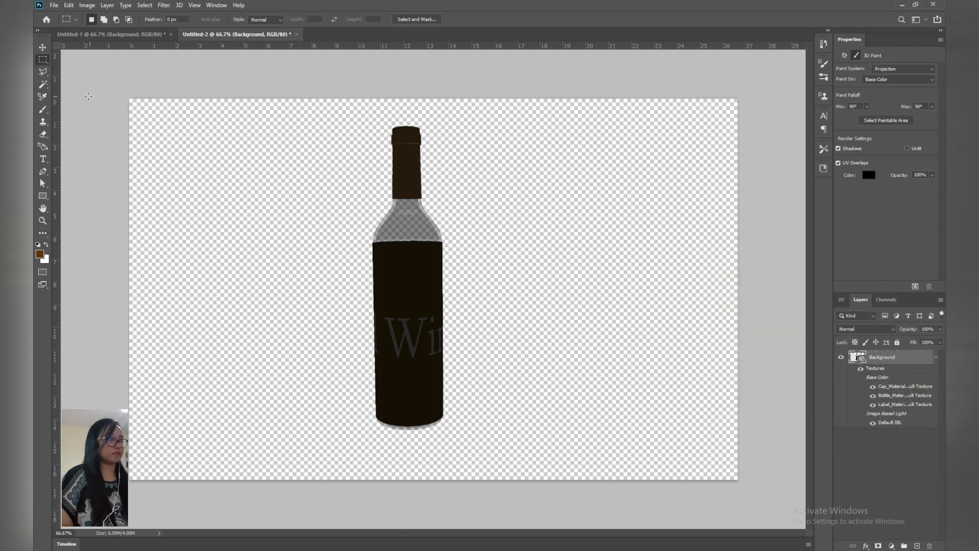
Select the Scene and orbit the 3D view slightly to examine the wine bottle with its updated label
click(842, 299)
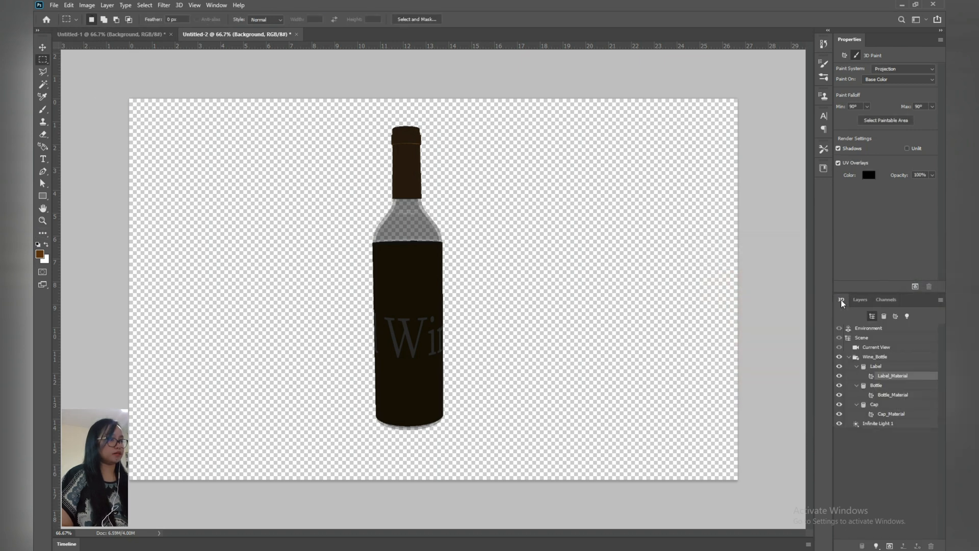
click(893, 358)
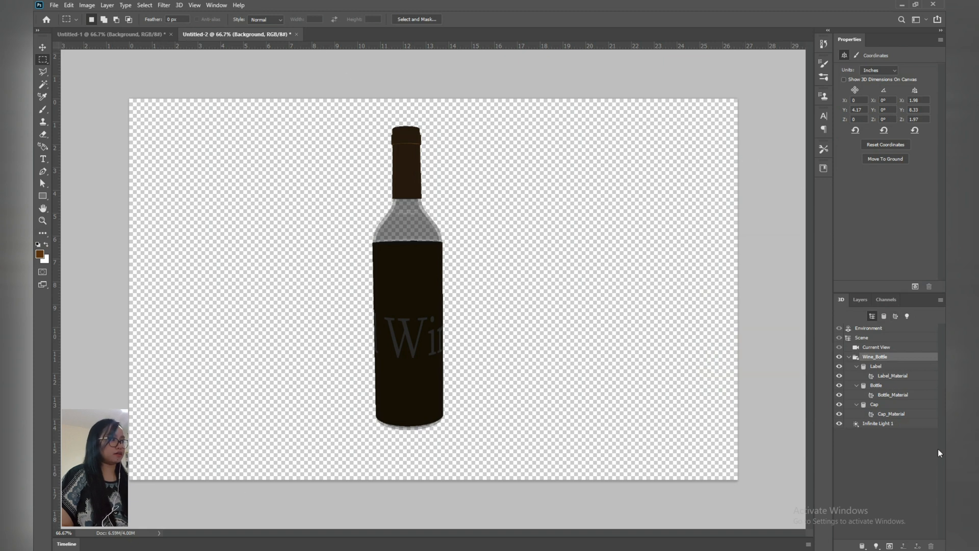
click(893, 338)
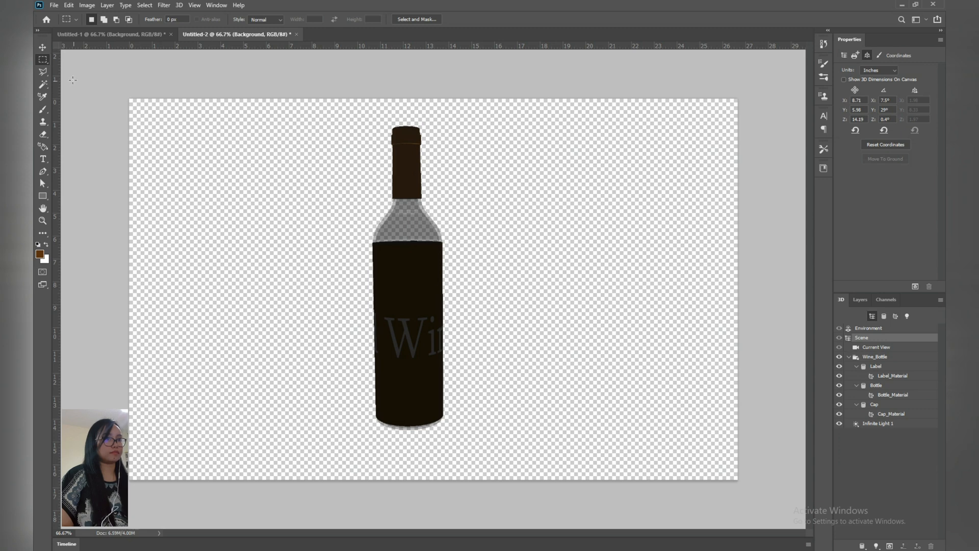
click(43, 47)
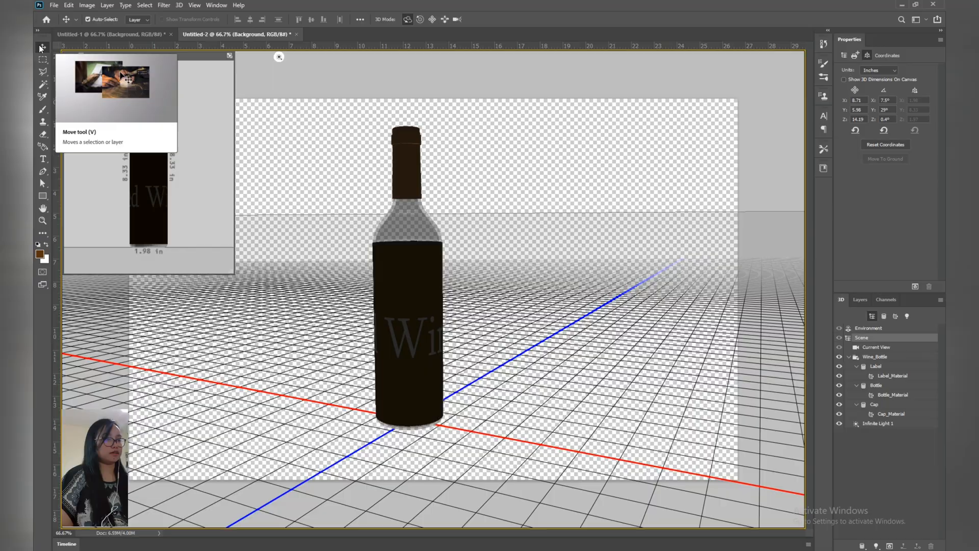
drag(479, 322, 444, 393)
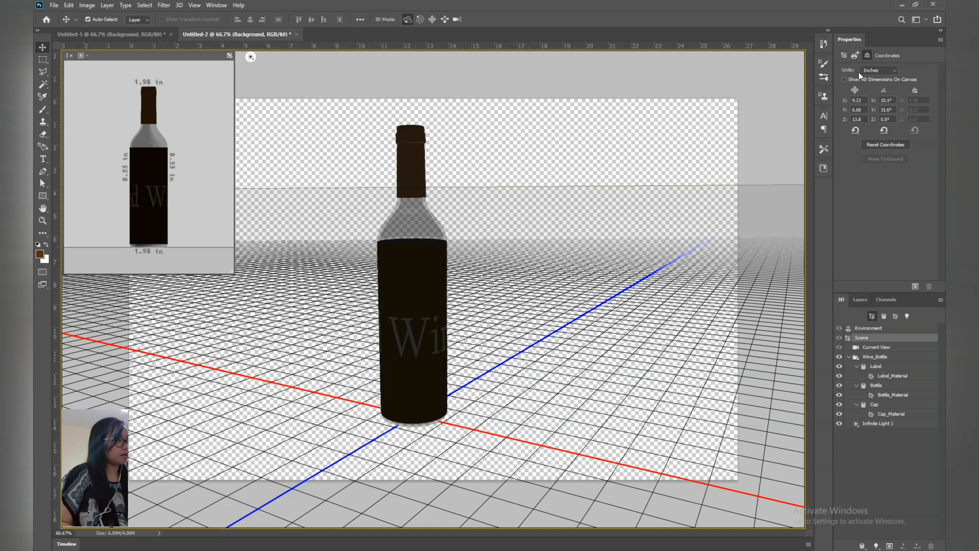
click(907, 316)
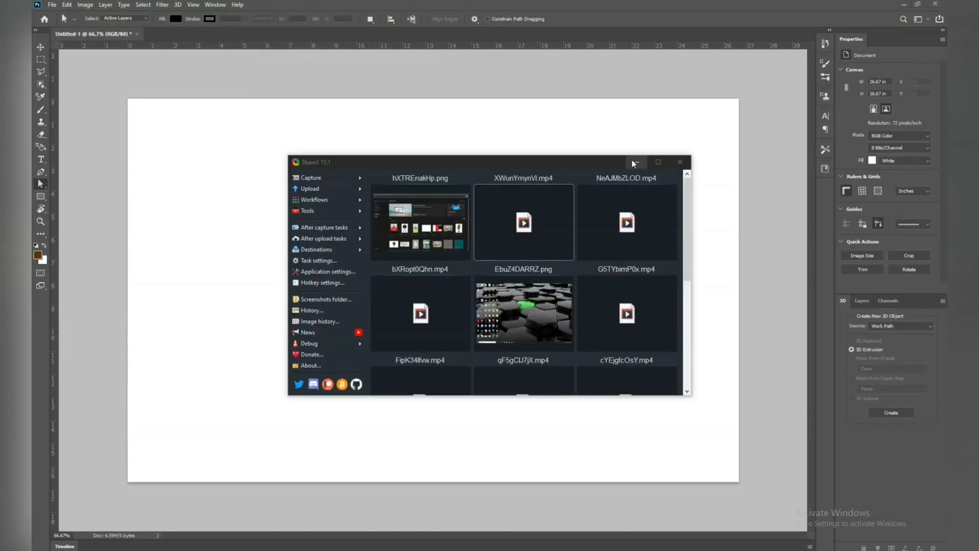
click(634, 163)
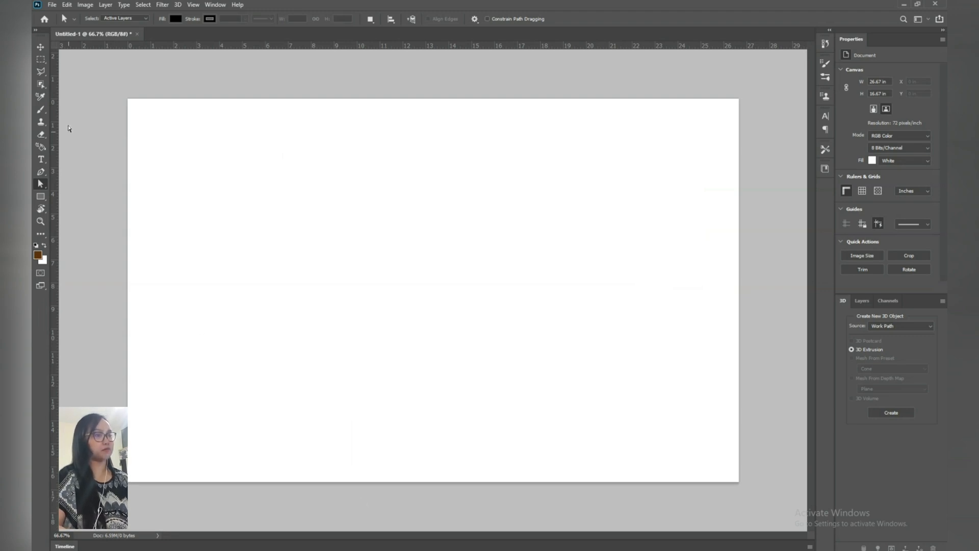
click(180, 6)
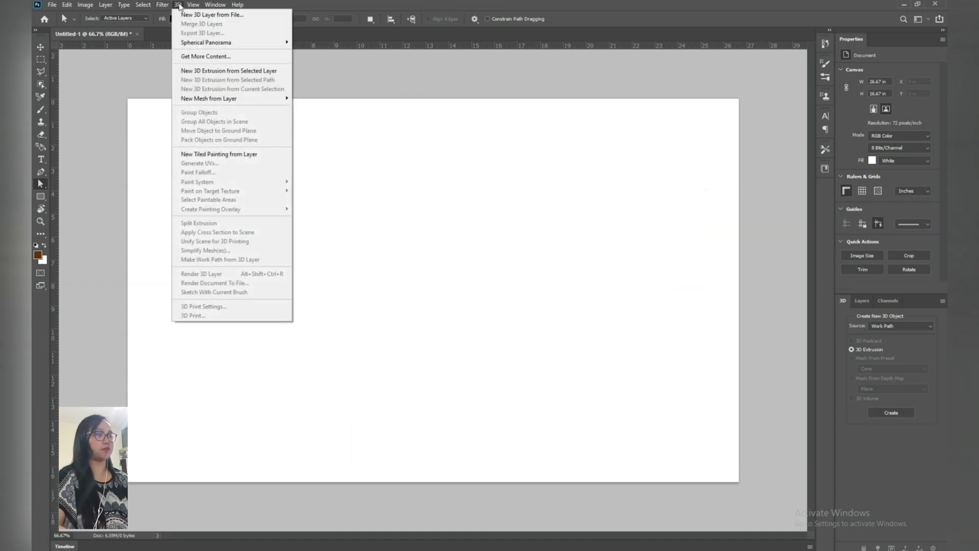
mouse_move(214, 99)
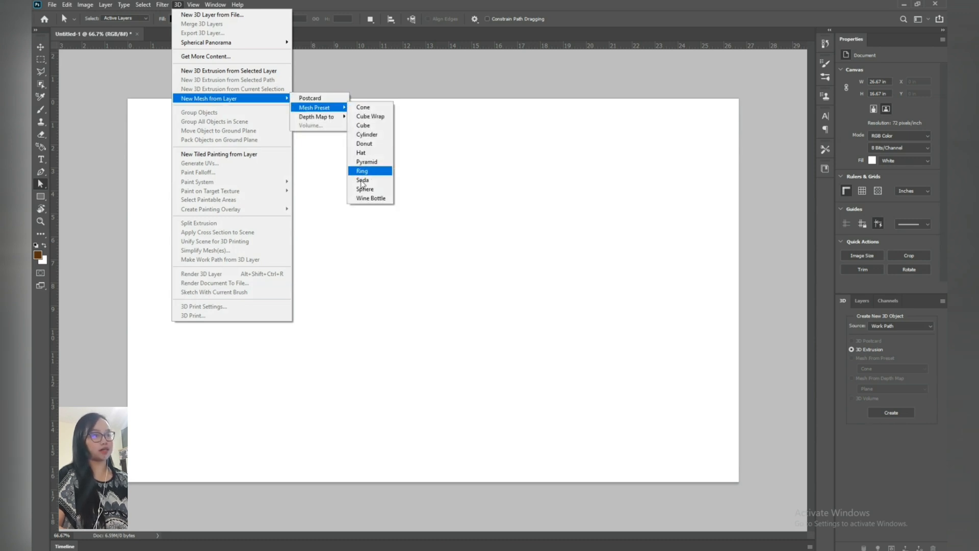
click(369, 6)
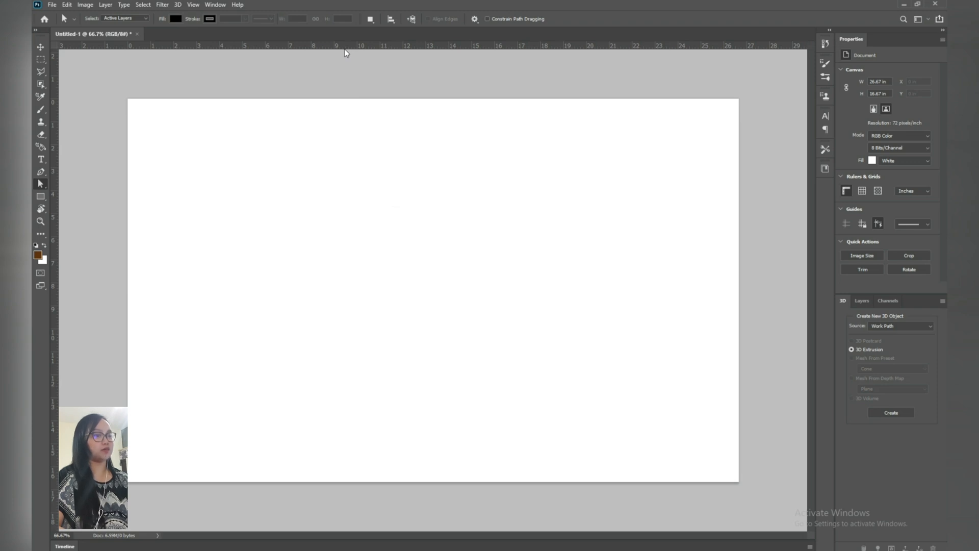
Start a half-bottle profile path with the Pen tool, outlining the rounded mouth, the protruding collar and the straight neck
click(41, 172)
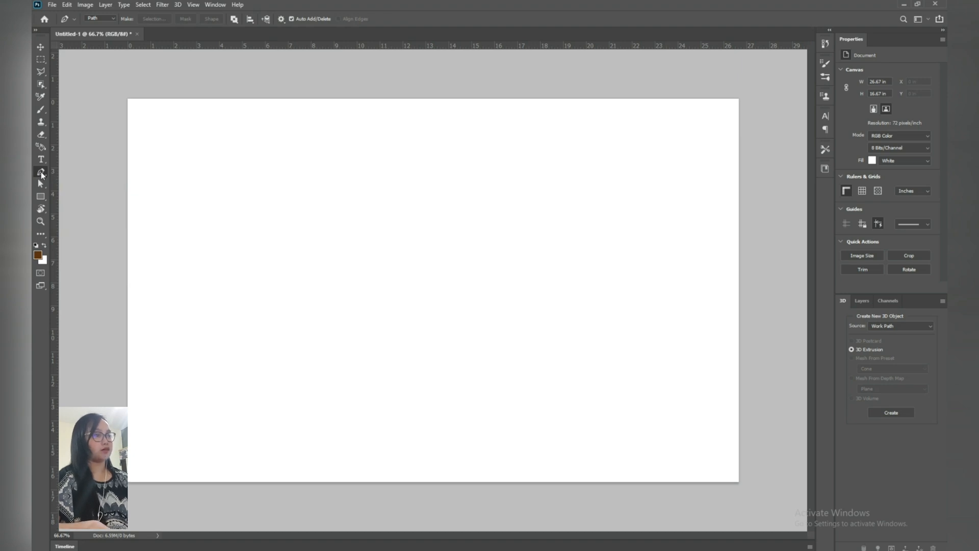
click(353, 128)
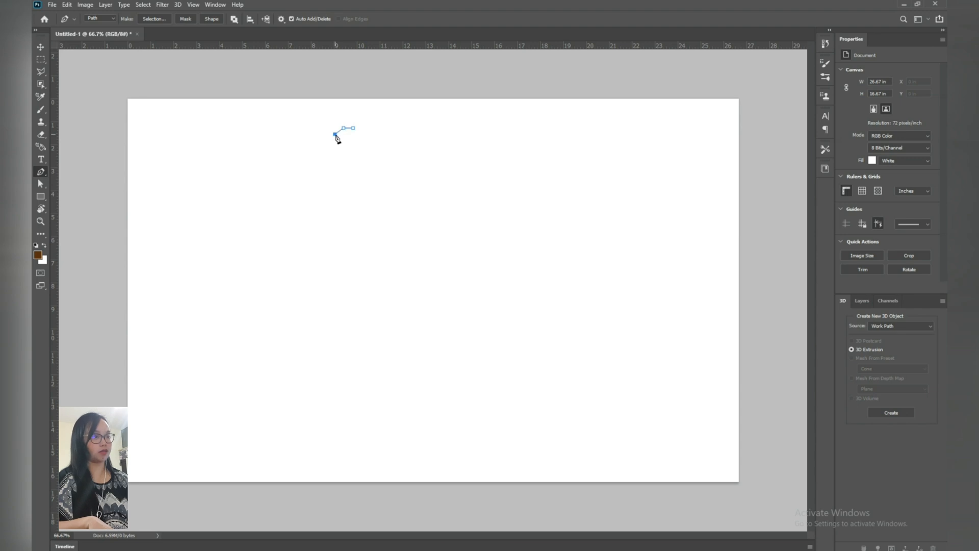
click(335, 133)
click(329, 160)
click(335, 161)
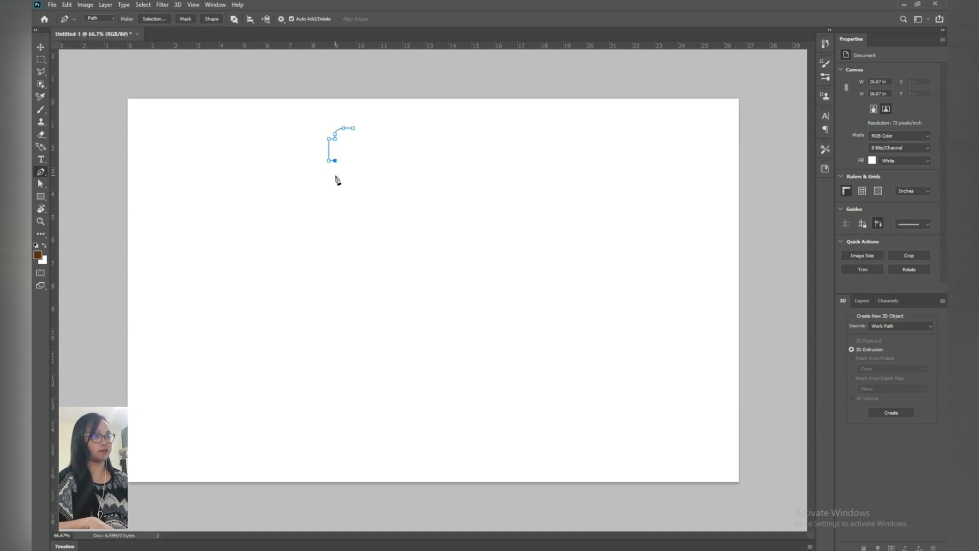
click(335, 259)
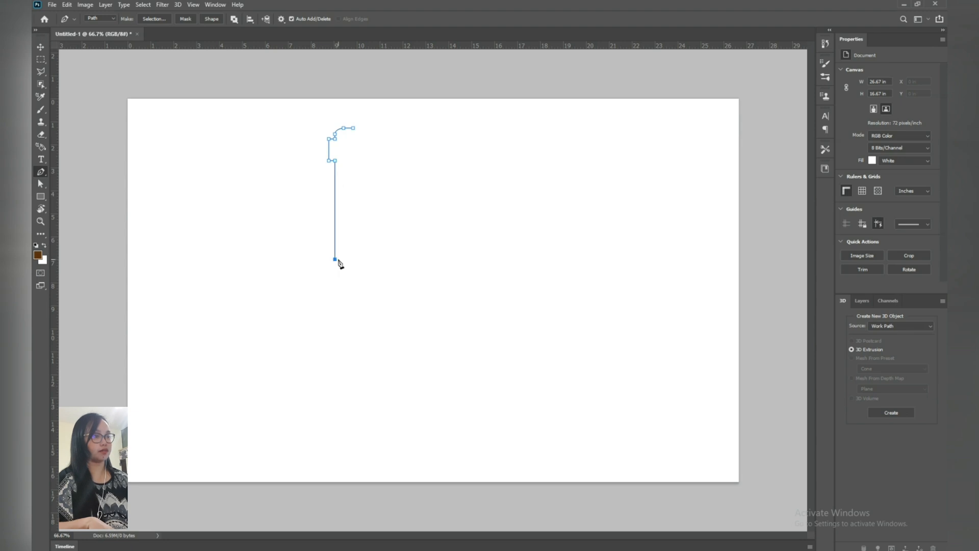
Continue the path with a curved shoulder, straight body and rounded base corner, and close it along the bottle's straight centre line
drag(318, 299, 303, 313)
alt+click(318, 300)
drag(307, 320, 307, 333)
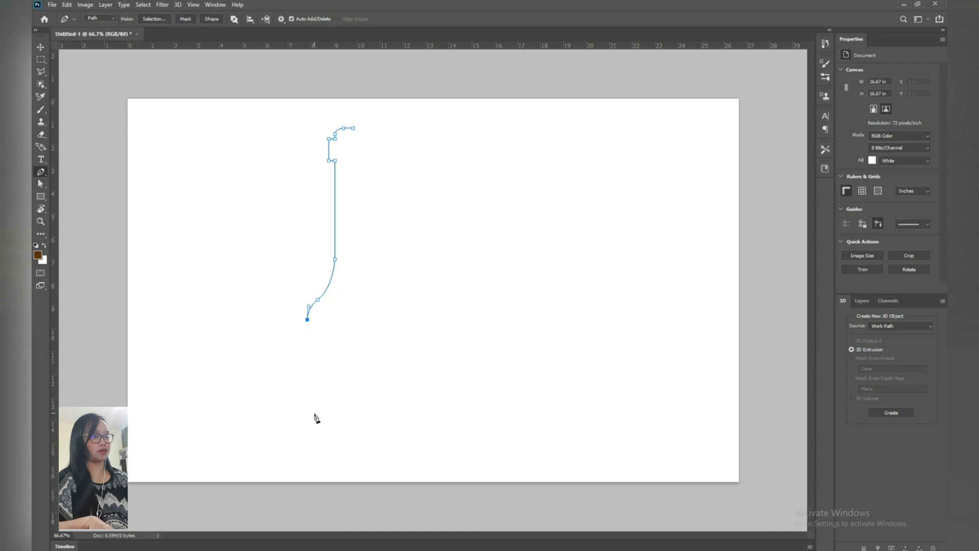
click(307, 445)
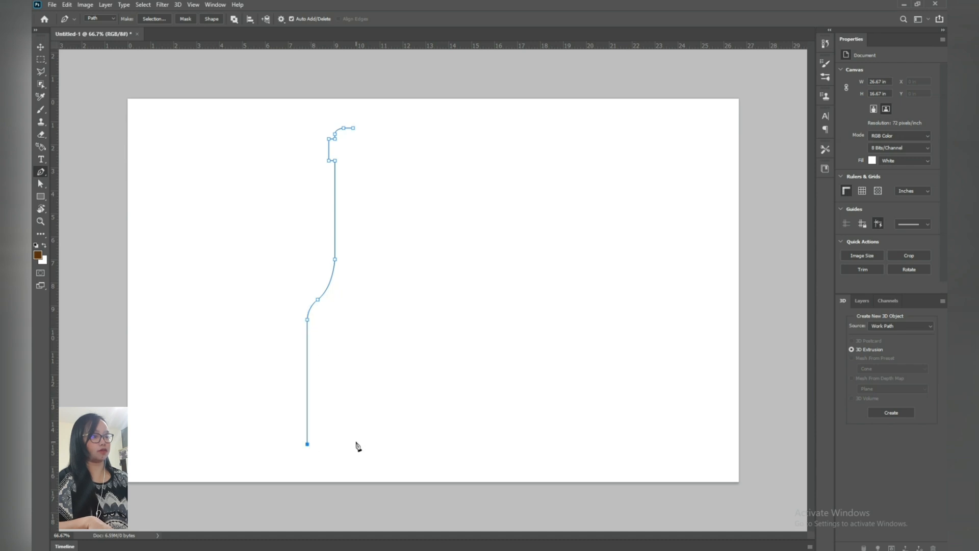
click(313, 453)
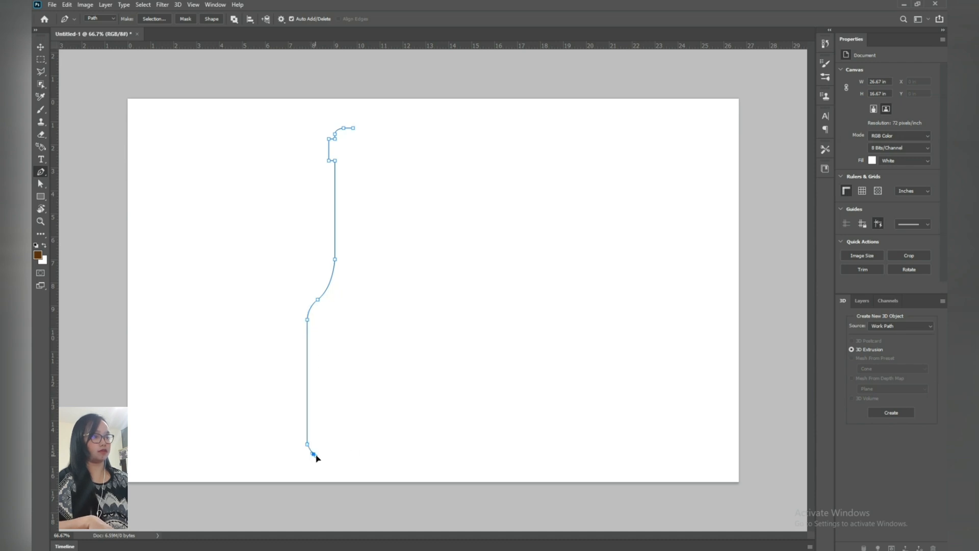
click(352, 453)
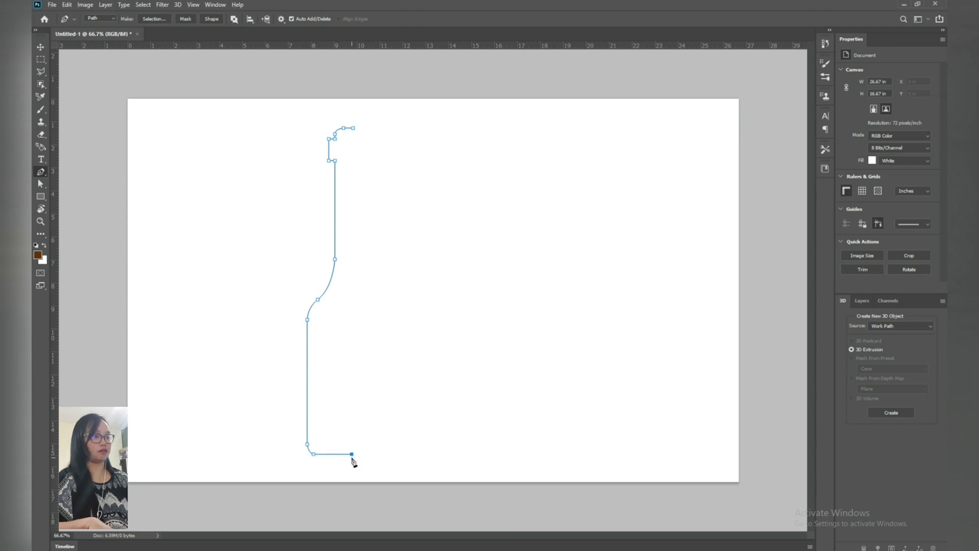
click(354, 128)
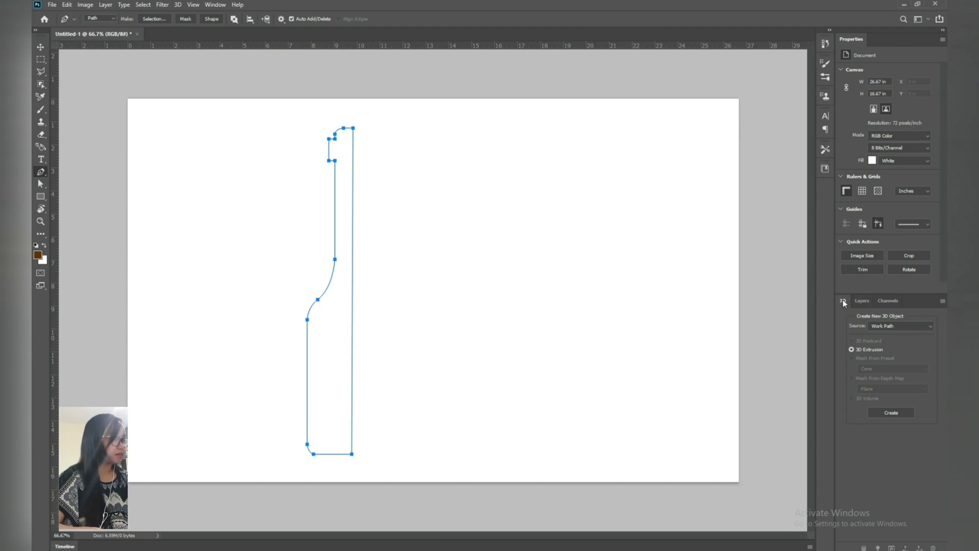
Create a 3D extrusion using the Work Path of the half-bottle profile as its source
click(896, 327)
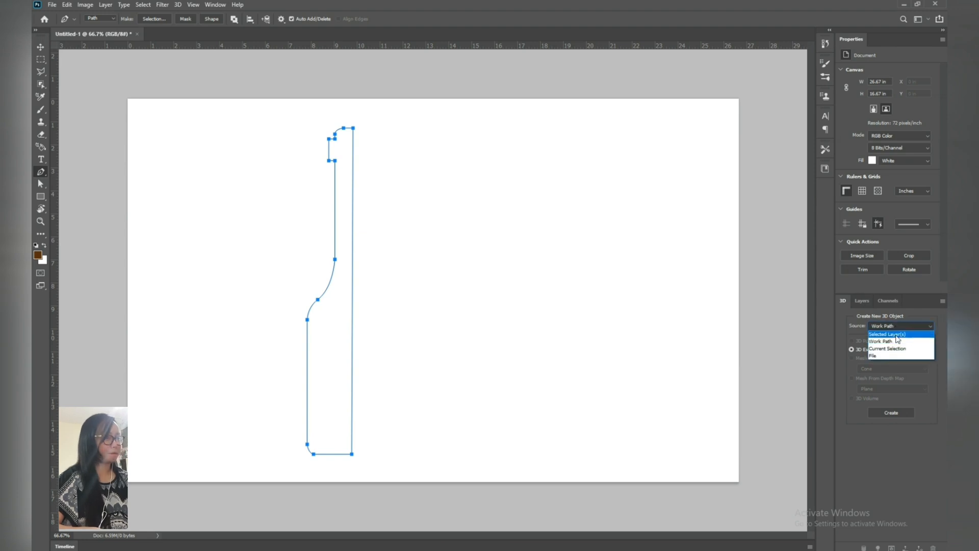
click(898, 340)
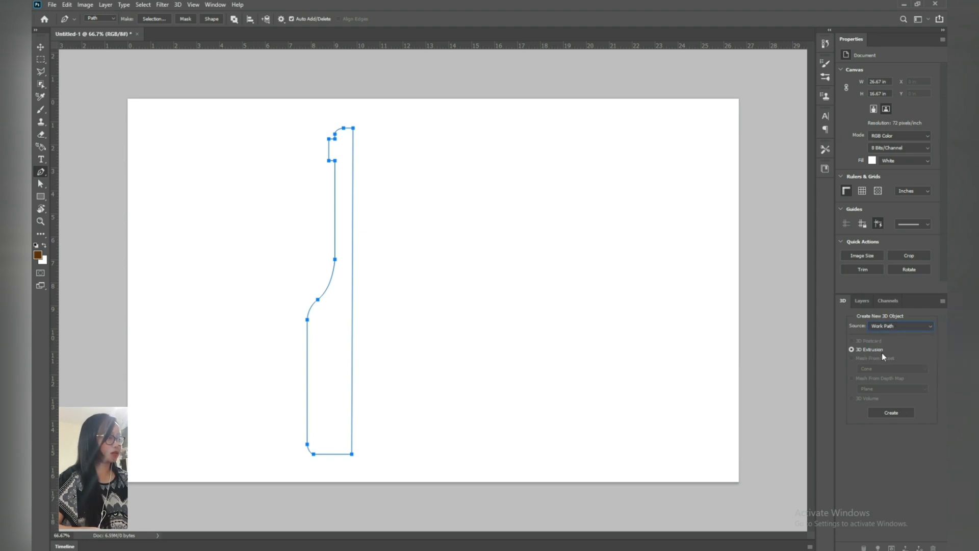
click(892, 413)
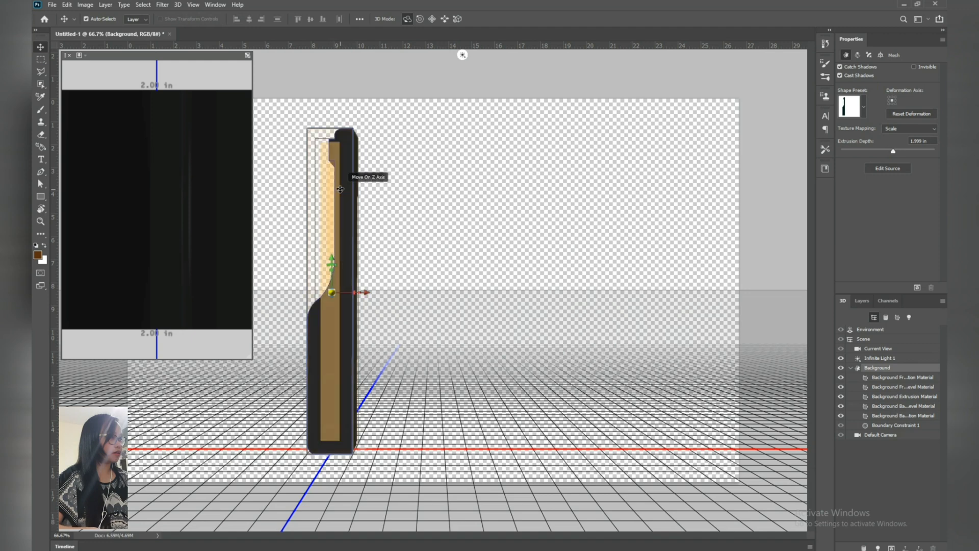
Bend the extruded profile around its right-hand deformation axis with a Horizontal Angle (X) of 360° to form a full bottle
click(858, 56)
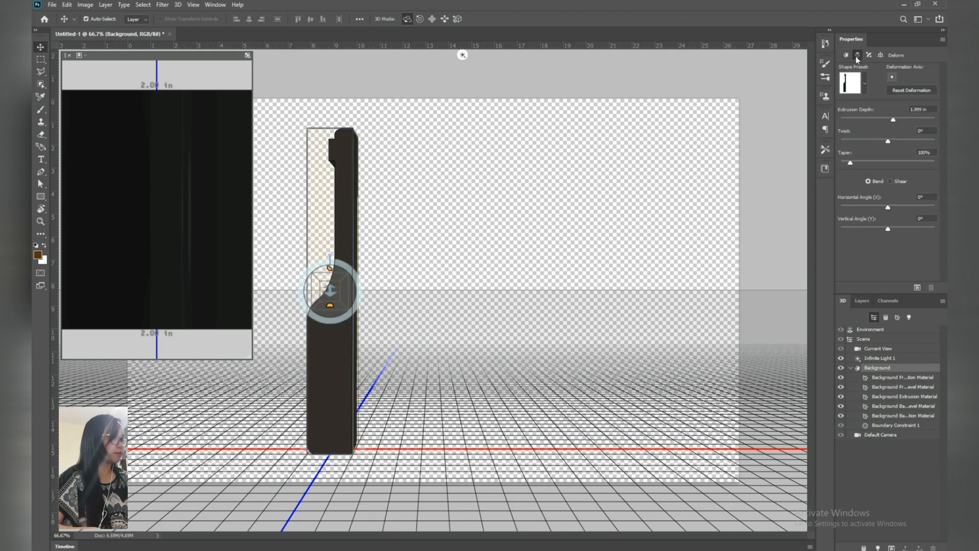
click(849, 54)
click(856, 54)
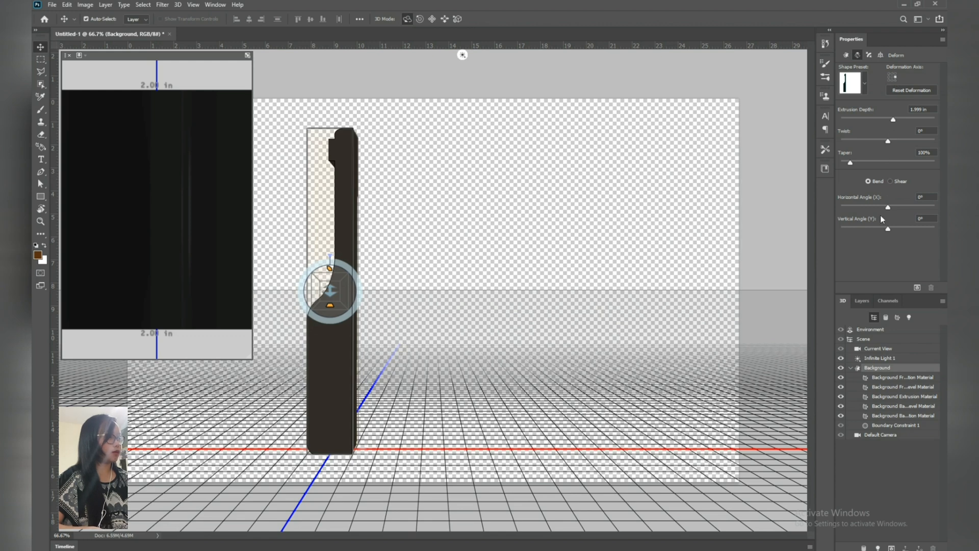
click(922, 199)
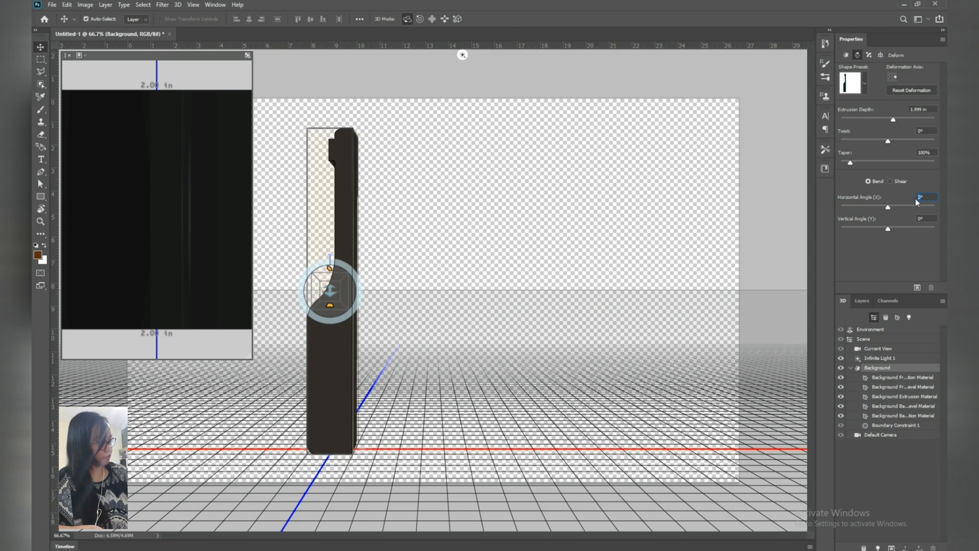
text(360)
key(Return)
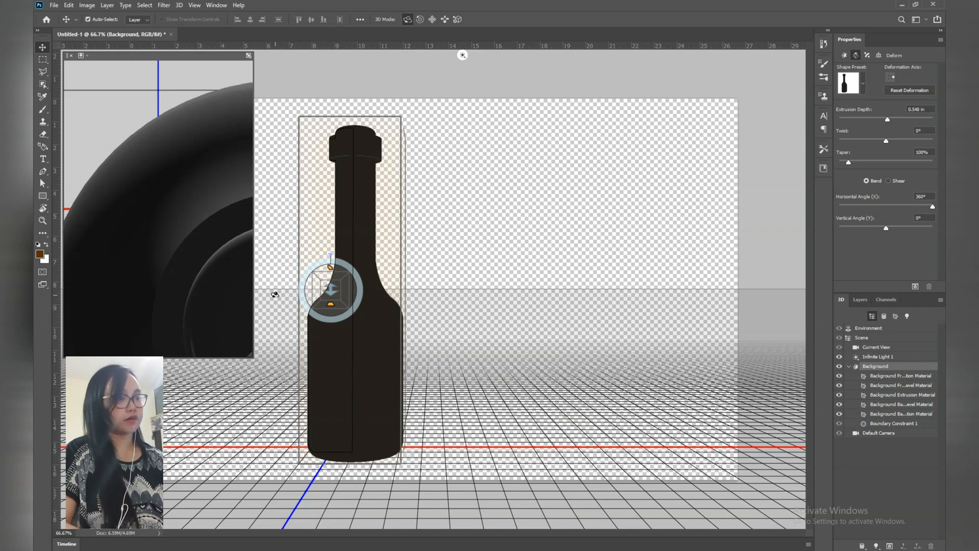
Adjust the bottle's extrusion depth freehand on the model to about 1 in
mouse_move(331, 290)
mouse_down()
mouse_move(328, 265)
mouse_move(333, 315)
mouse_move(327, 278)
mouse_up()
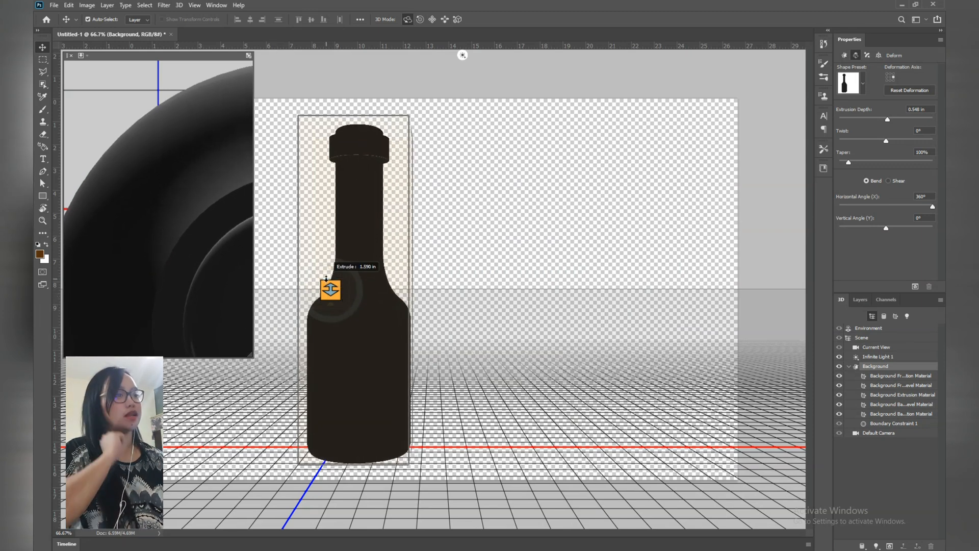
drag(327, 278, 330, 288)
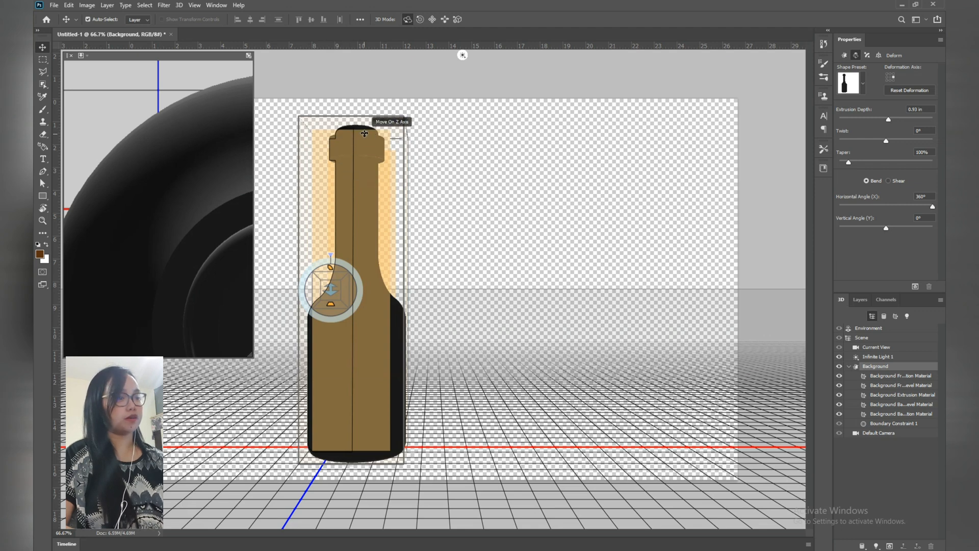
drag(329, 288, 346, 285)
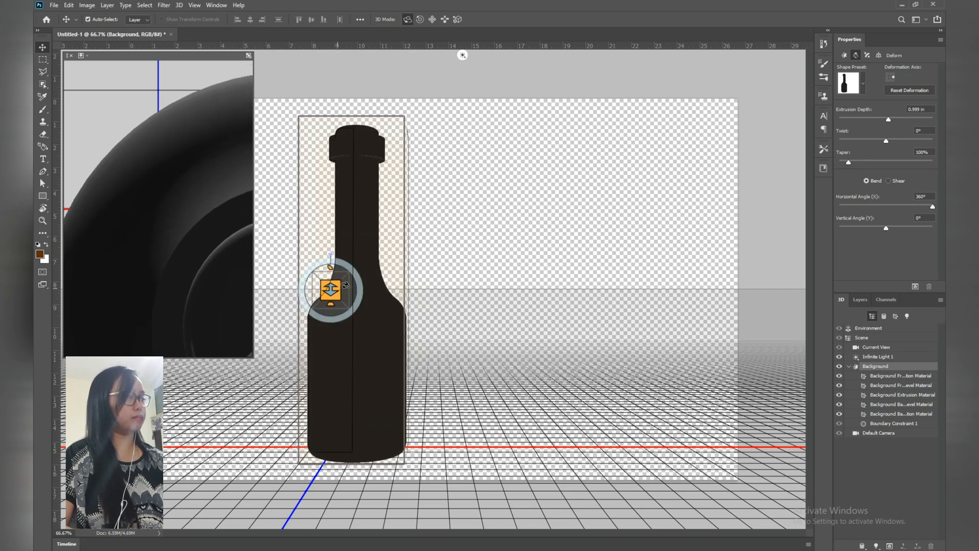
Add a new layer above the 3D bottle layer and name it glass
click(859, 301)
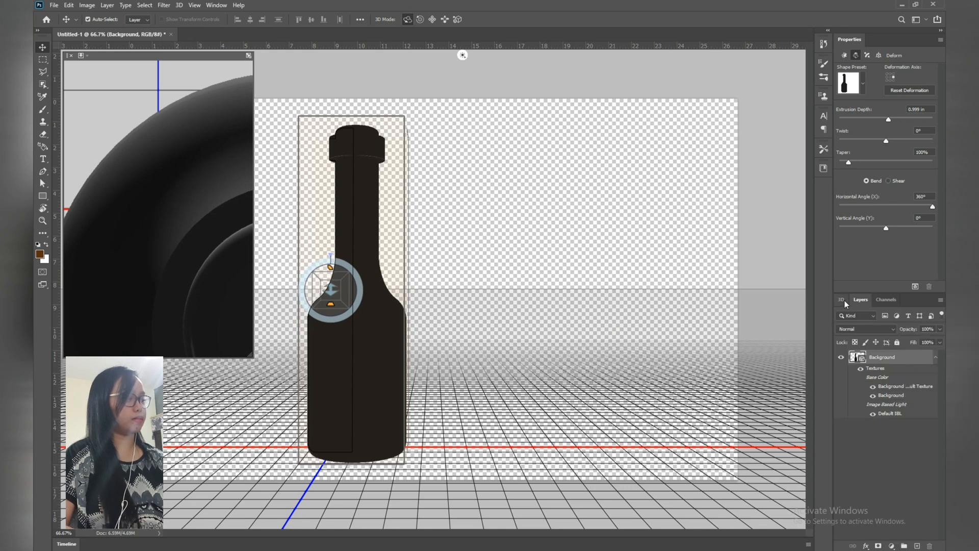
click(842, 300)
click(856, 299)
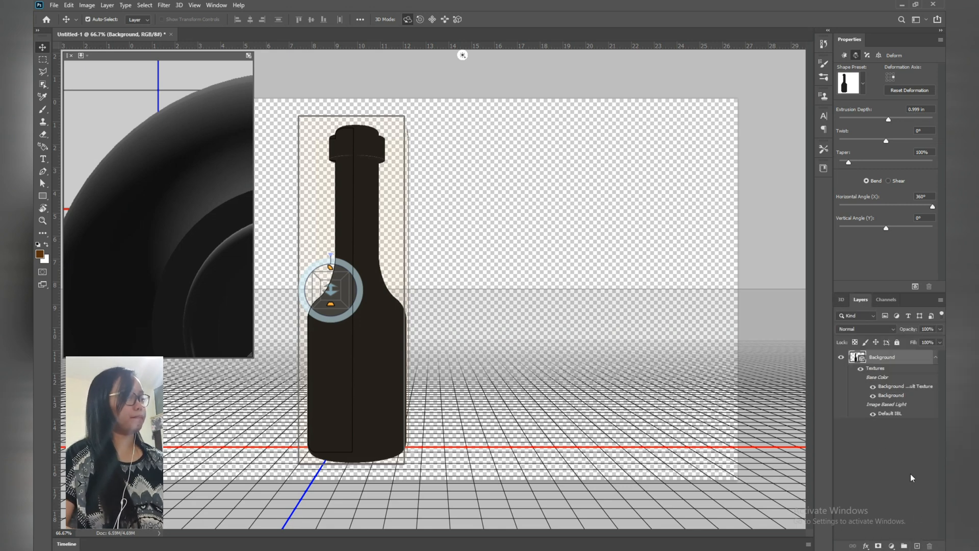
click(843, 300)
click(860, 300)
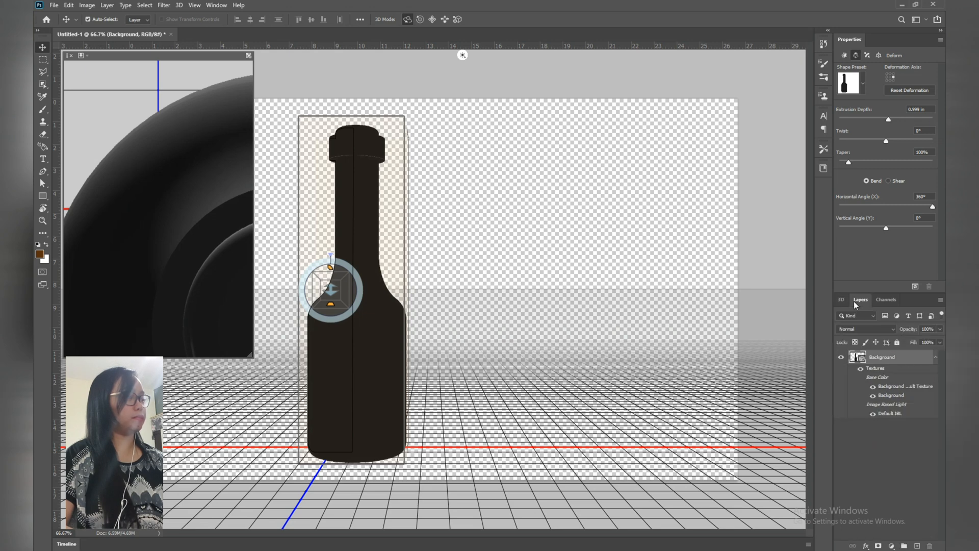
click(917, 545)
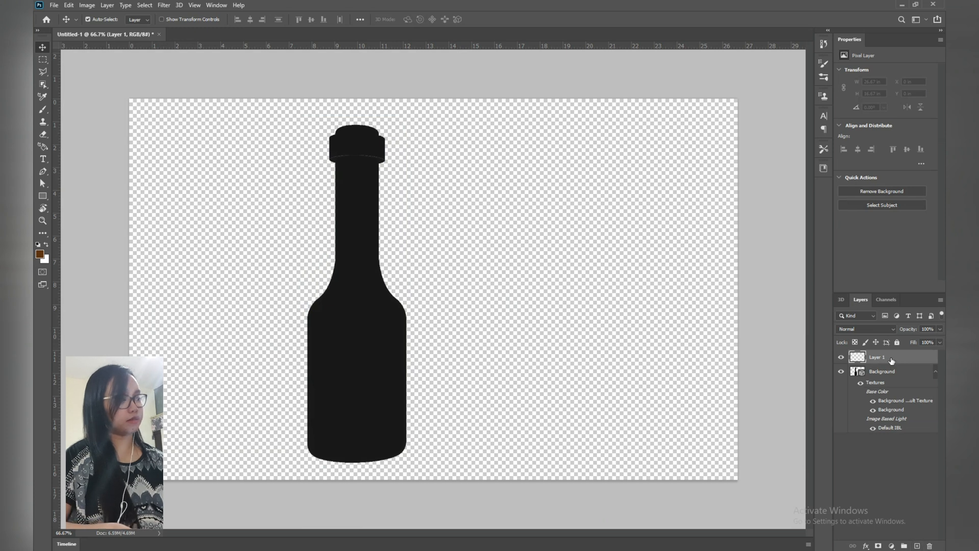
double_click(873, 357)
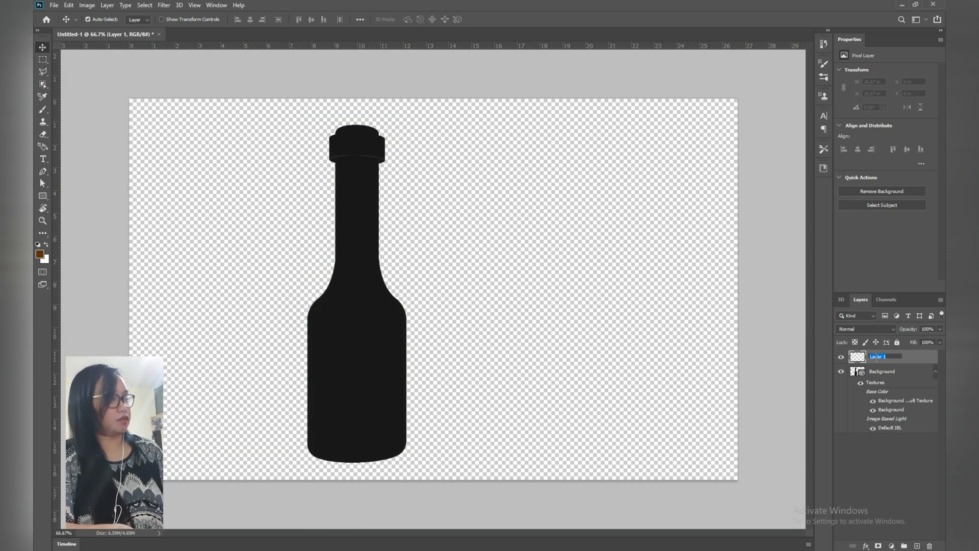
text(class)
key(Return)
Rename the Background 3D layer as bottle
double_click(887, 371)
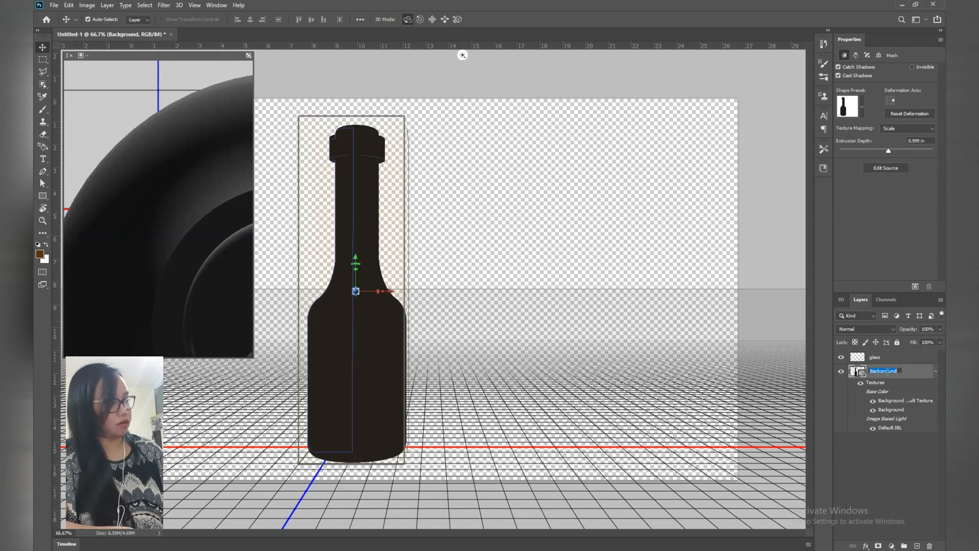
text(bottle)
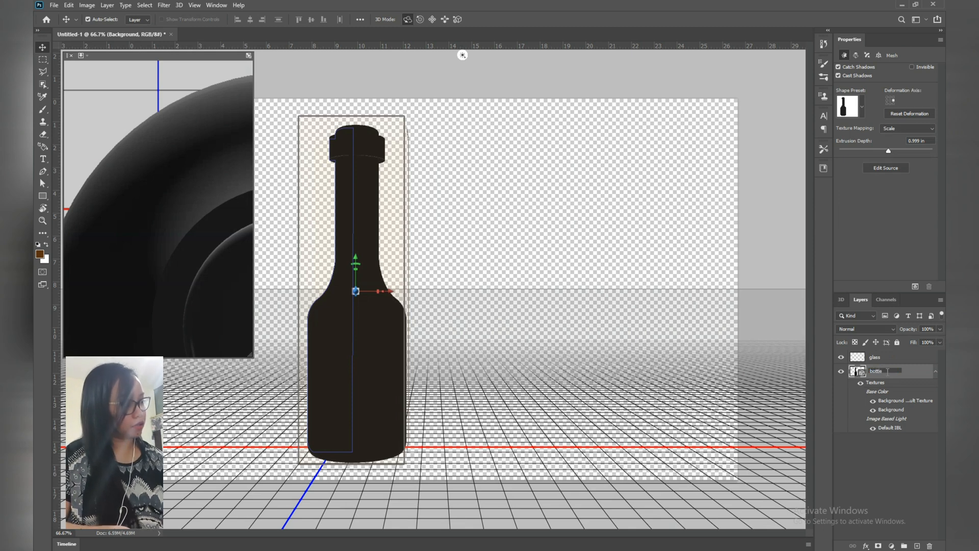
key(Return)
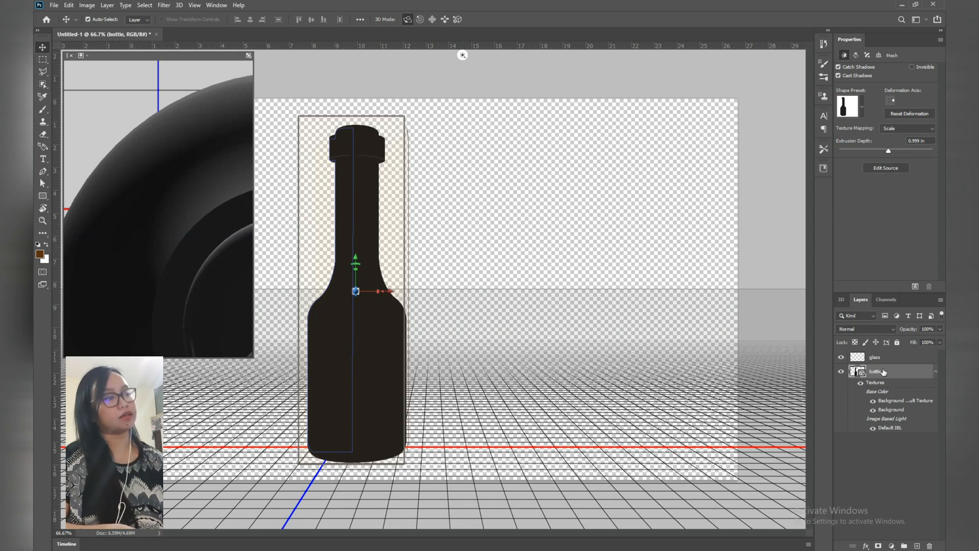
On the glass layer, start a half-glass profile path beside the bottle with a small rounded rim using the Pen tool
click(881, 358)
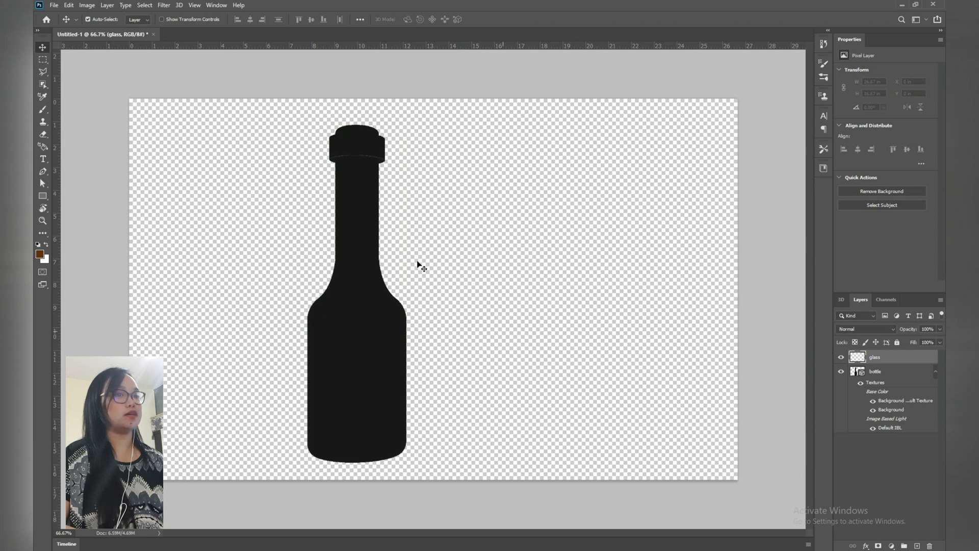
click(44, 172)
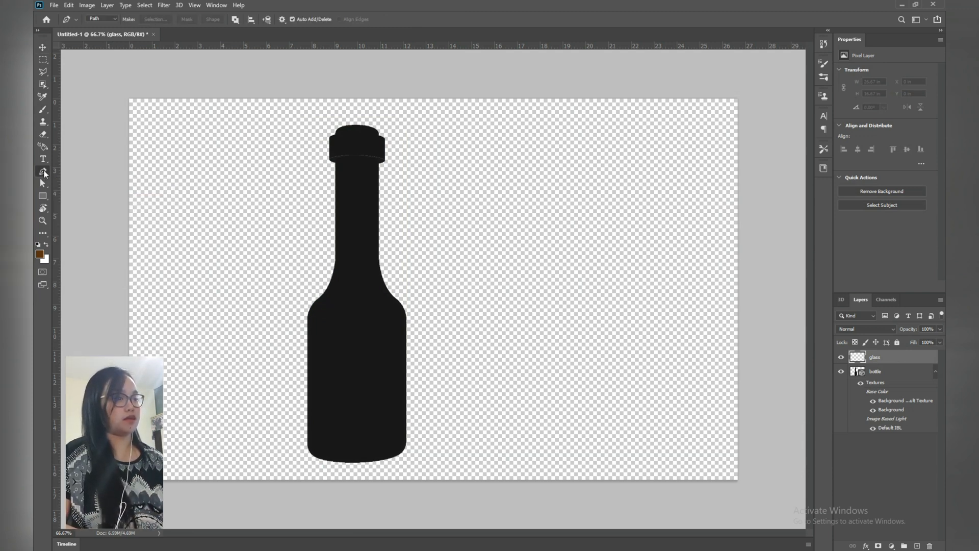
click(450, 260)
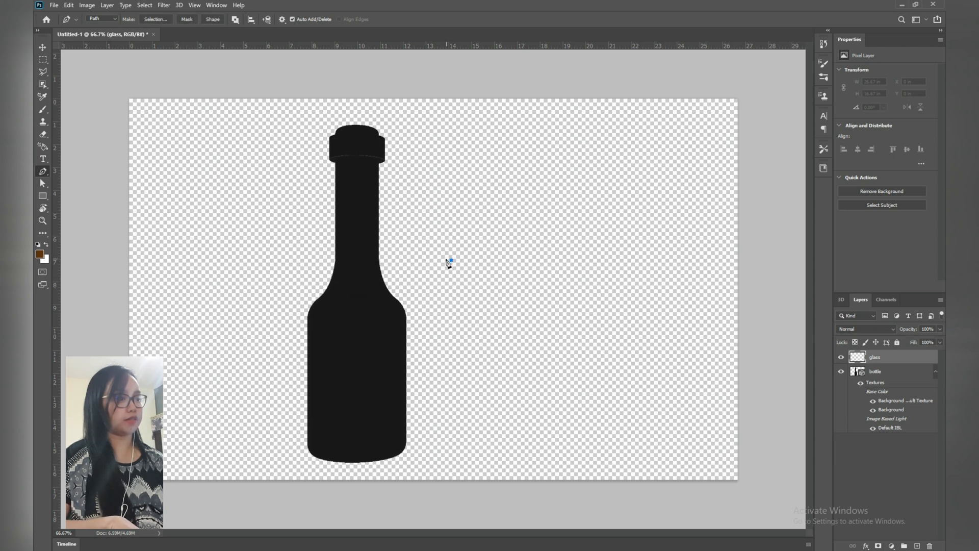
drag(445, 256, 440, 263)
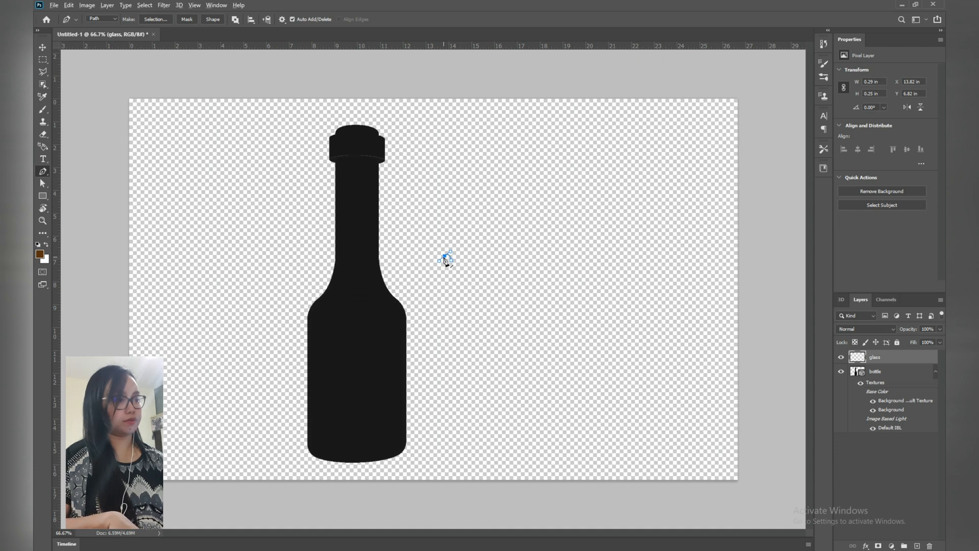
click(442, 263)
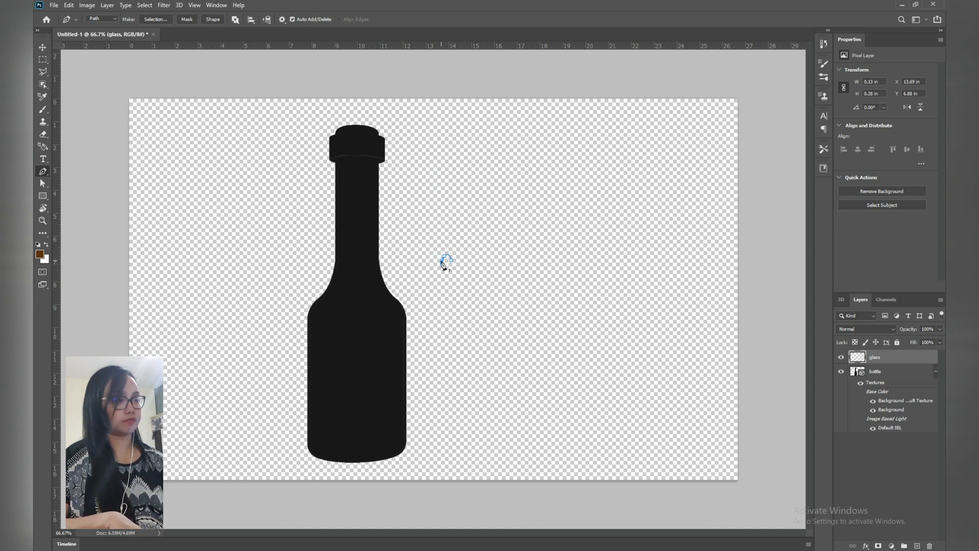
Continue the path with a straight outer bowl wall and a curved bowl bottom that rounds inward to the stem
click(442, 344)
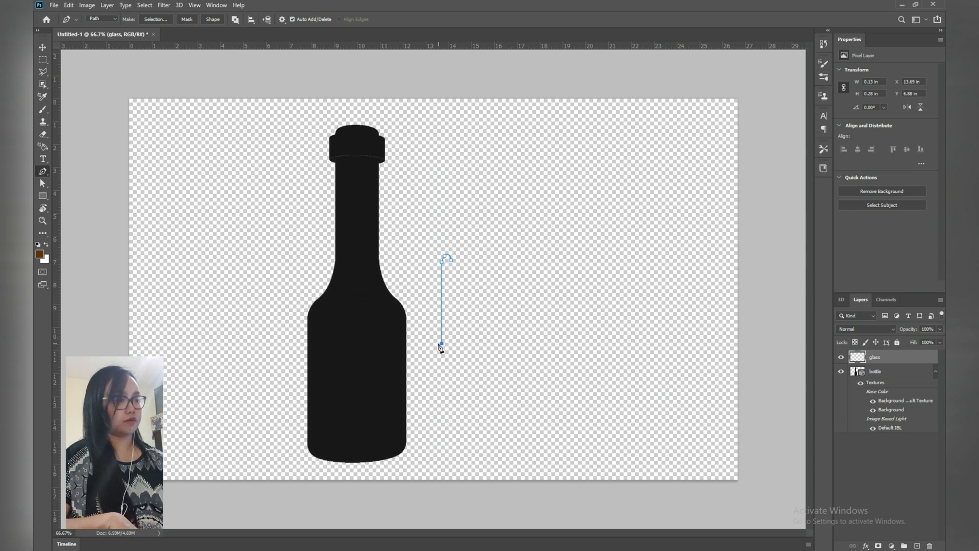
drag(464, 377, 498, 383)
key(ctrl+z)
click(473, 375)
click(480, 384)
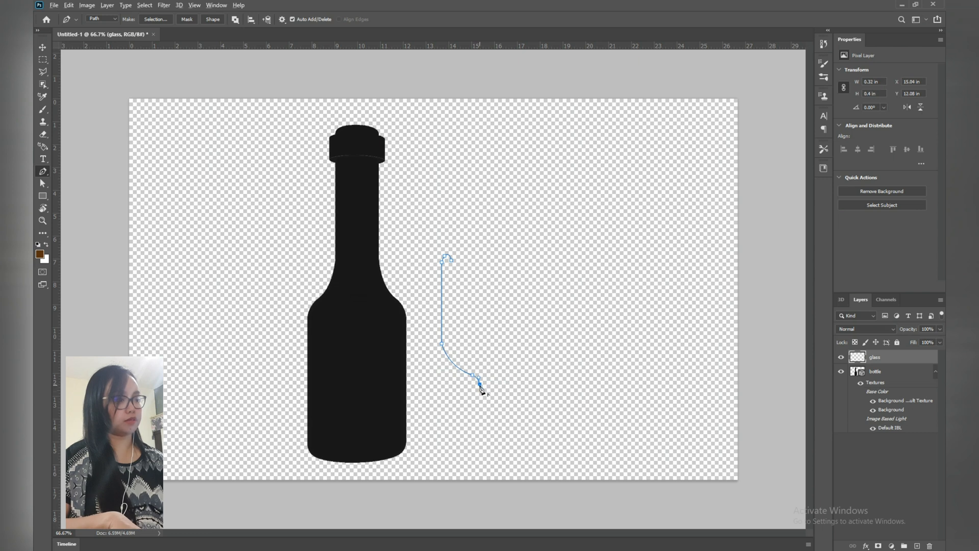
Extend the path down a straight stem and flare it outward along the upper side of the glass's foot
click(480, 437)
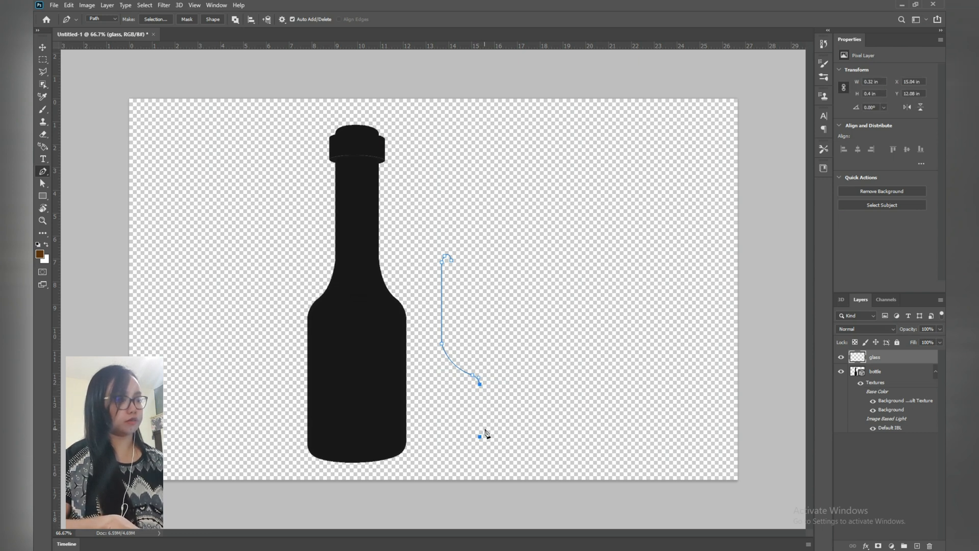
key(ctrl+z)
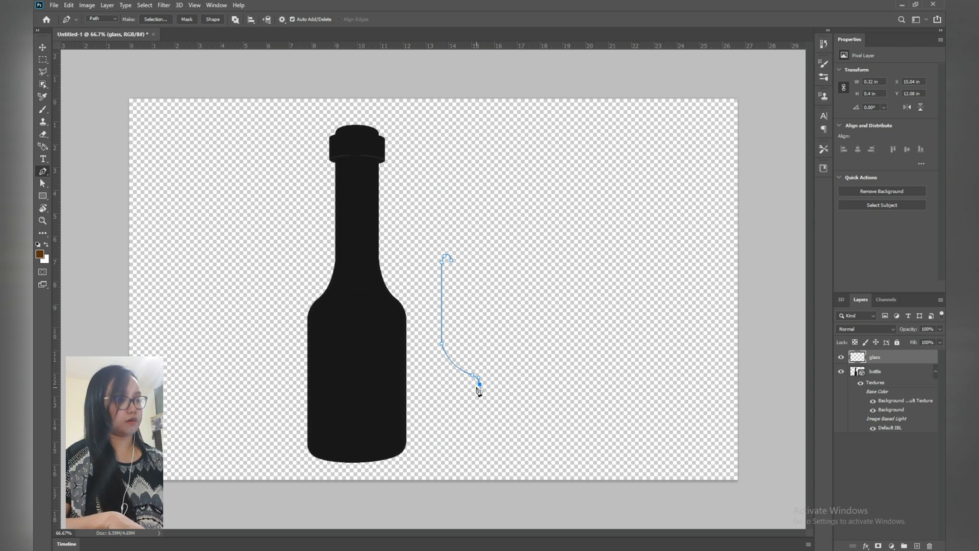
click(480, 431)
drag(470, 445, 459, 450)
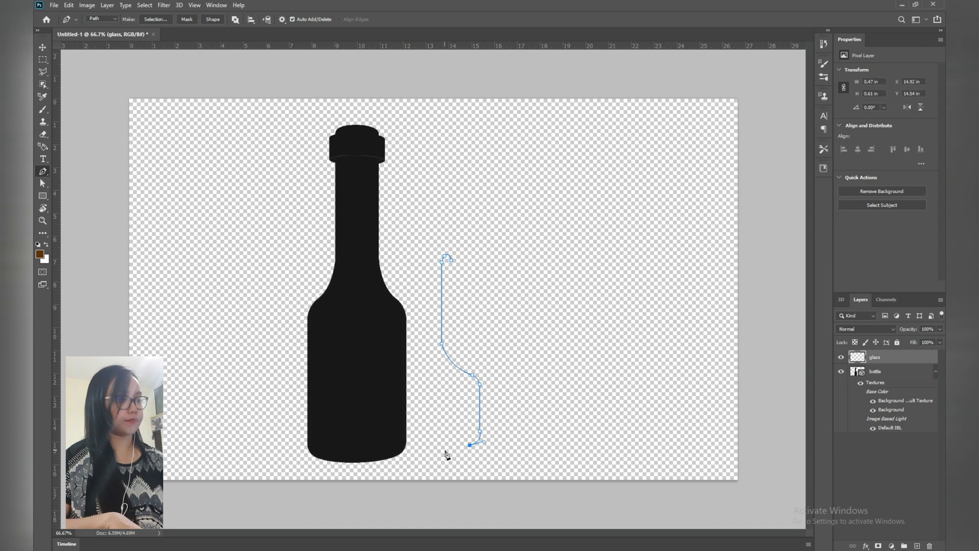
drag(447, 450, 440, 450)
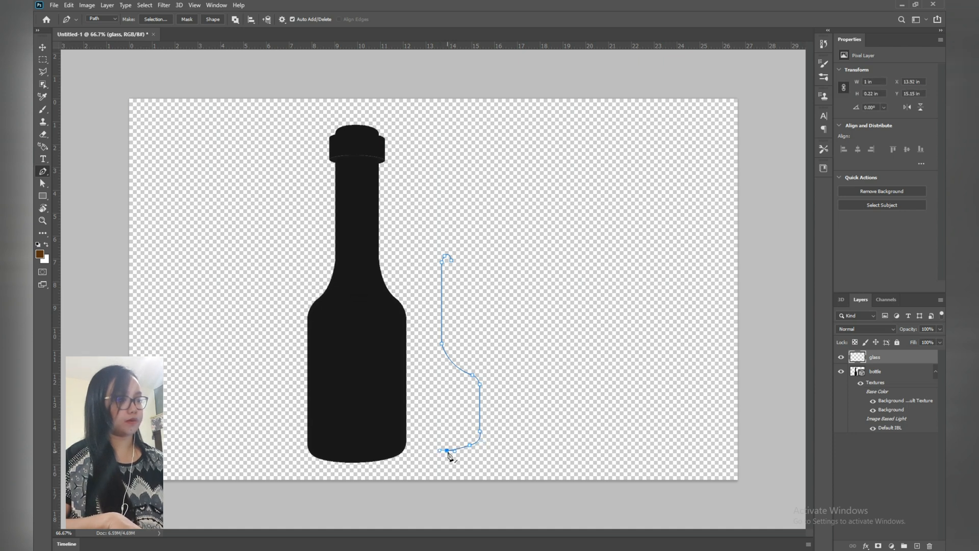
click(441, 454)
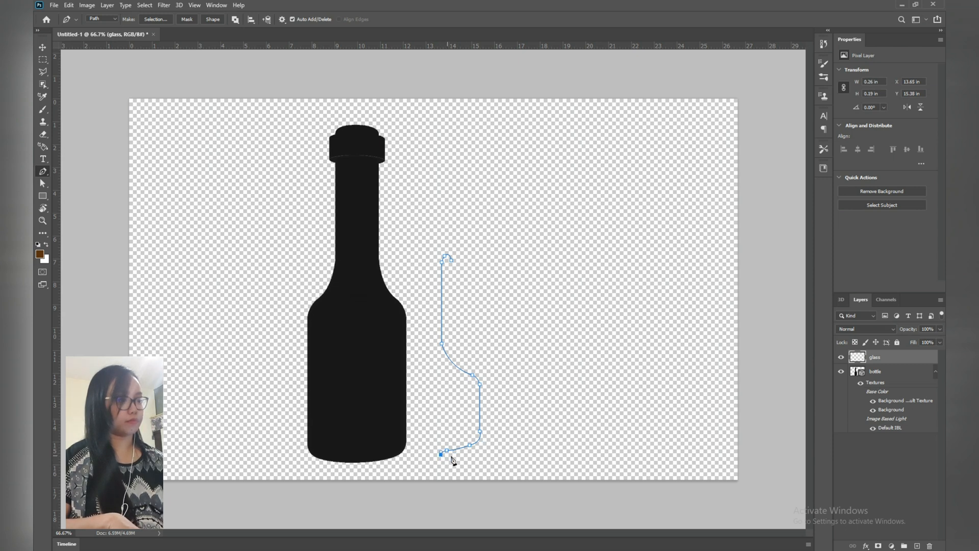
Draw the flat base, vertical centre line and curved inner bowl wall, and close the path at the rim
shift+click(492, 461)
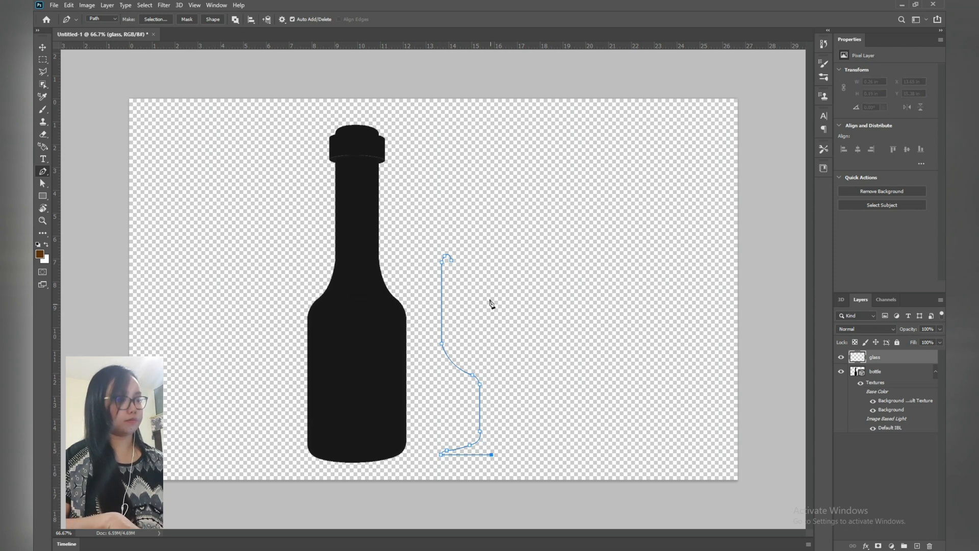
shift+click(491, 387)
click(484, 369)
drag(483, 369, 476, 367)
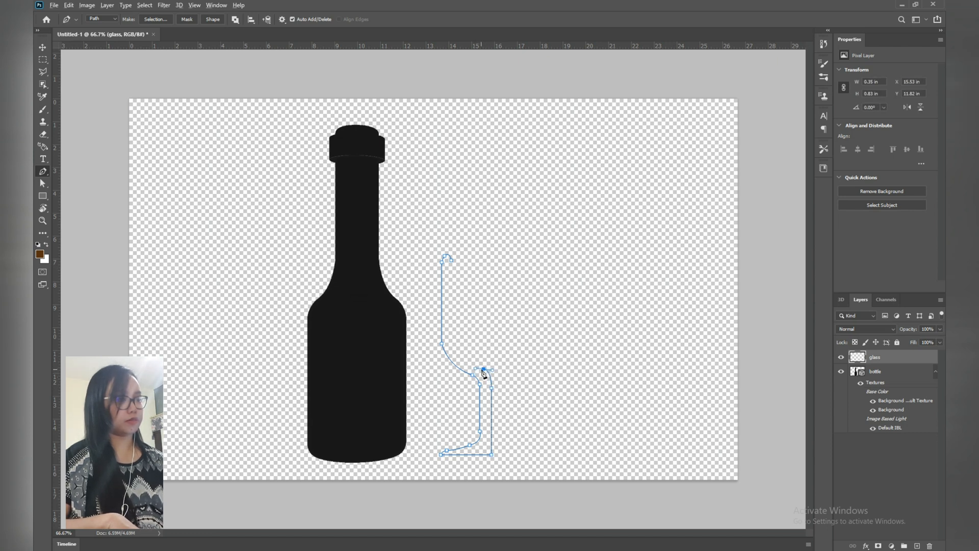
click(459, 356)
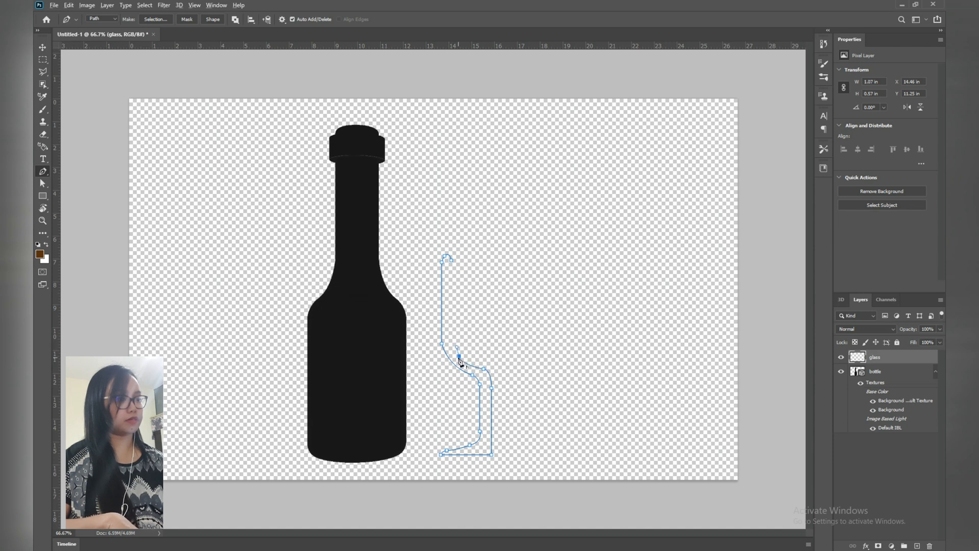
click(452, 318)
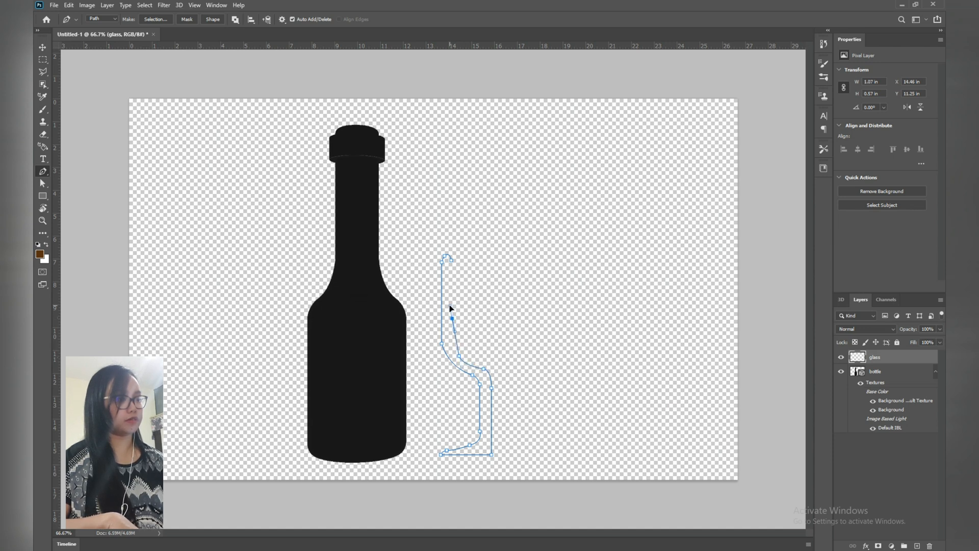
drag(453, 293, 453, 282)
click(452, 261)
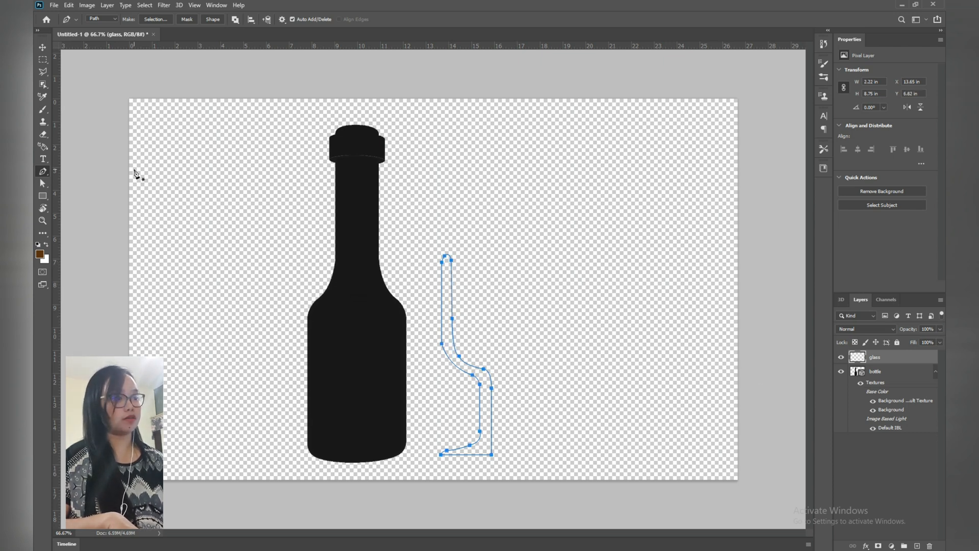
Create a 3D extrusion from the half-glass profile with the Work Path as its source
click(43, 48)
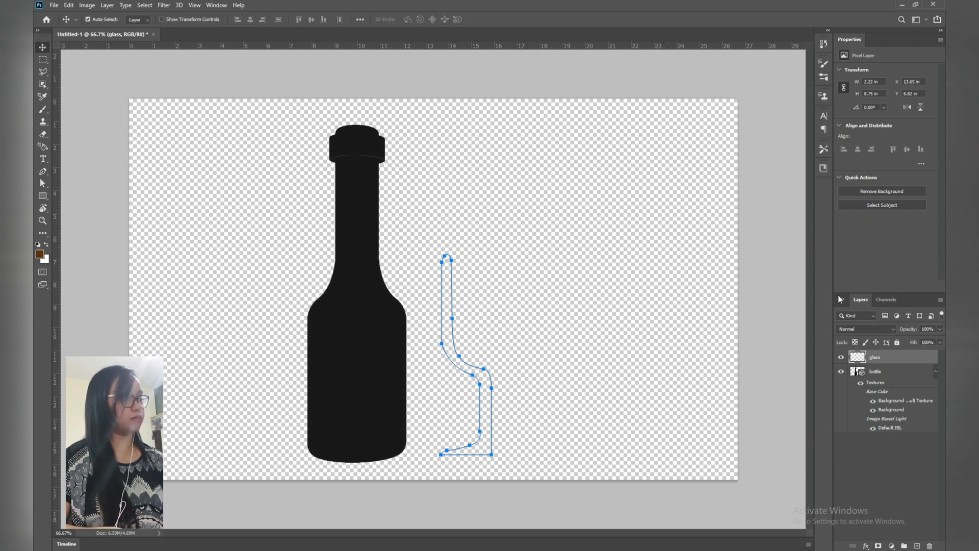
click(841, 300)
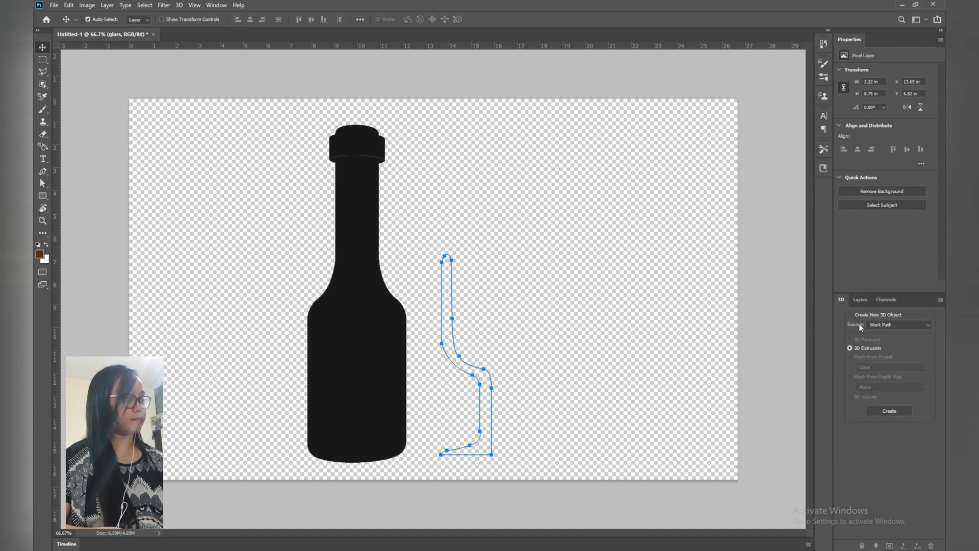
click(895, 324)
click(879, 336)
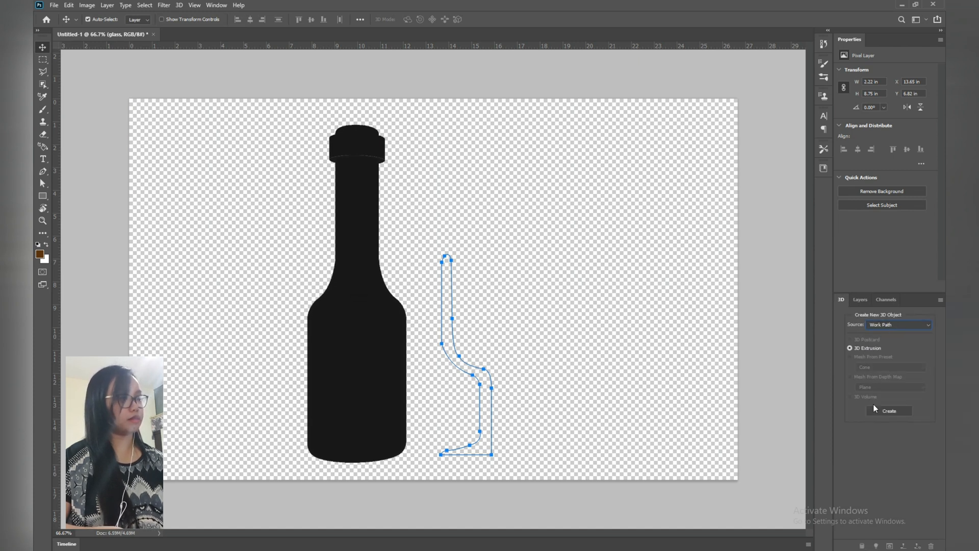
click(890, 411)
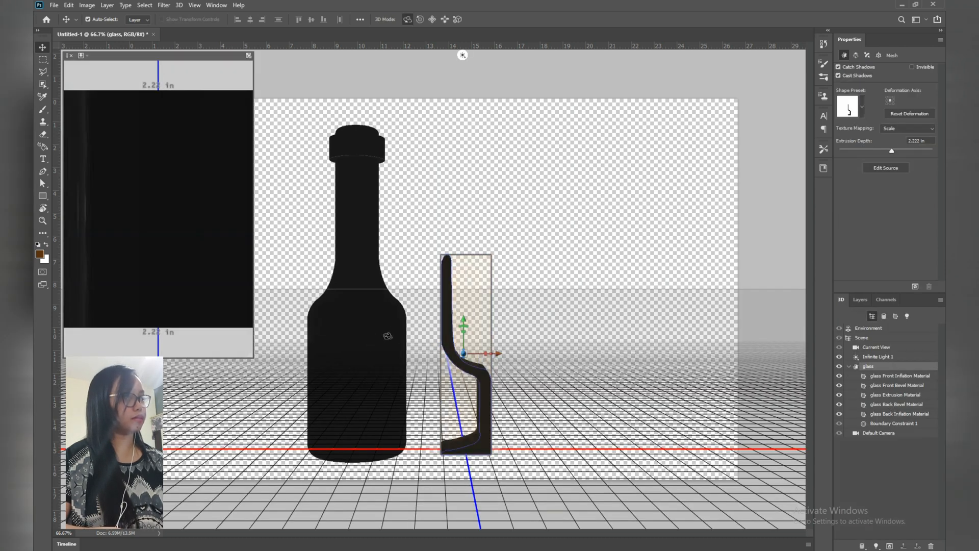
Bend the extruded glass profile around its right-hand deformation axis with a Horizontal Angle (X) of 360°
click(856, 55)
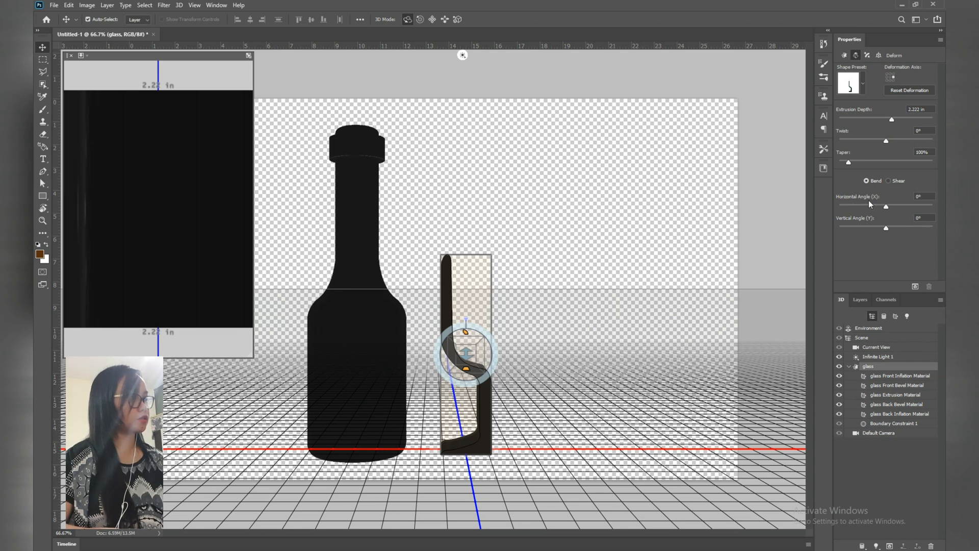
click(916, 197)
text(360)
key(Return)
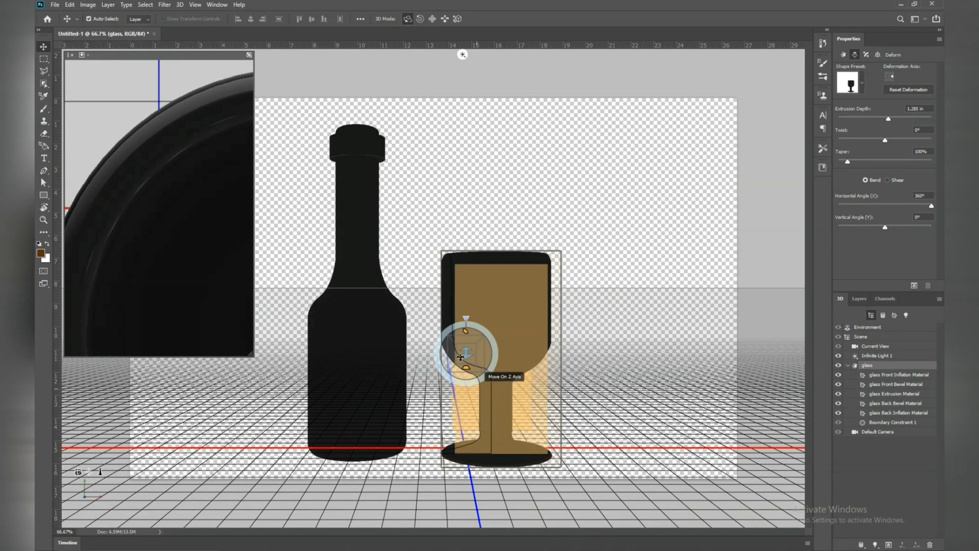
Adjust the glass's extrusion depth freehand on the model to about -1.21 in and preview it without the 3D overlay
drag(465, 352, 469, 379)
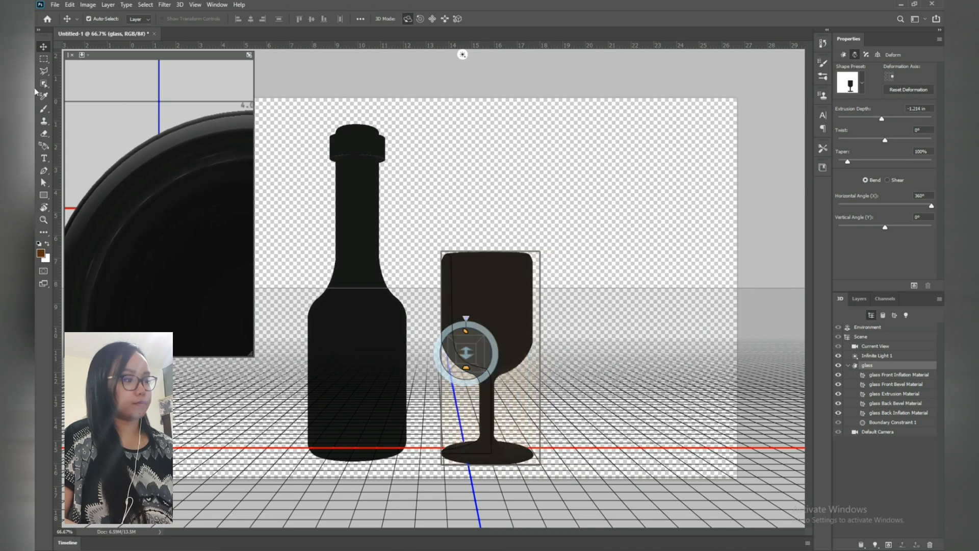
click(43, 58)
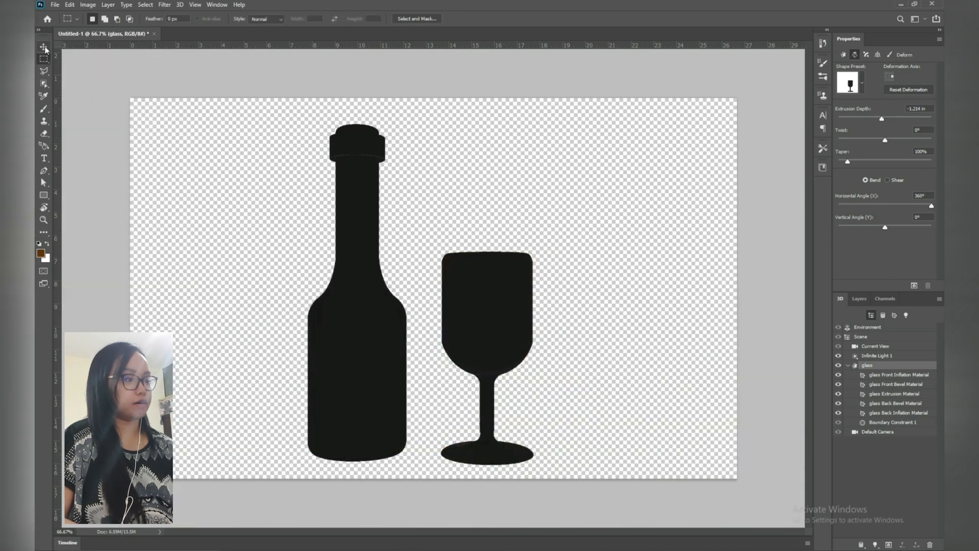
click(44, 47)
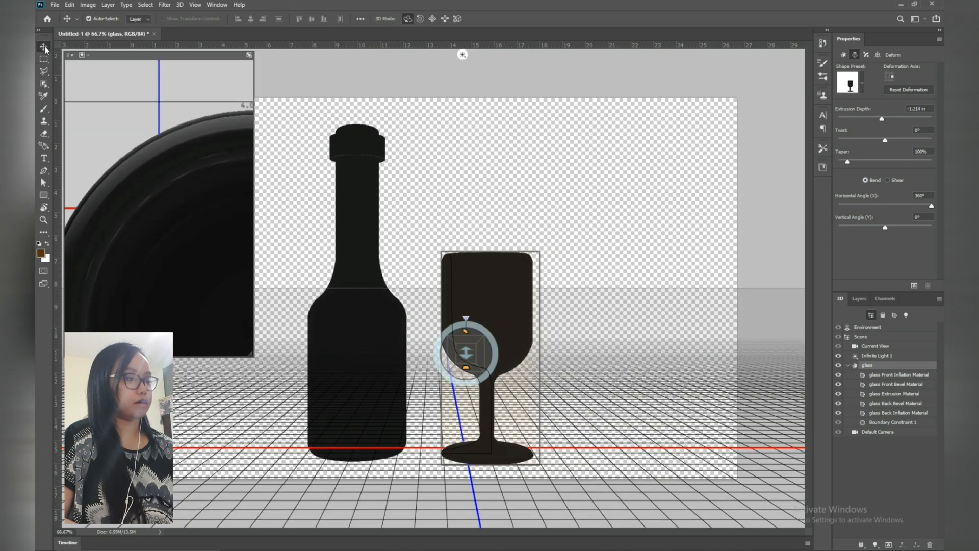
Orbit the glass's 3D camera to an angled perspective seen slightly from above
click(270, 264)
drag(282, 245, 323, 262)
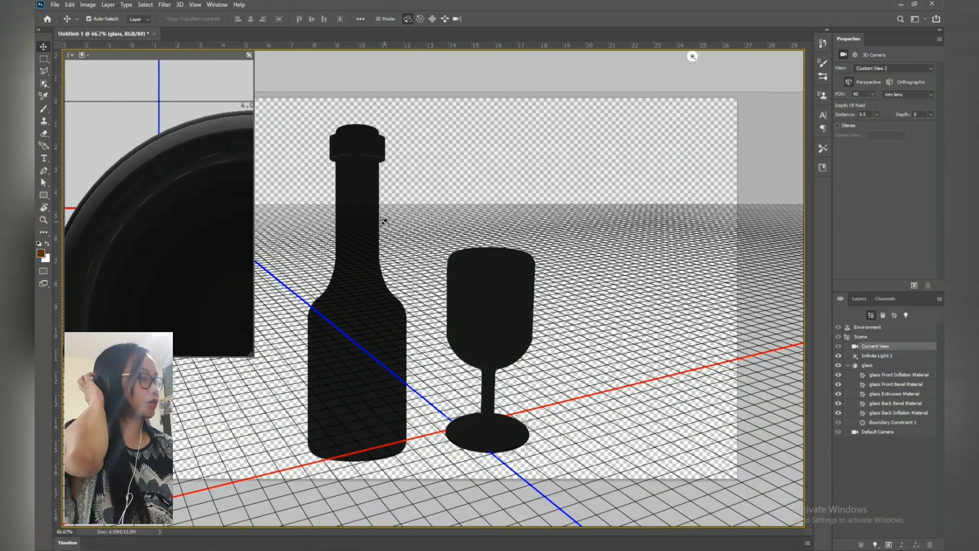
Select the glass mesh and start exporting its 3D layer with Wavefront|OBJ as the 3D file format
click(44, 60)
click(43, 47)
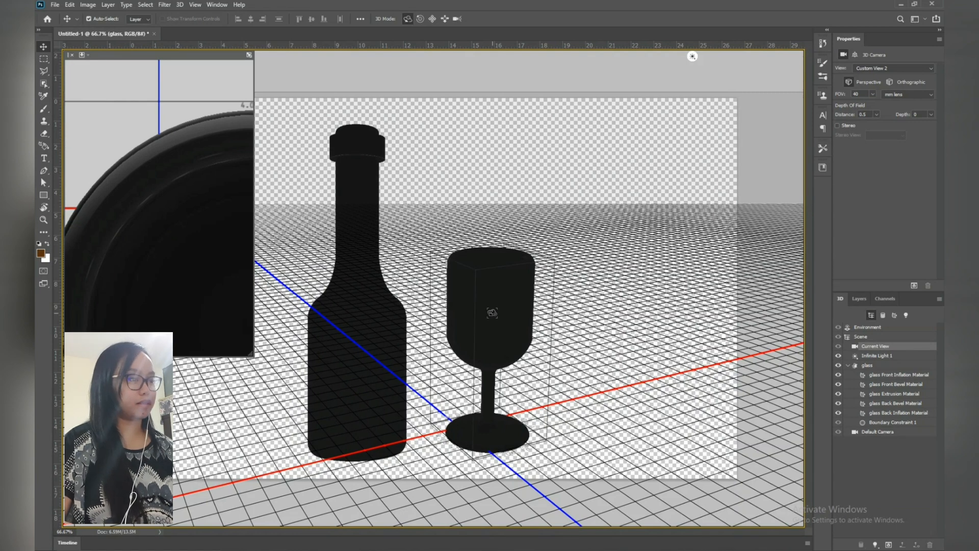
click(493, 313)
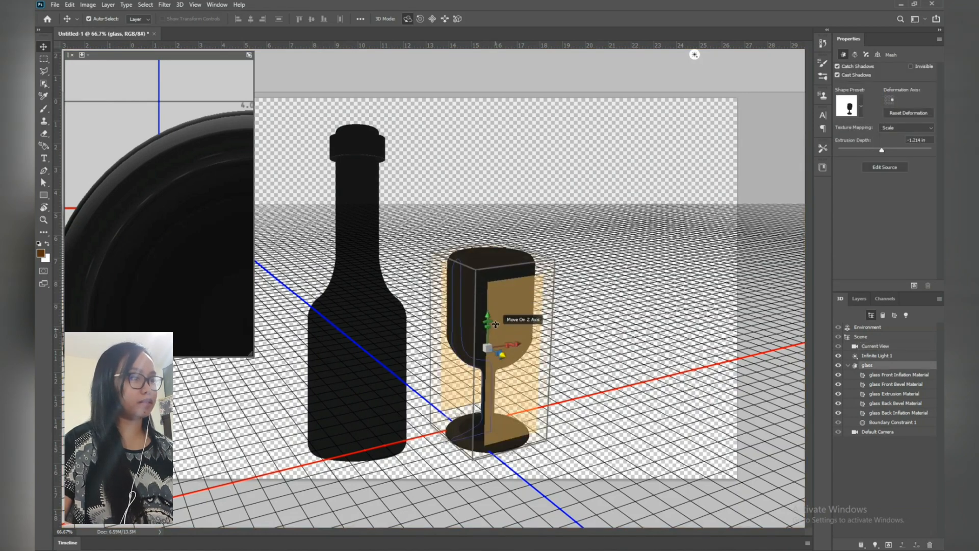
click(180, 5)
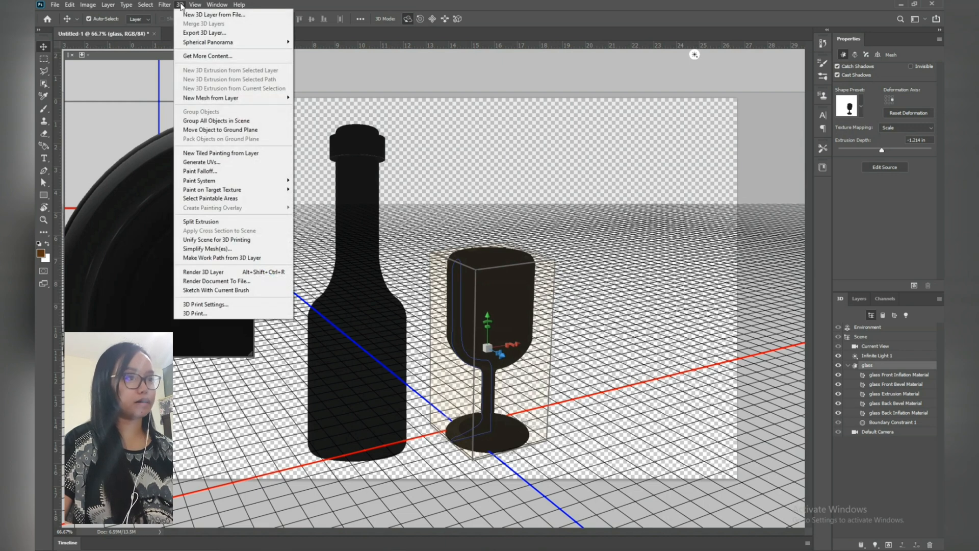
click(199, 33)
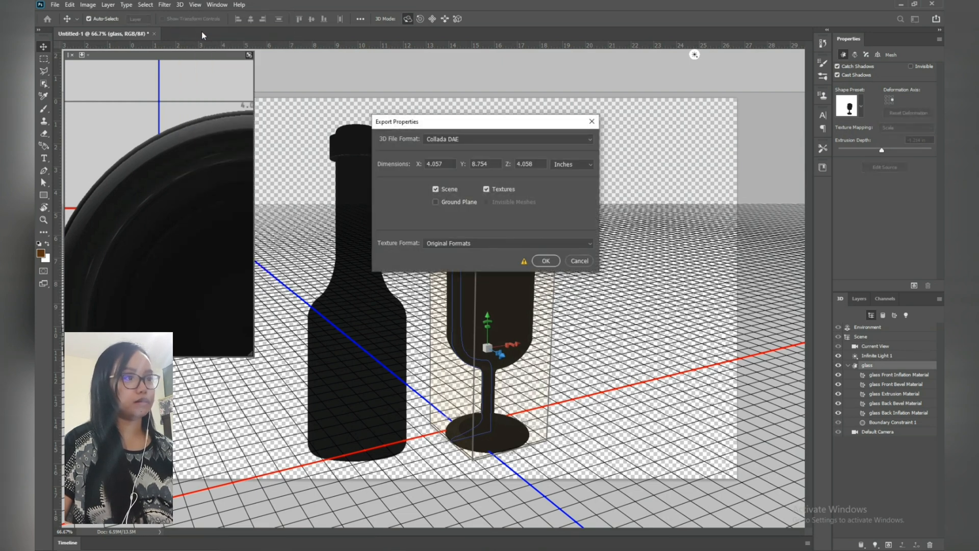
click(449, 139)
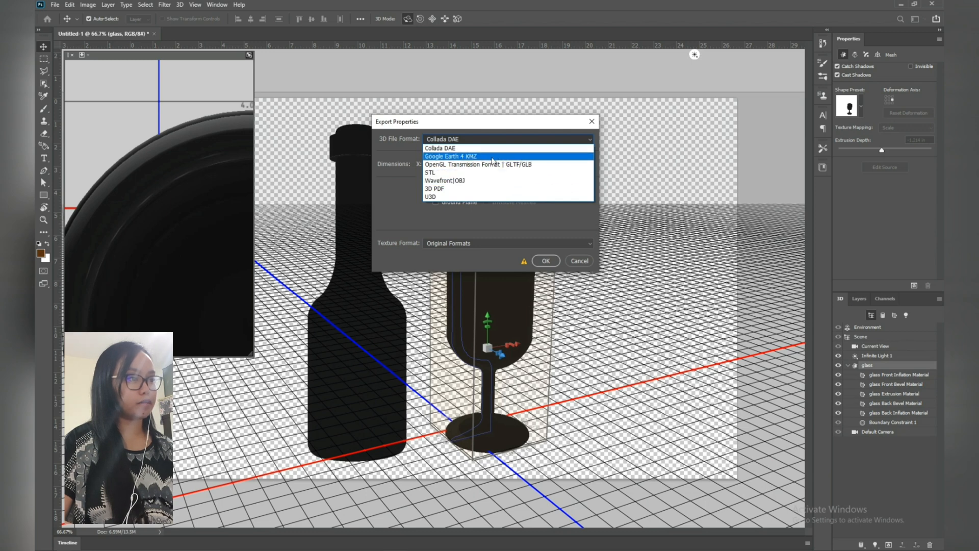
click(490, 181)
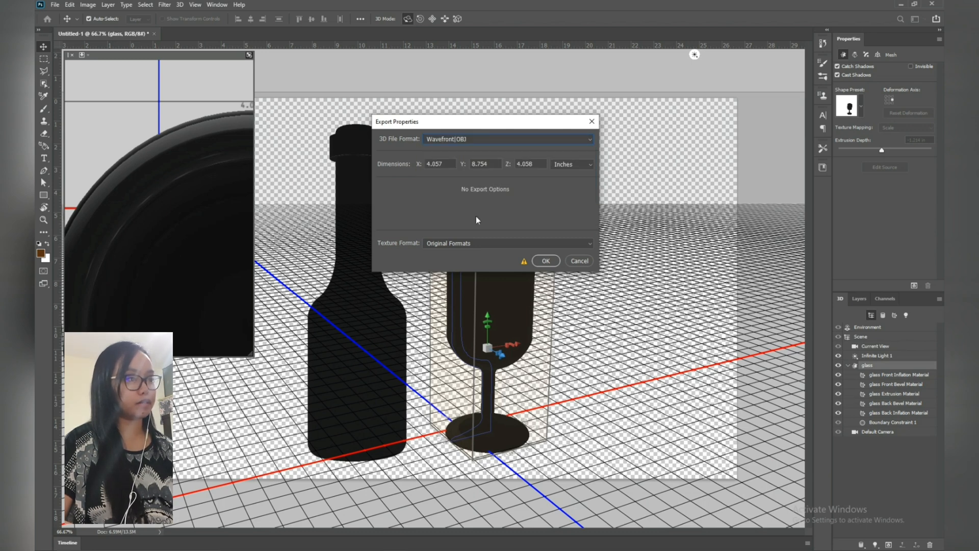
Keep the texture format at Original Formats and the dimensions in Inches, and accept the export properties
click(477, 242)
click(477, 242)
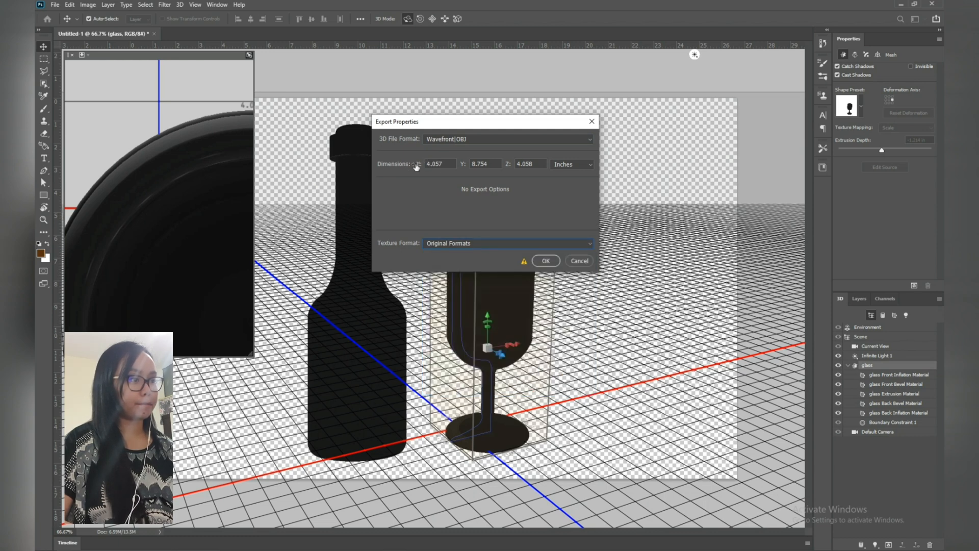
click(569, 163)
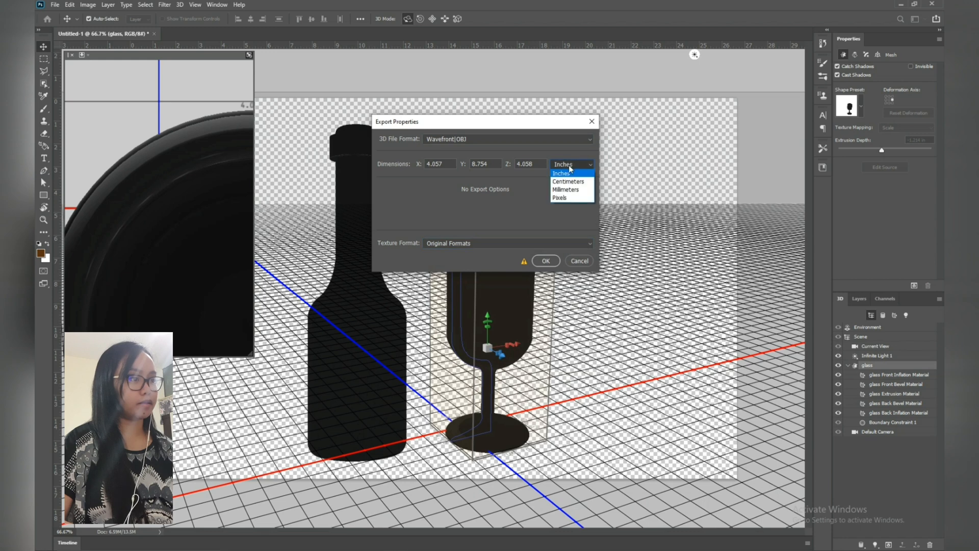
click(567, 164)
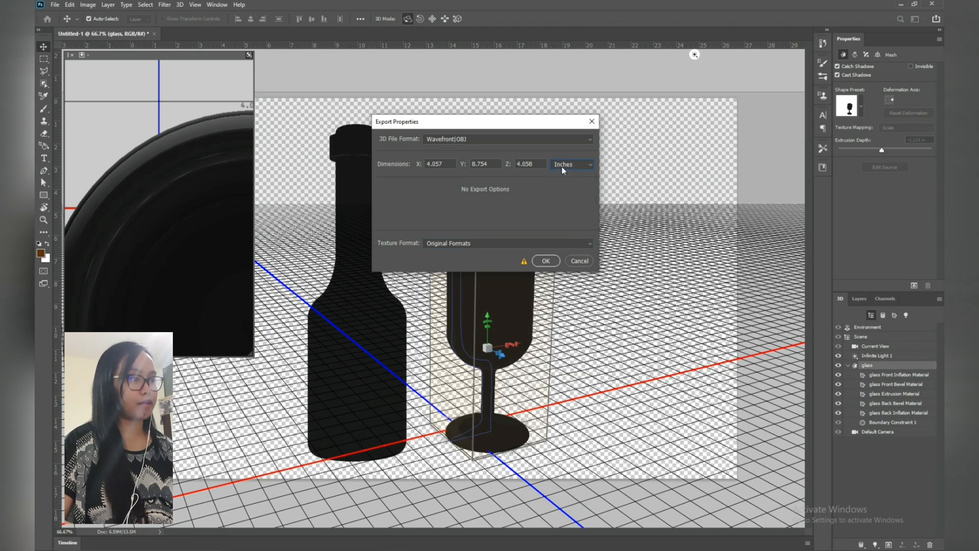
click(540, 262)
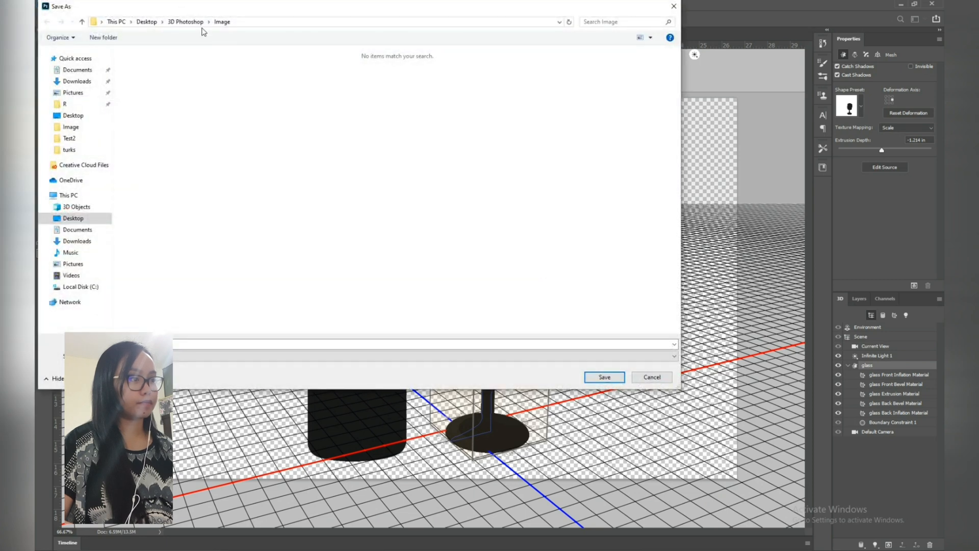
Save the exported OBJ model as "trial glass" in the Image folder of Desktop > 3D Photoshop
click(202, 342)
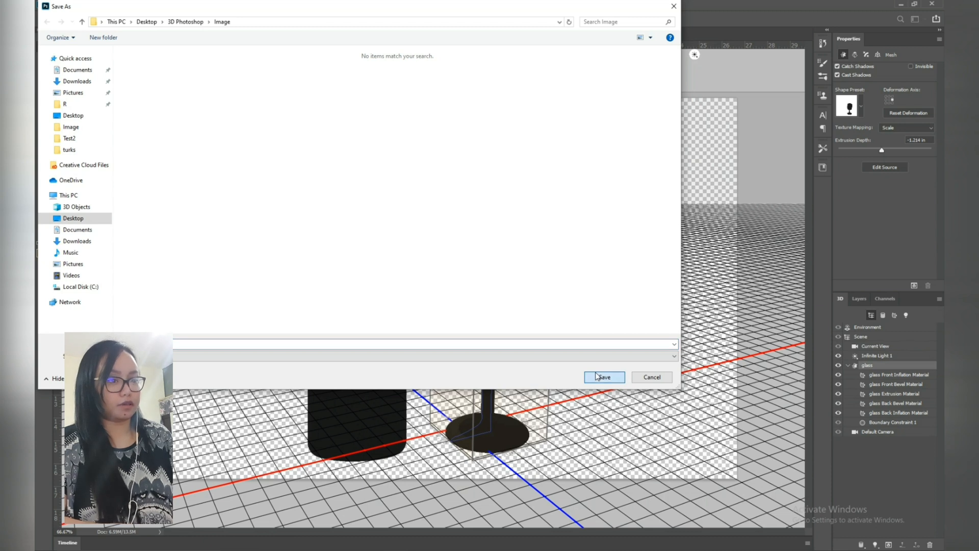
click(547, 358)
click(547, 358)
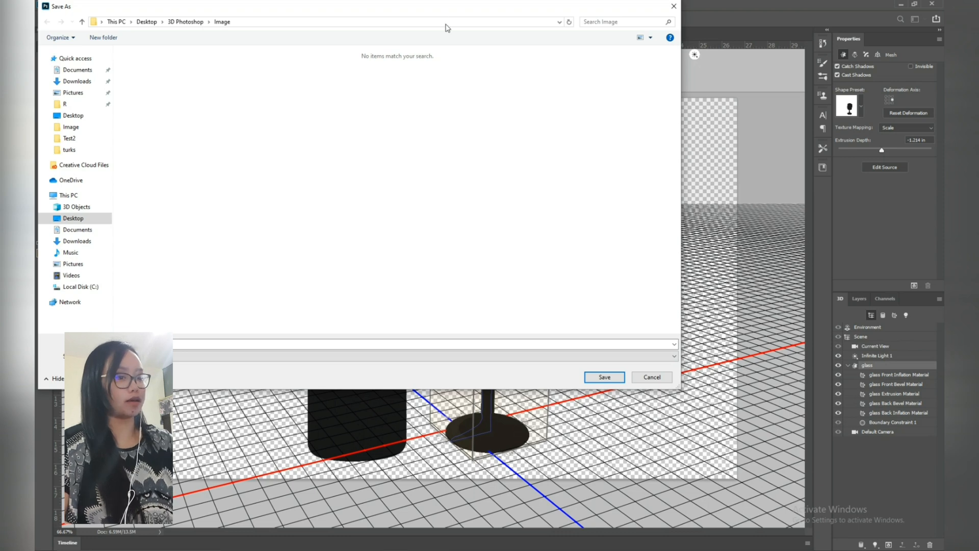
drag(439, 7, 450, 32)
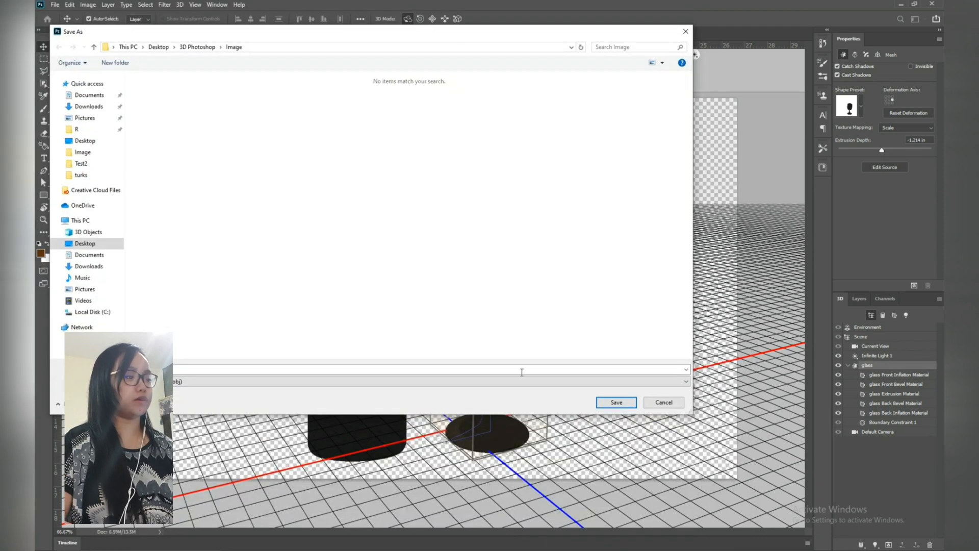
click(616, 403)
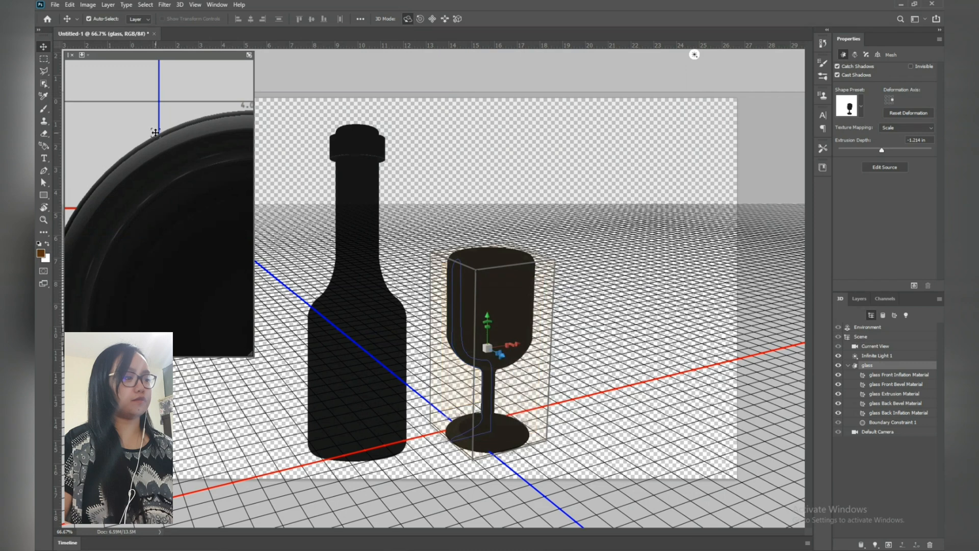
drag(191, 58, 192, 71)
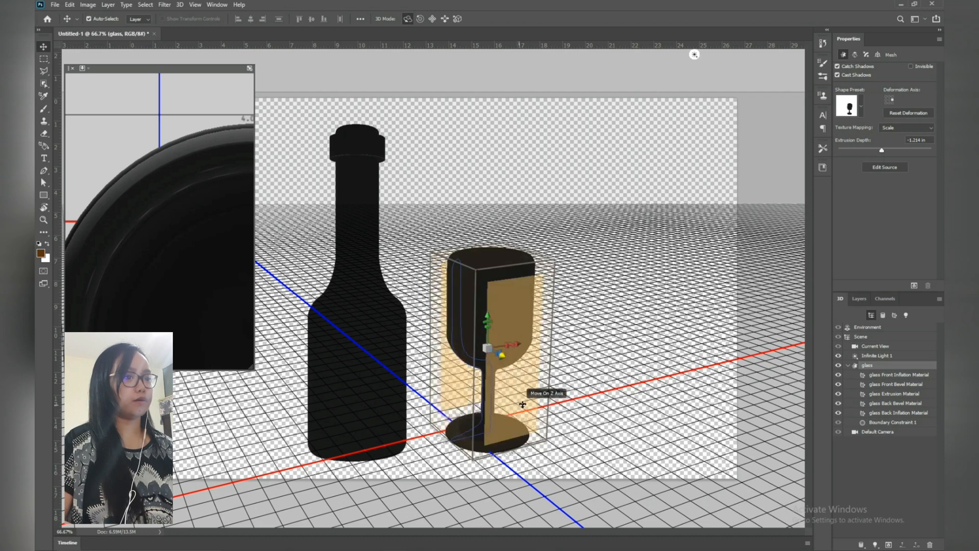
mouse_move(588, 433)
mouse_down()
mouse_move(569, 422)
mouse_move(584, 427)
mouse_up()
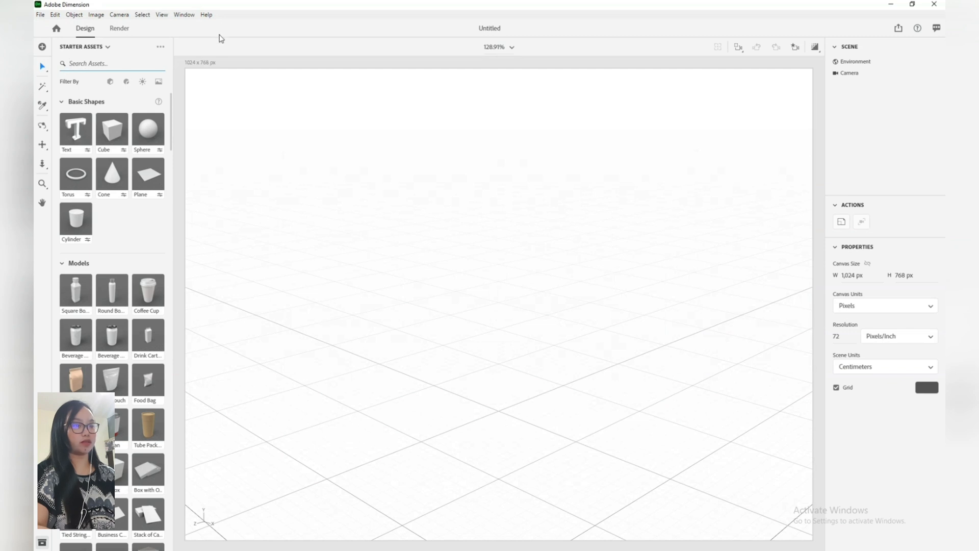
Switch to Adobe Dimension and import the 3D model "trial glass" into the untitled scene
drag(173, 109, 173, 208)
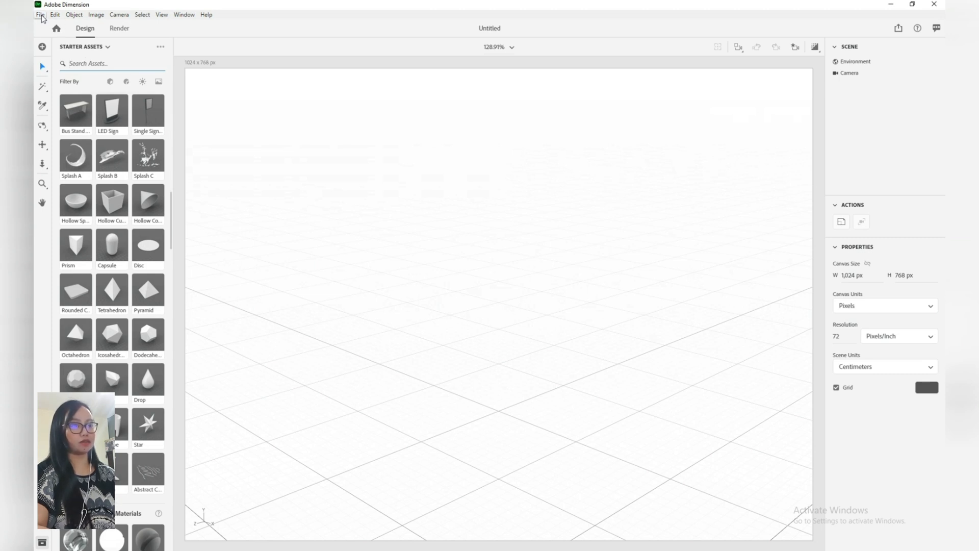
click(40, 15)
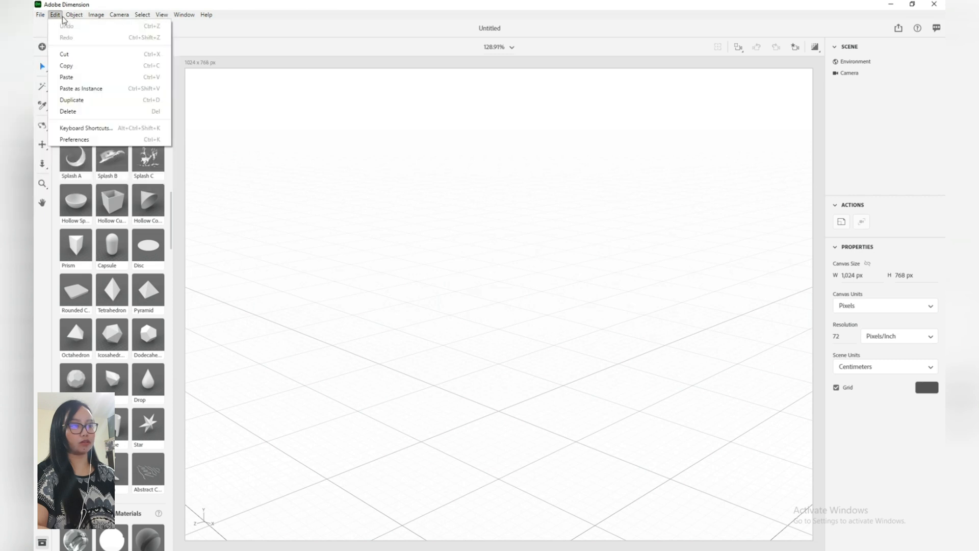
mouse_move(73, 148)
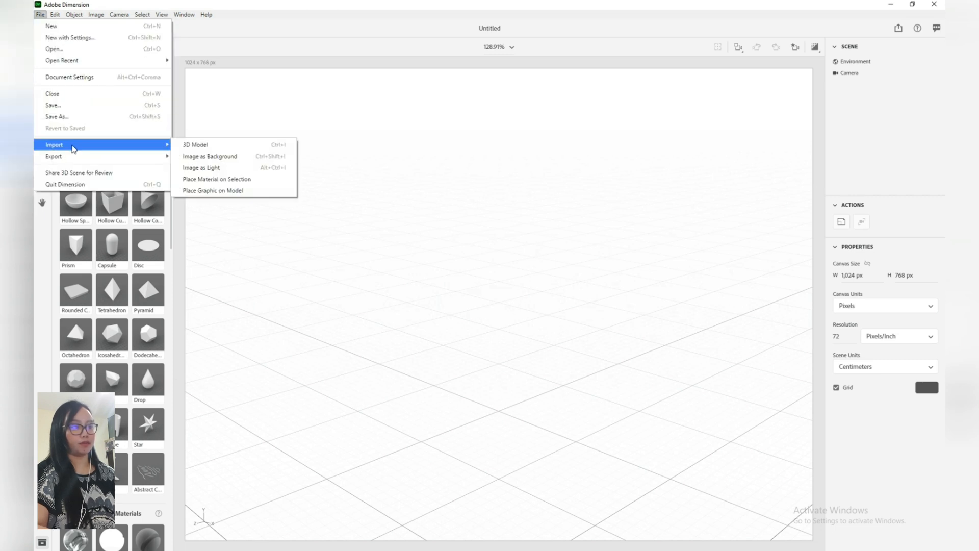
click(196, 147)
click(143, 102)
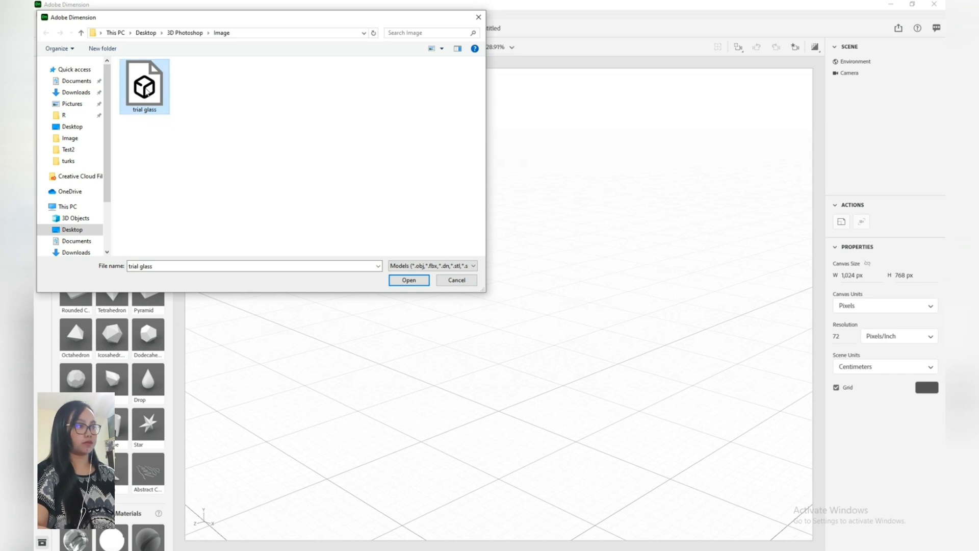
double_click(148, 93)
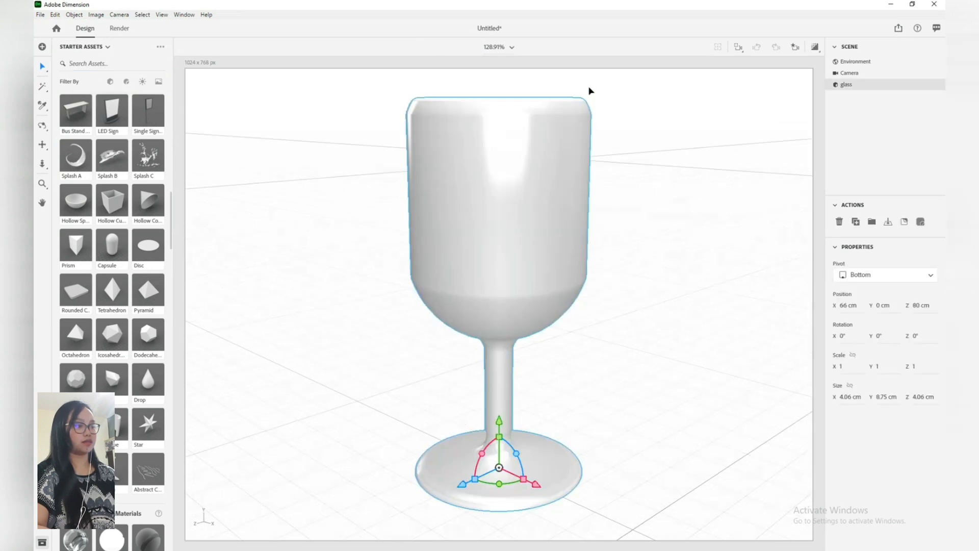
Filter the starter assets to materials only and apply the Clean Gold material to the glass
right_drag(627, 235, 723, 237)
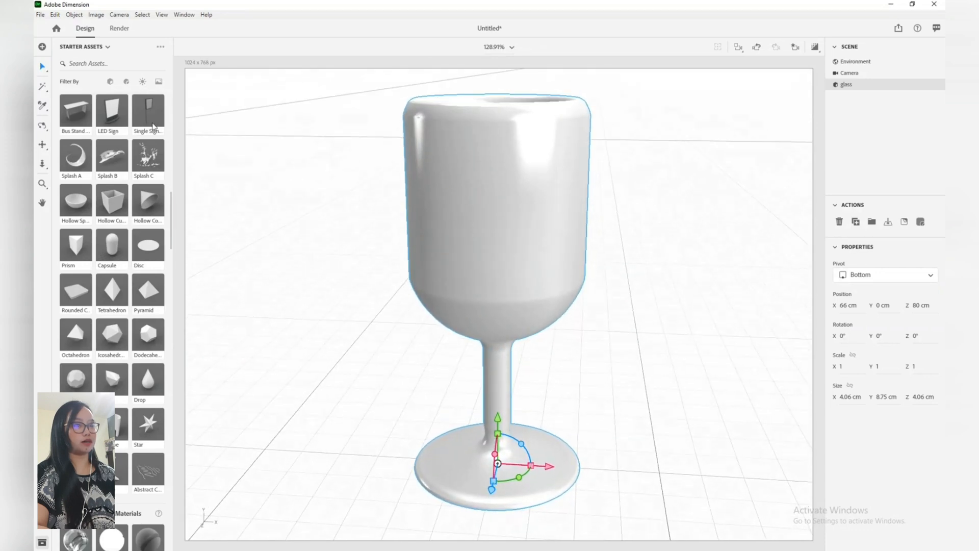
click(125, 83)
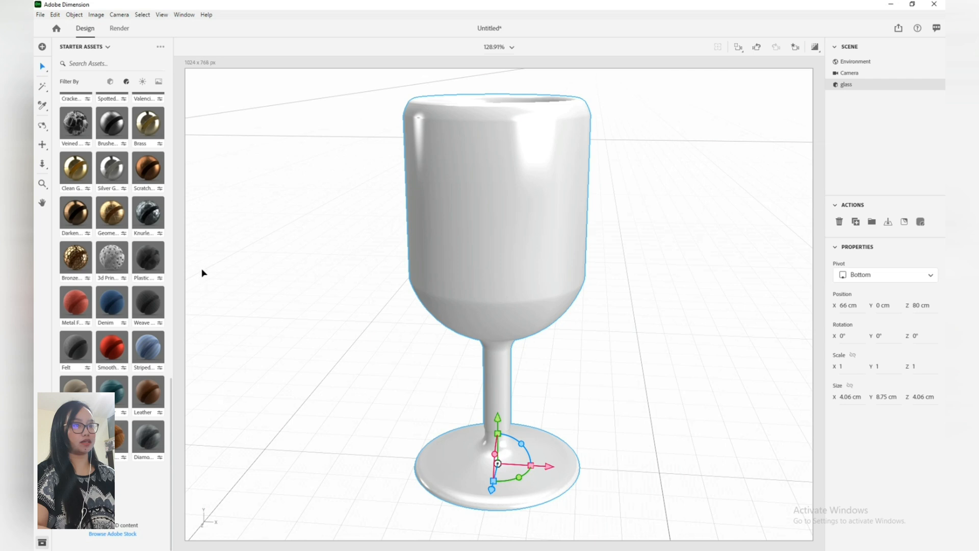
scroll(120, 220, down, 10)
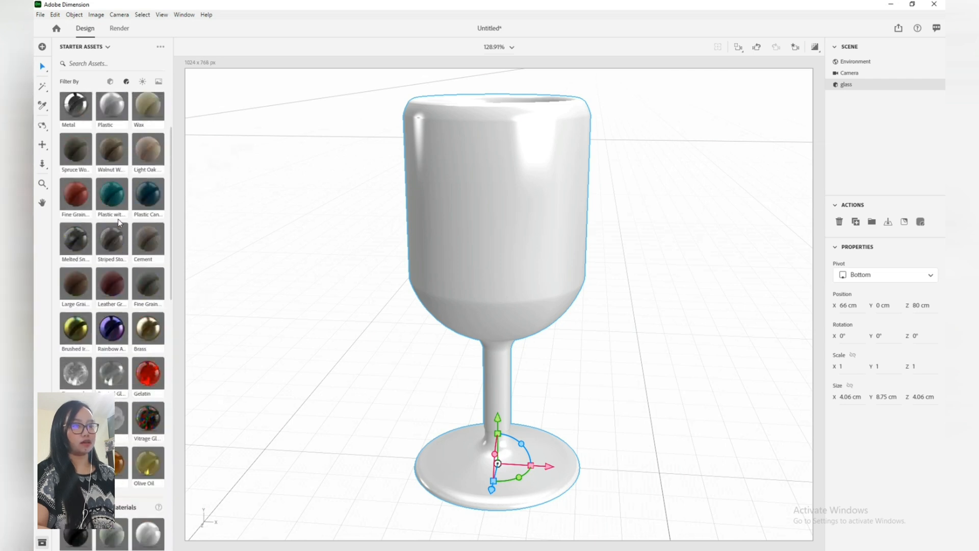
scroll(119, 224, up, 4)
scroll(120, 223, down, 9)
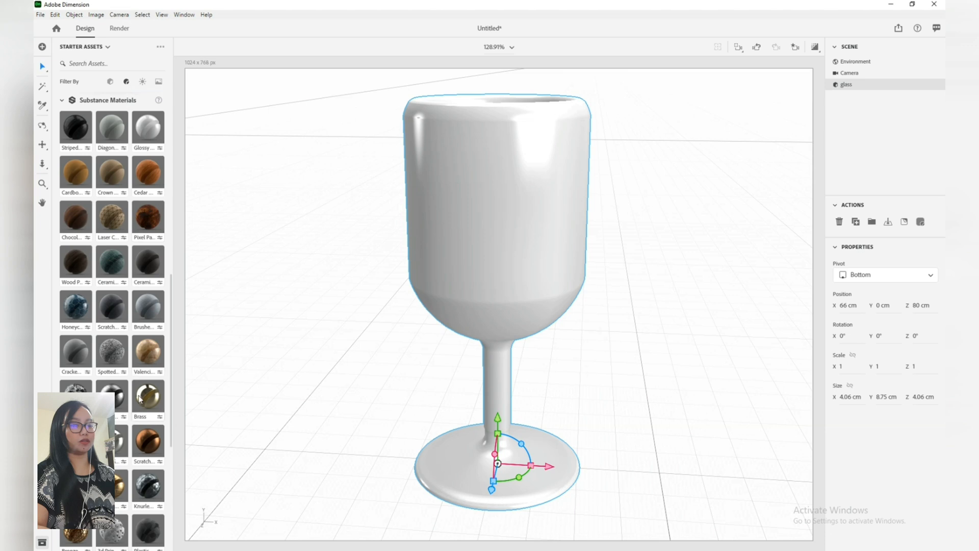
scroll(147, 419, down, 5)
scroll(147, 416, up, 5)
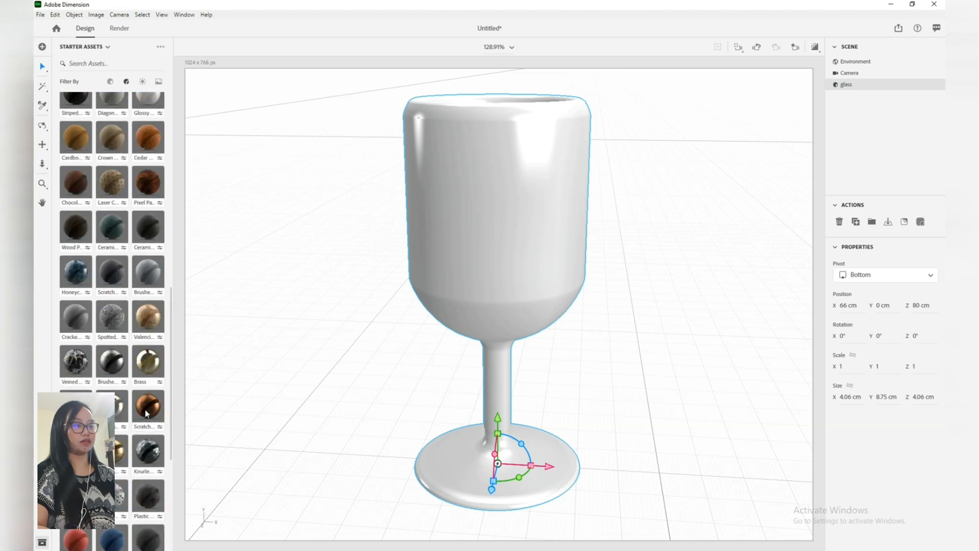
drag(147, 413, 460, 268)
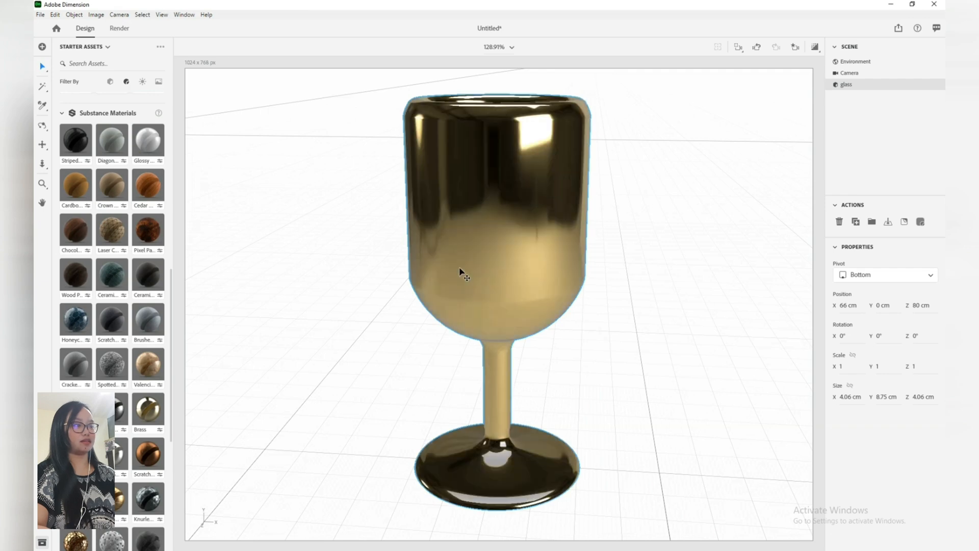
Try the Valencia Marble, Leather, Polyester and Brass materials on the glass one after another
drag(338, 404, 262, 402)
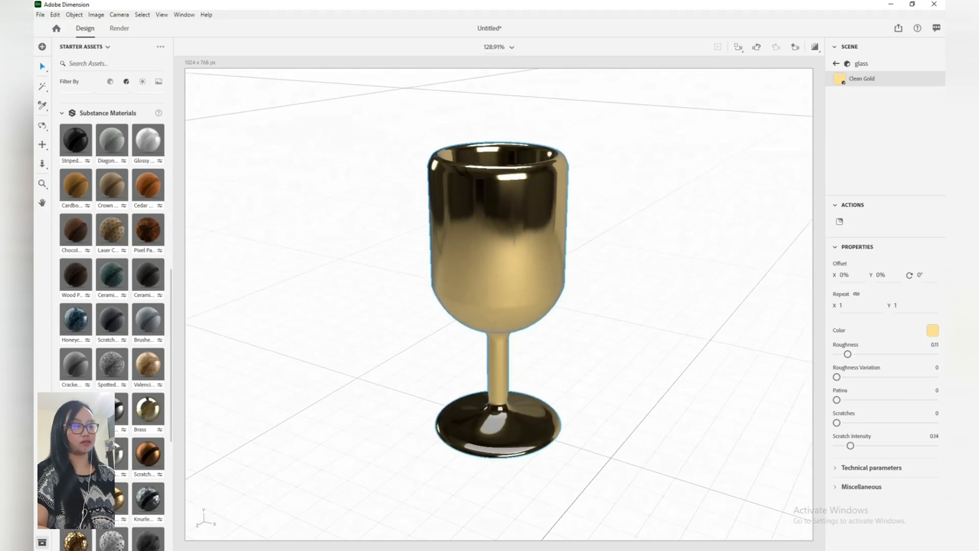
scroll(158, 254, down, 4)
drag(158, 180, 490, 239)
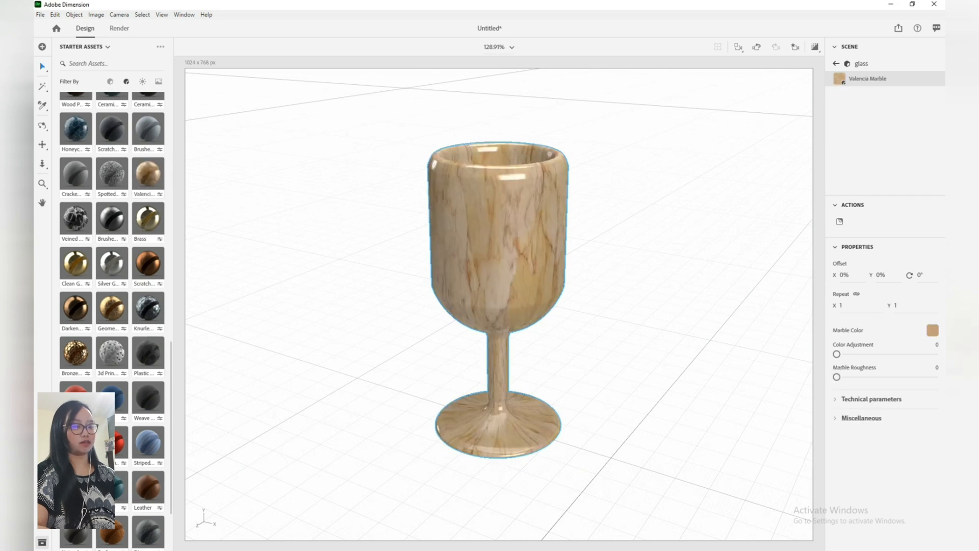
drag(154, 486, 492, 247)
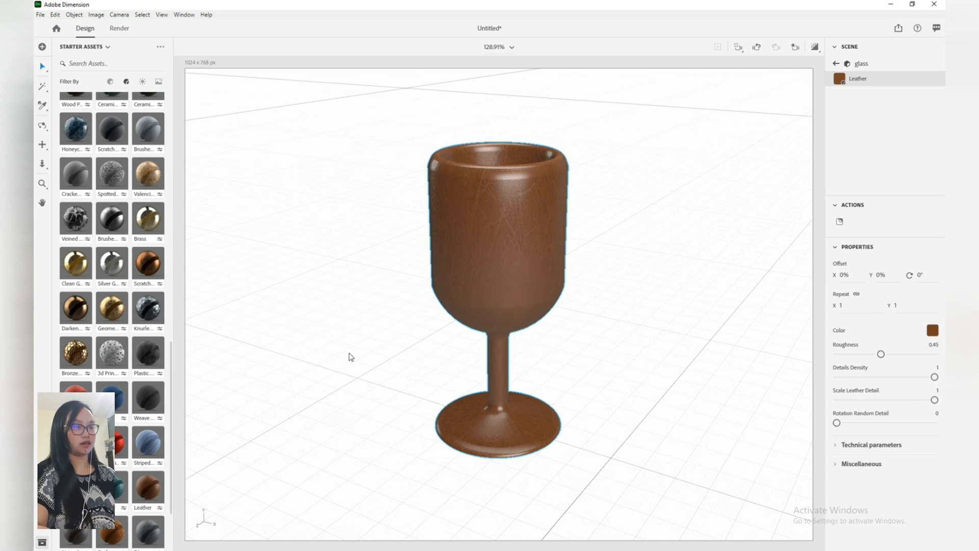
scroll(132, 407, up, 7)
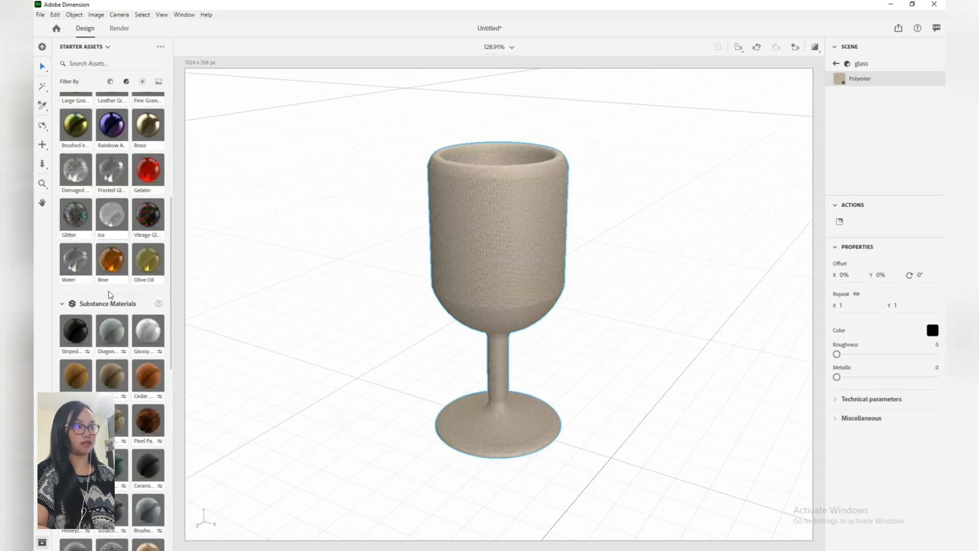
drag(156, 129, 500, 252)
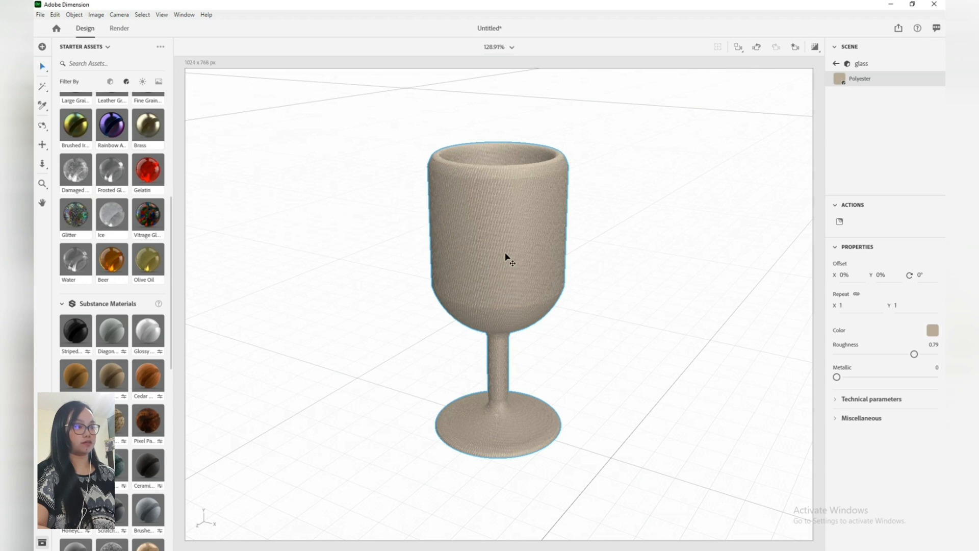
Apply the brushed iridescent material to the glass and move it freehand to about X 62.7 cm, Z 77.5 cm
mouse_move(70, 129)
mouse_down()
mouse_move(531, 255)
mouse_move(490, 238)
mouse_up()
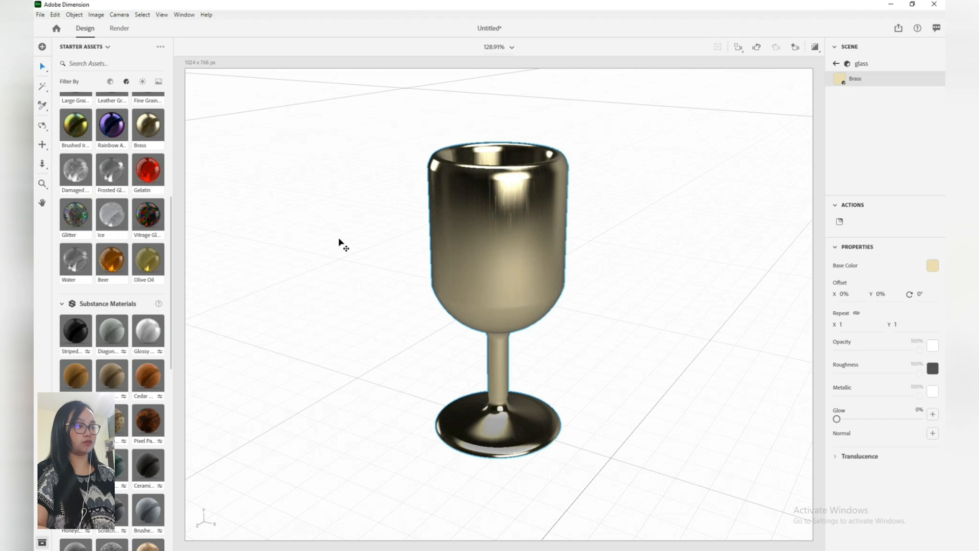
click(511, 247)
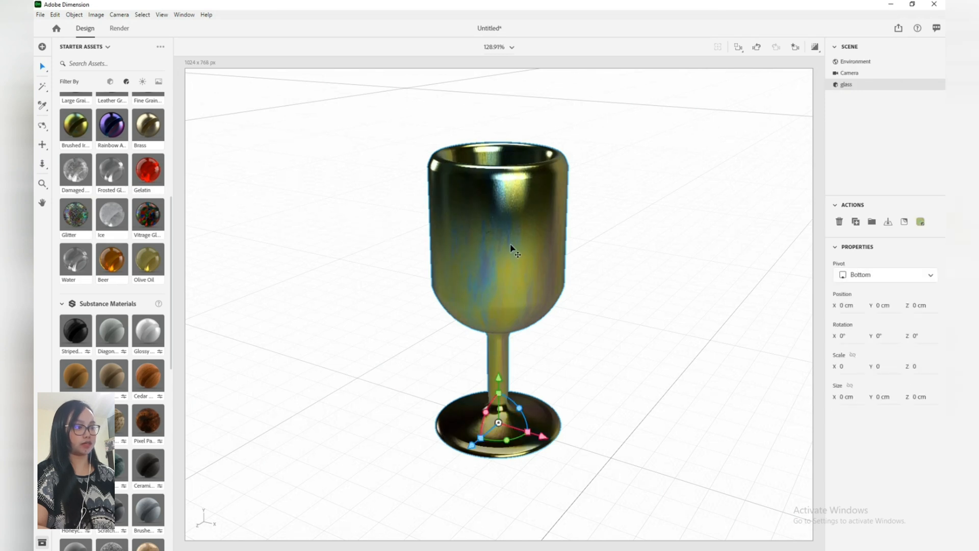
drag(533, 443, 399, 380)
drag(465, 379, 503, 394)
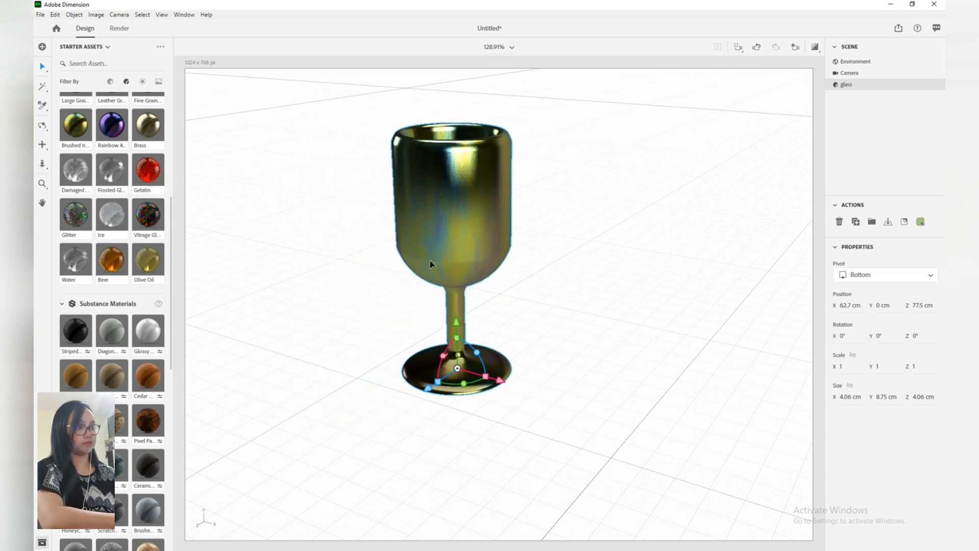
Delete the glass model from the scene
click(544, 245)
click(475, 246)
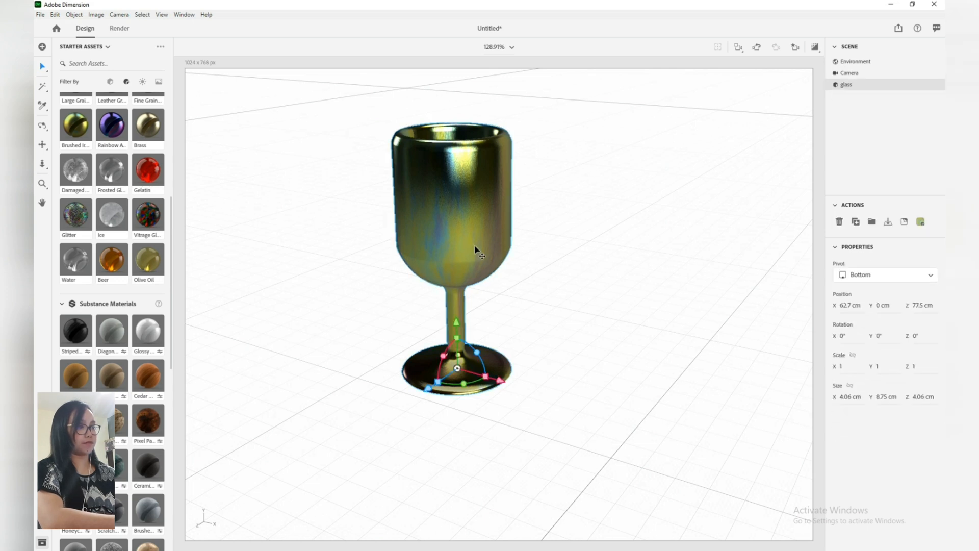
drag(453, 238, 453, 237)
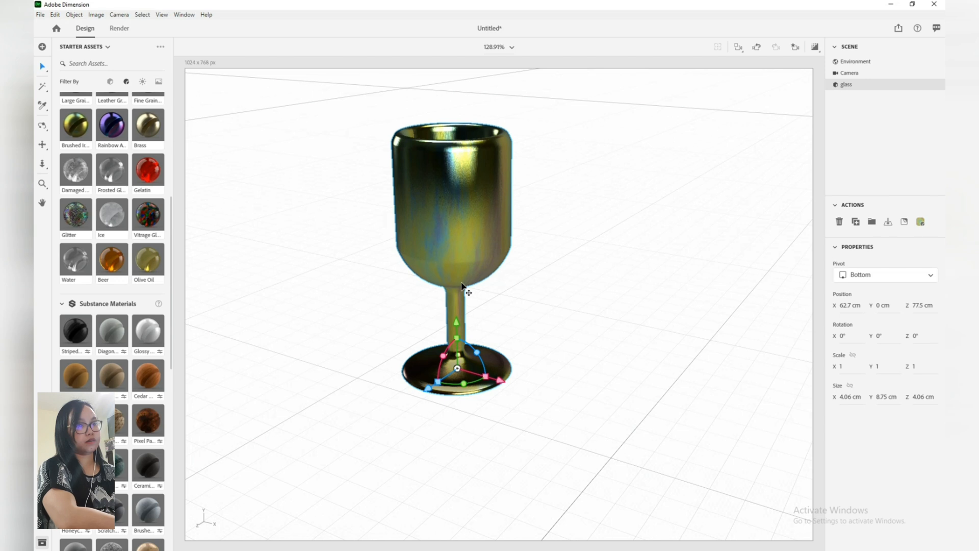
key(Delete)
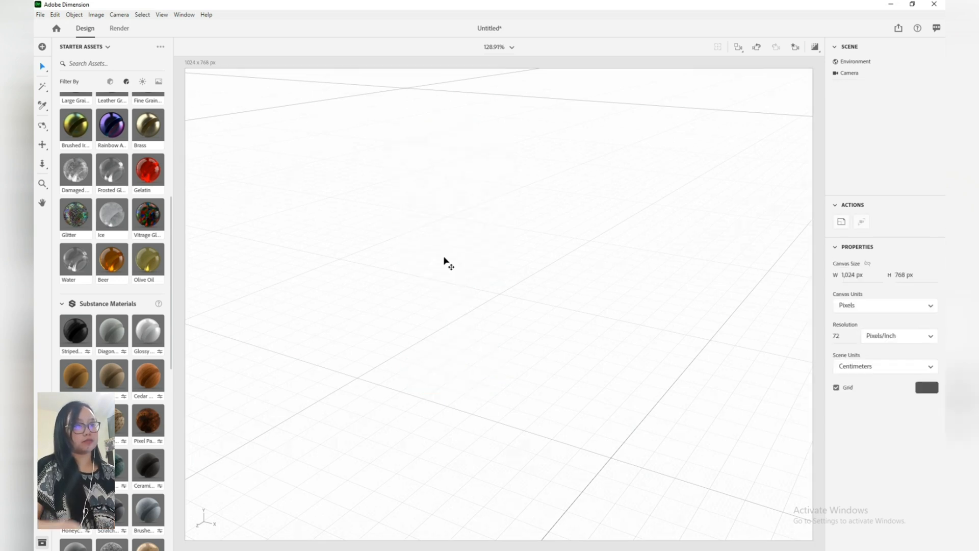
click(388, 252)
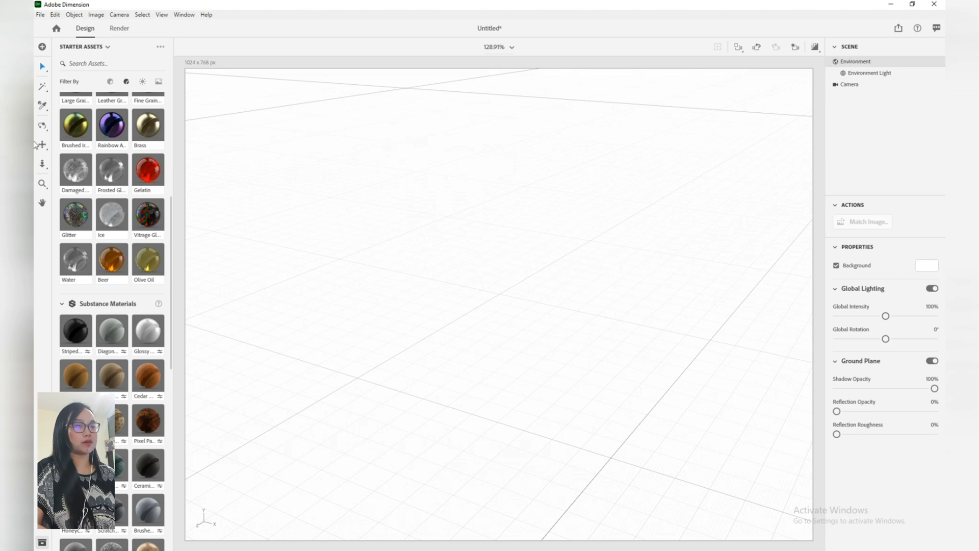
Filter the starter assets to models and place the Gift Bag in the scene at about X 54.5 cm, Z 71.1 cm
click(110, 82)
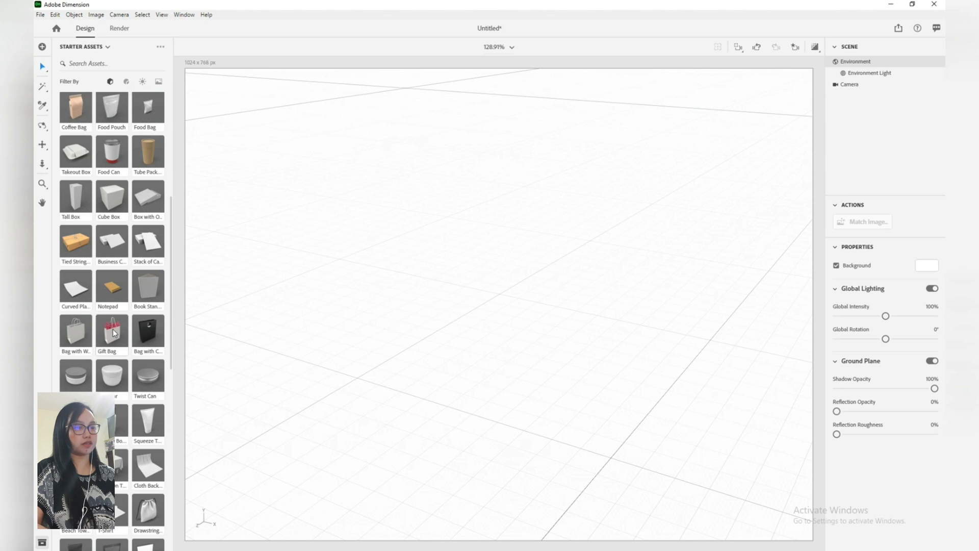
scroll(117, 240, up, 6)
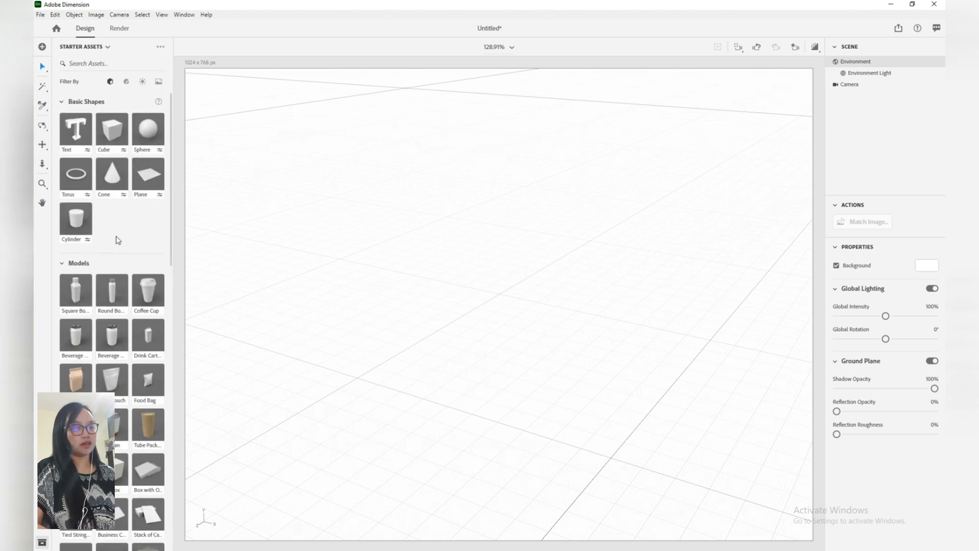
scroll(117, 240, down, 4)
scroll(119, 233, down, 6)
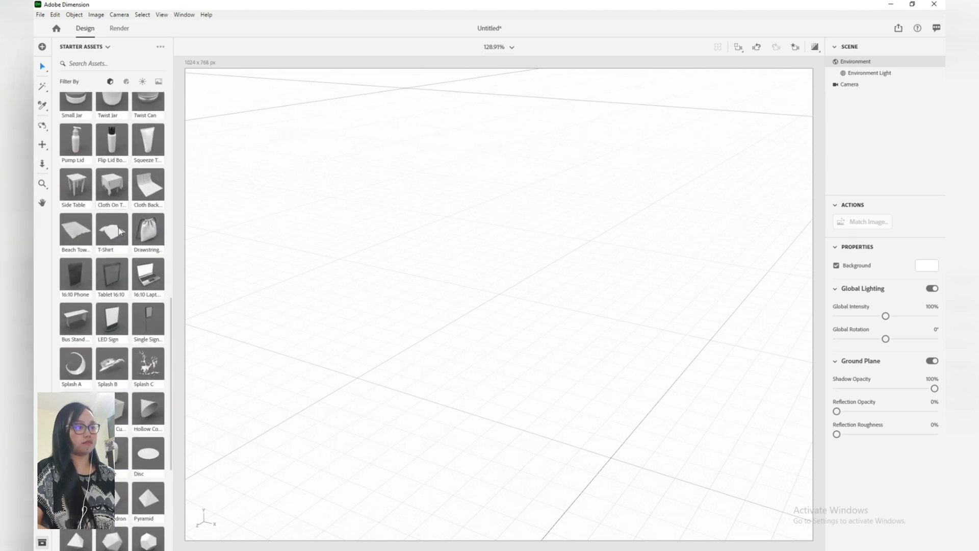
drag(113, 134, 411, 280)
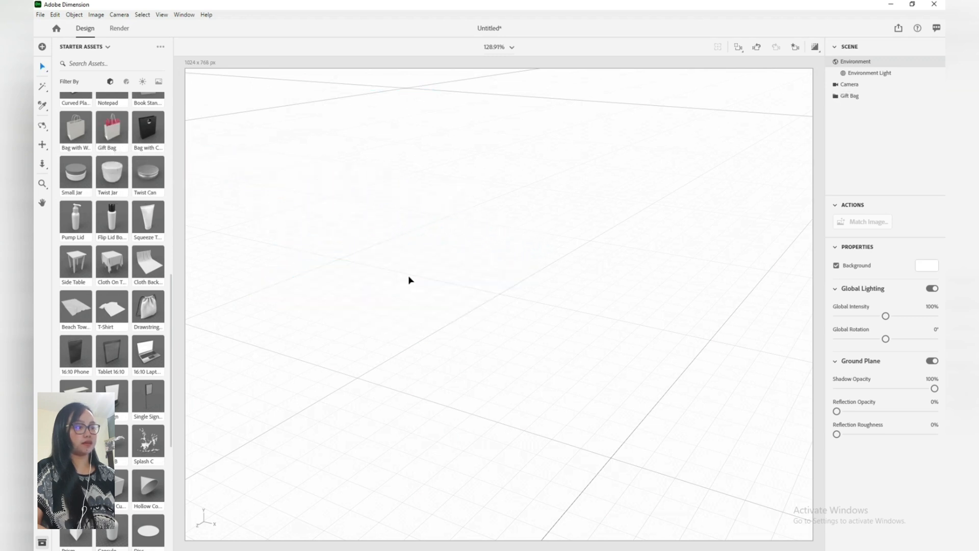
scroll(443, 282, down, 2)
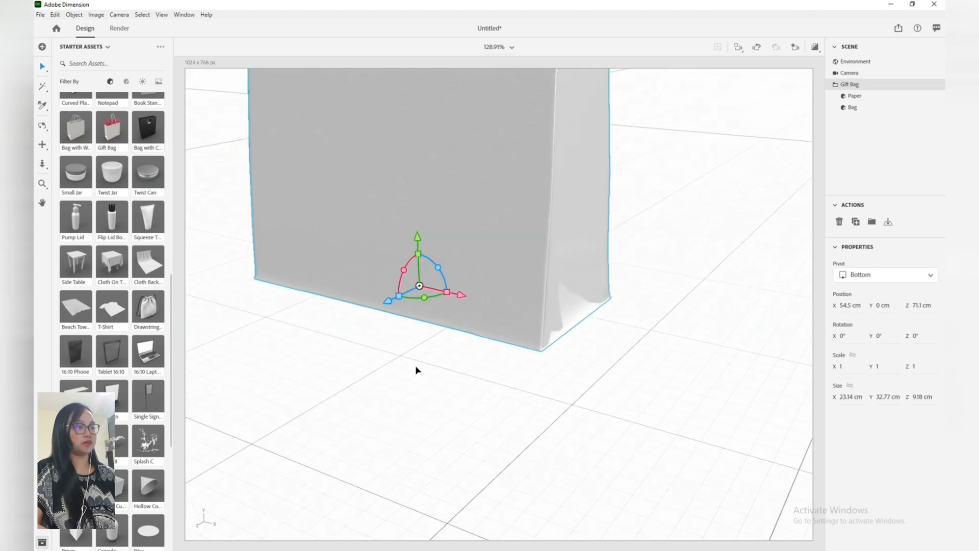
scroll(420, 348, down, 1)
scroll(422, 323, down, 2)
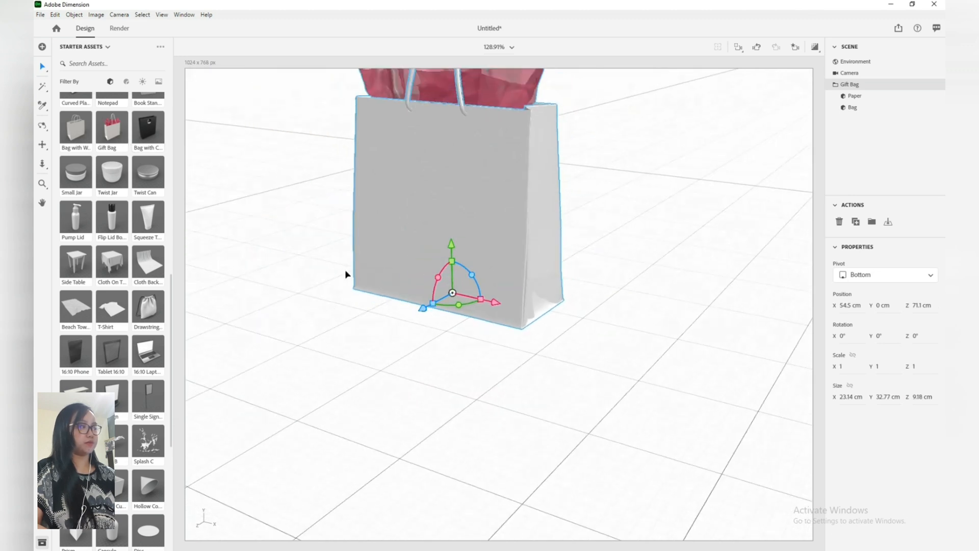
click(301, 150)
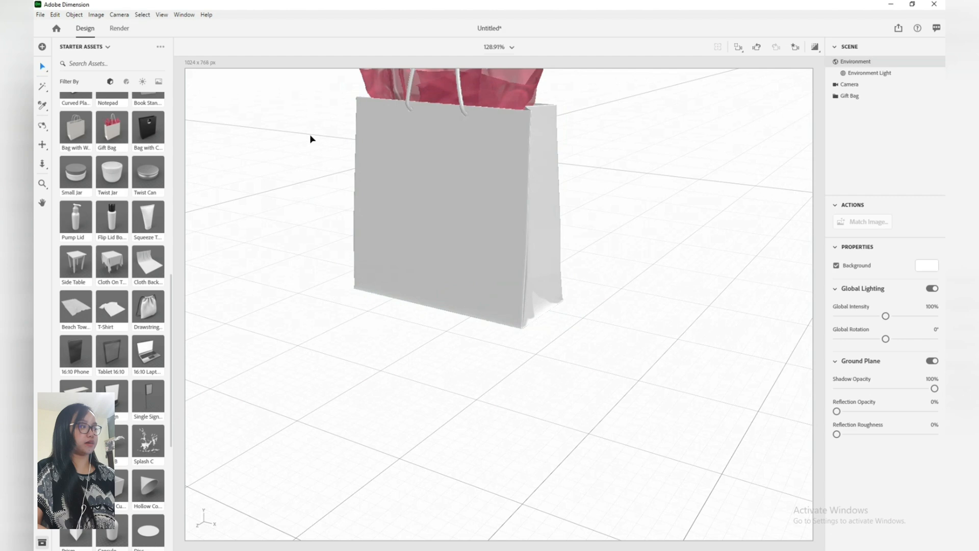
mouse_move(620, 142)
right_down()
mouse_move(622, 64)
mouse_move(607, 131)
right_up()
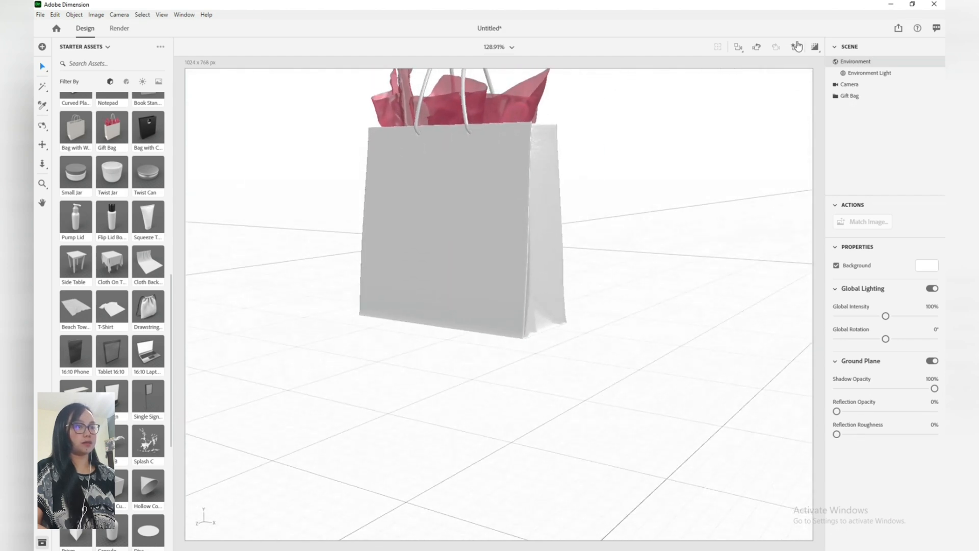
right_drag(675, 146, 738, 112)
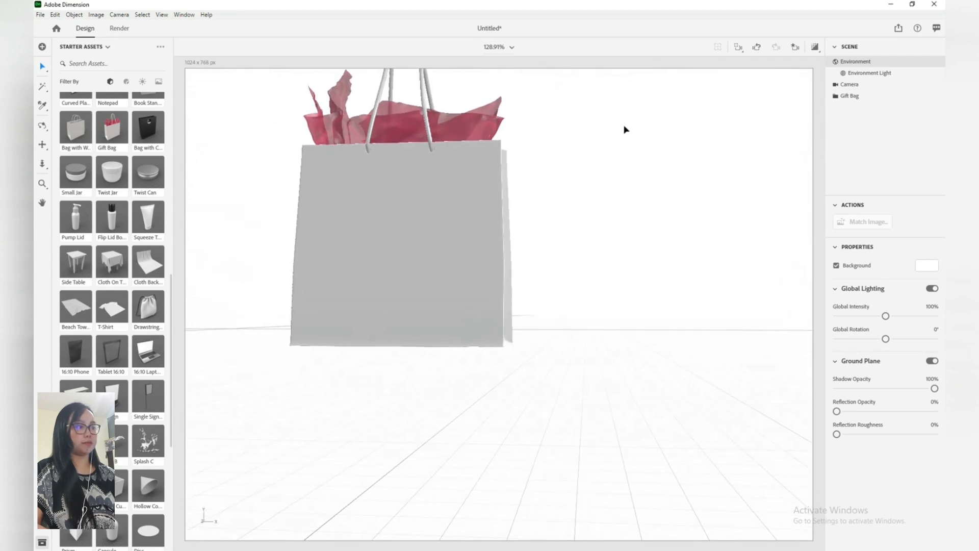
right_drag(627, 129, 586, 151)
Place the Pump Lid and Squeeze Tube models beside the gift bag, discarding a trial Flip Lid Bottle
drag(85, 222, 591, 347)
drag(114, 222, 675, 354)
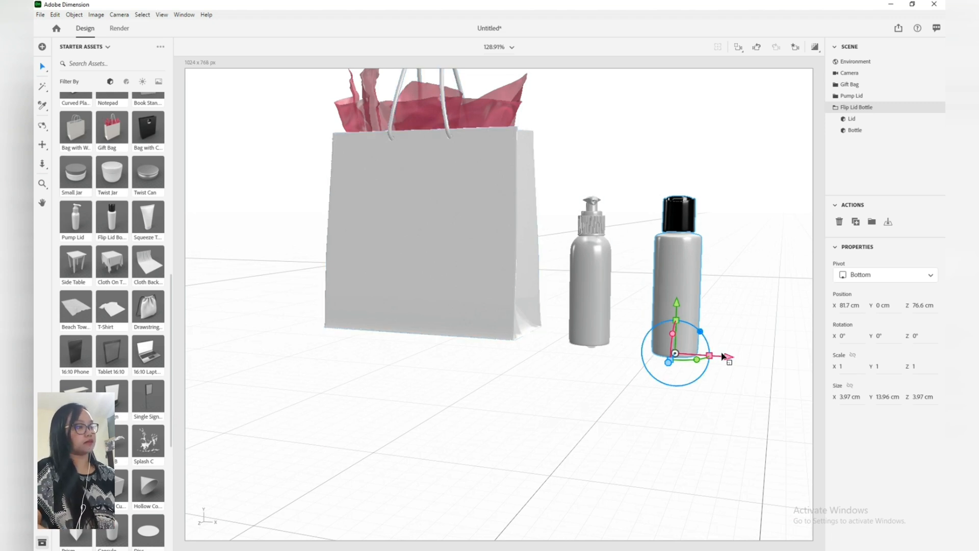
key(Delete)
drag(150, 219, 668, 356)
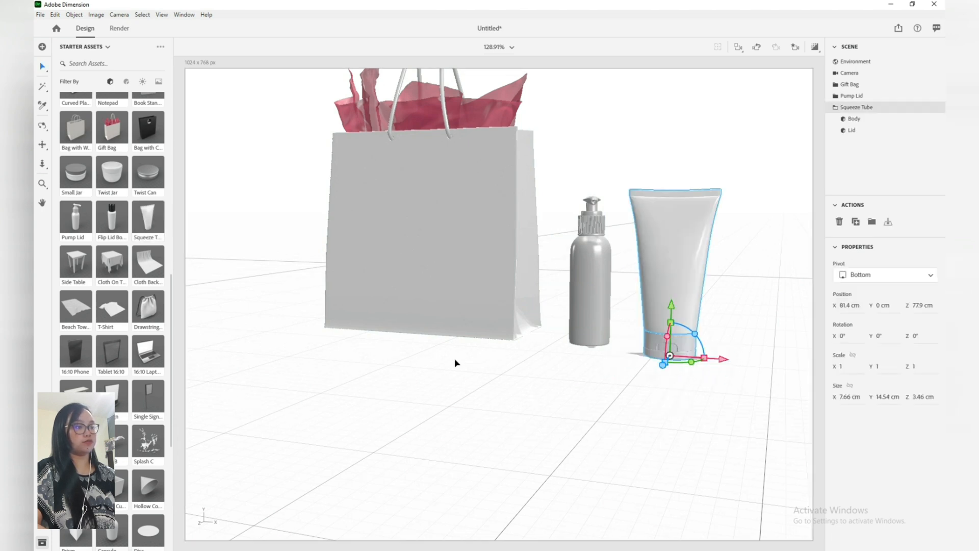
Move the gift bag freehand along the ground to about Z 69.2 cm
click(431, 319)
mouse_move(407, 334)
mouse_down()
mouse_move(342, 372)
mouse_move(393, 328)
mouse_move(456, 316)
mouse_move(419, 342)
mouse_up()
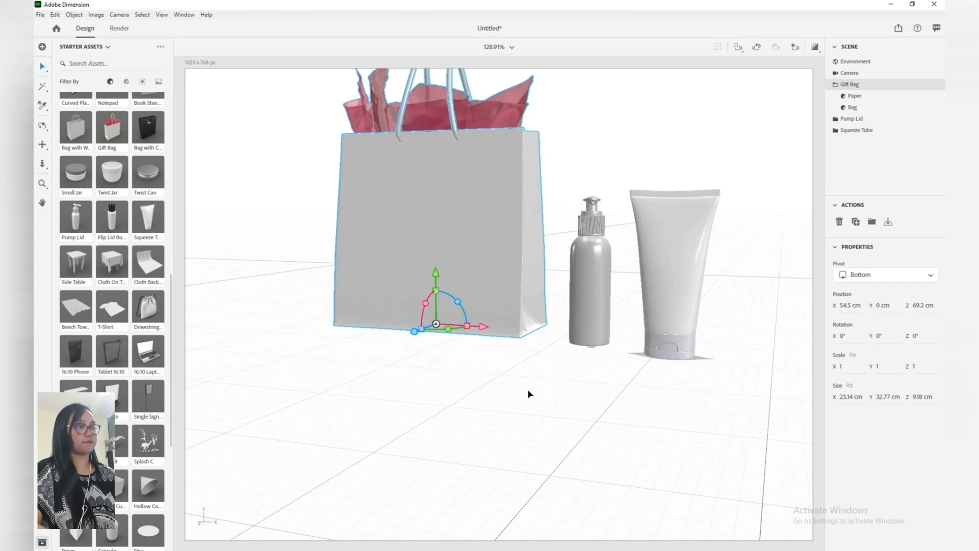
click(563, 383)
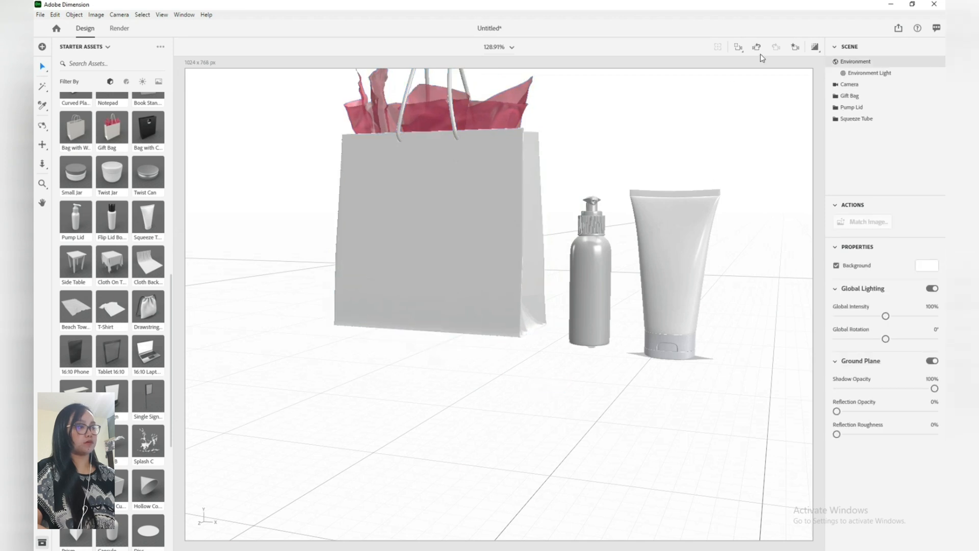
Move the squeeze tube freehand along the ground to about X 79.5 cm, Z 83.9 cm
drag(757, 48, 752, 73)
mouse_move(713, 192)
mouse_down()
mouse_move(712, 174)
mouse_move(694, 189)
mouse_up()
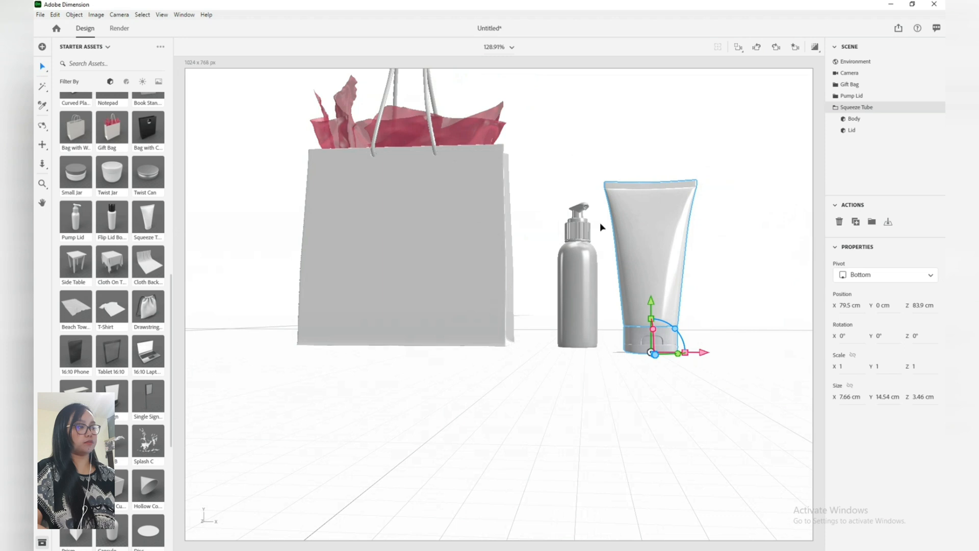
click(709, 350)
click(653, 317)
Move the pump bottle closer to the gift bag, to about X 71.5 cm, Z 74.4 cm
click(588, 311)
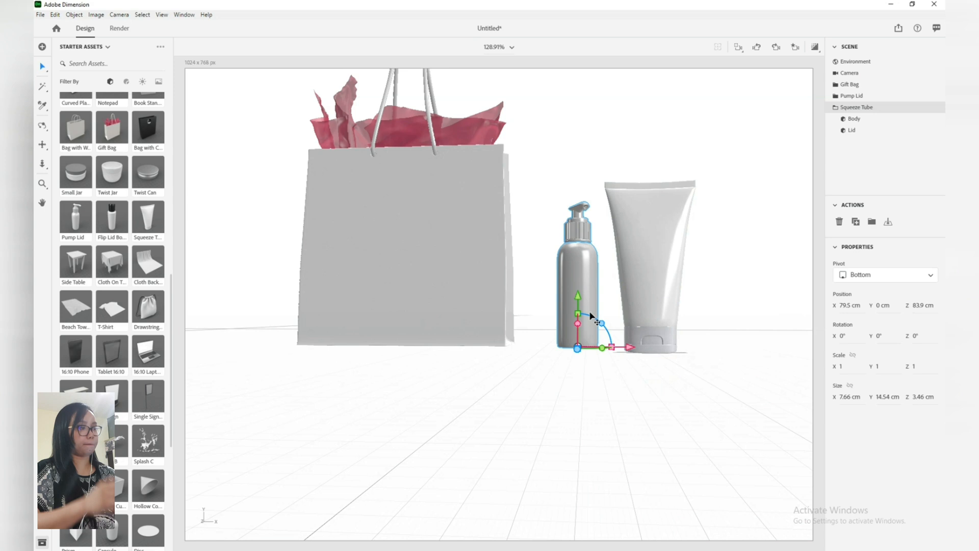
click(612, 351)
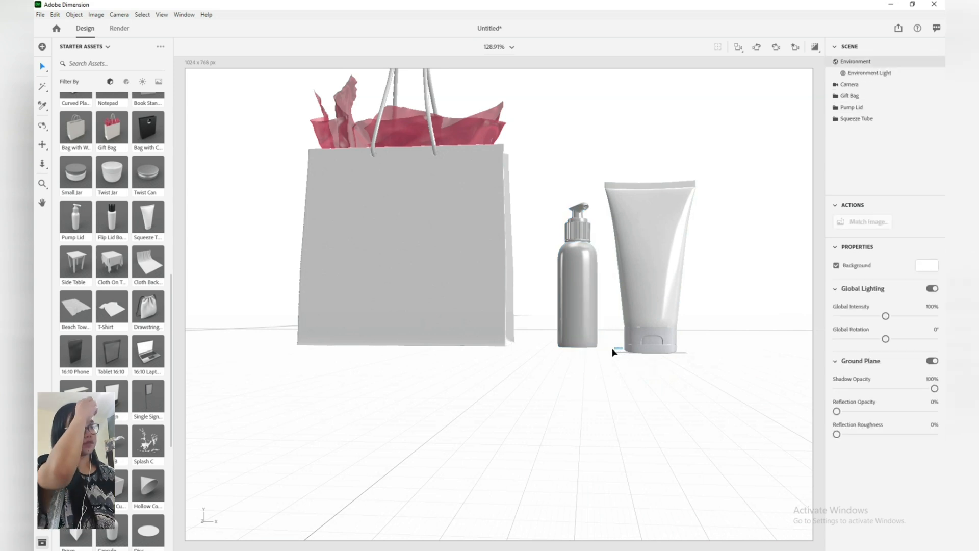
click(570, 336)
drag(626, 353, 606, 350)
click(695, 353)
click(662, 331)
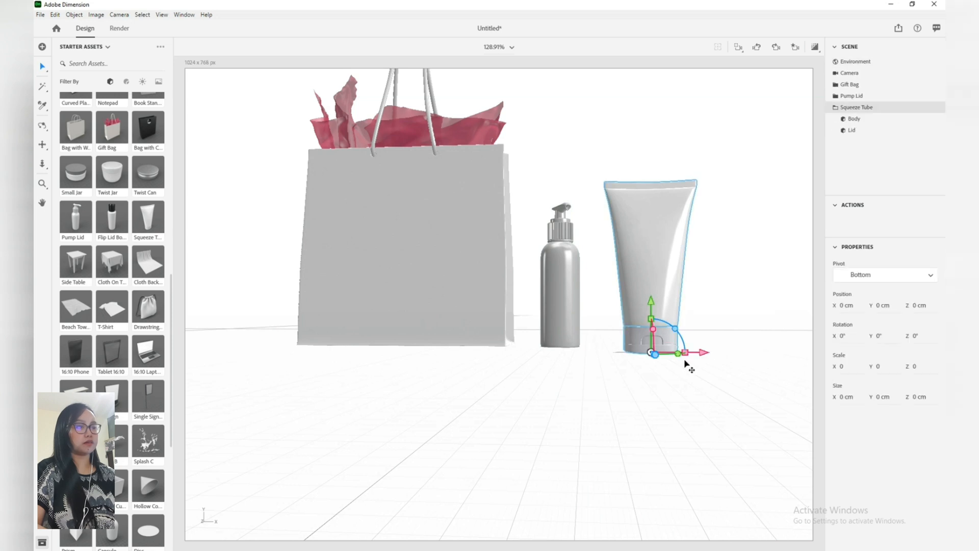
Filter the starter assets to materials and apply Cedar Wood to the gift bag after trying the cardboard material
click(126, 82)
drag(82, 172, 408, 241)
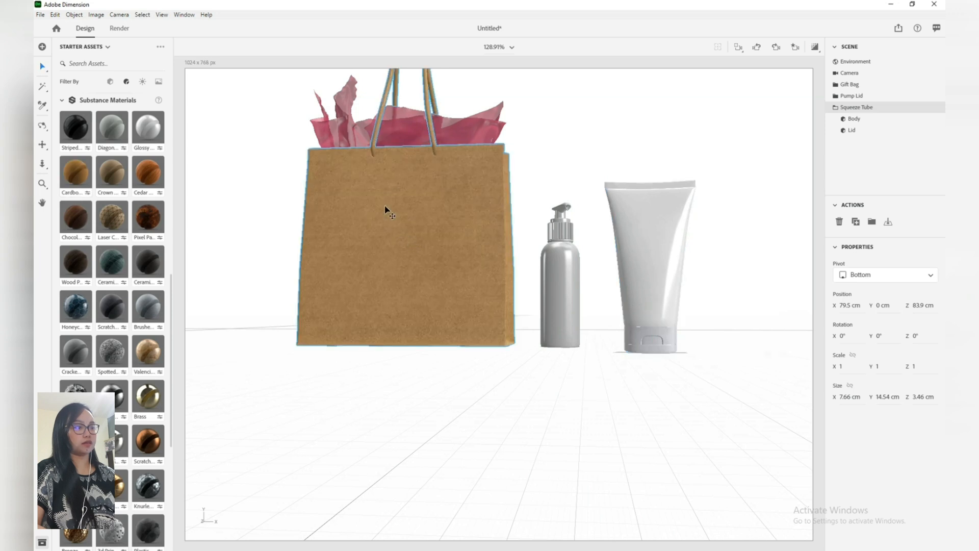
drag(159, 178, 399, 296)
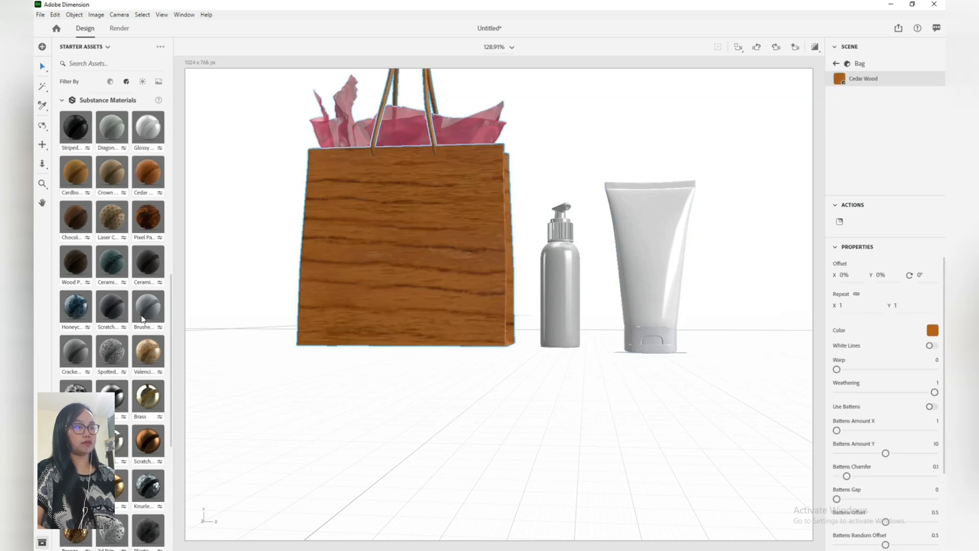
Apply the Brass material to the whole pump bottle, body and lid
scroll(110, 337, up, 4)
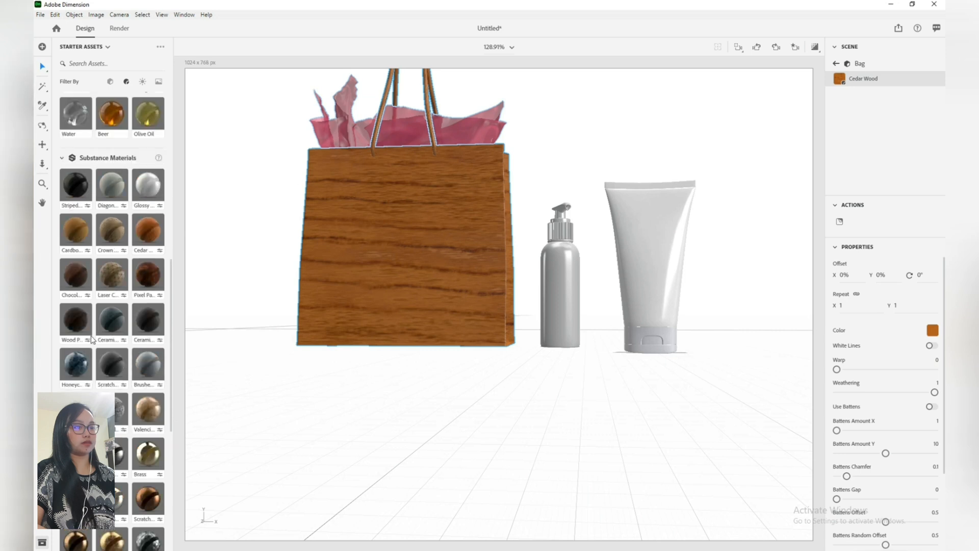
click(576, 285)
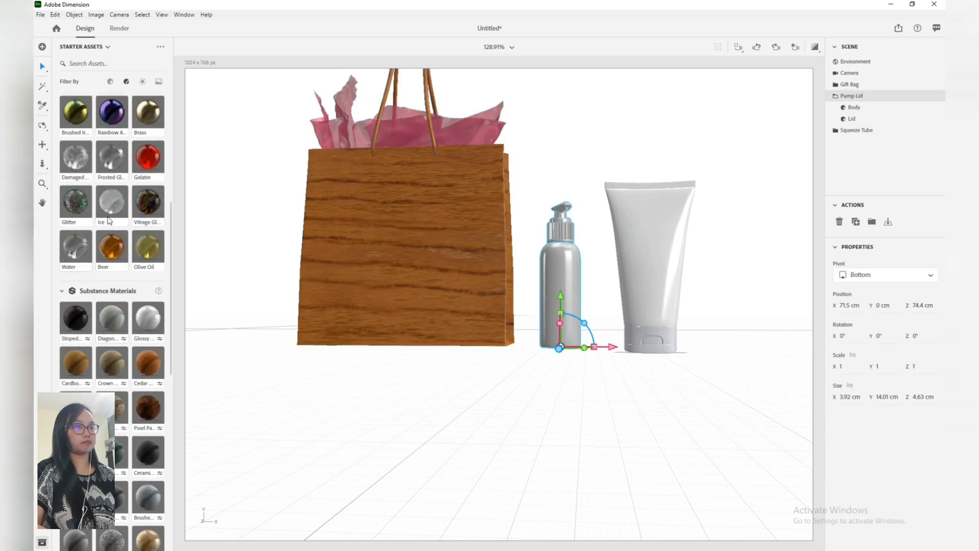
drag(155, 117, 558, 277)
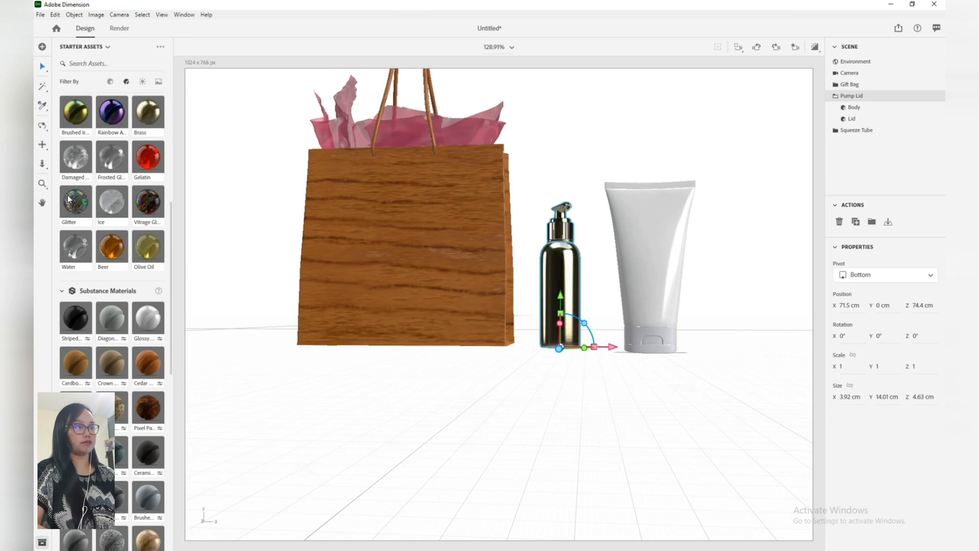
Pan the camera so the whole gift bag, including its handles, and both containers fit inside the canvas
click(42, 148)
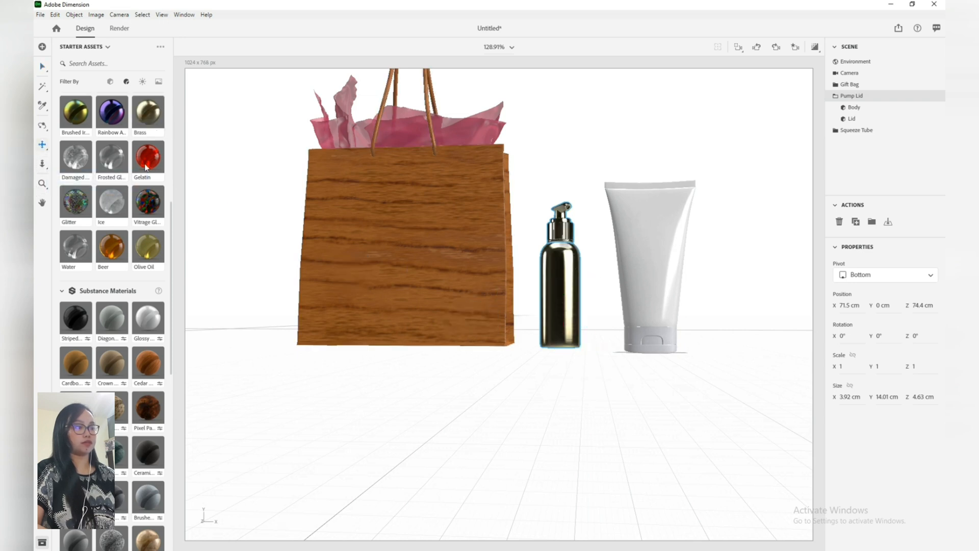
drag(212, 153, 207, 277)
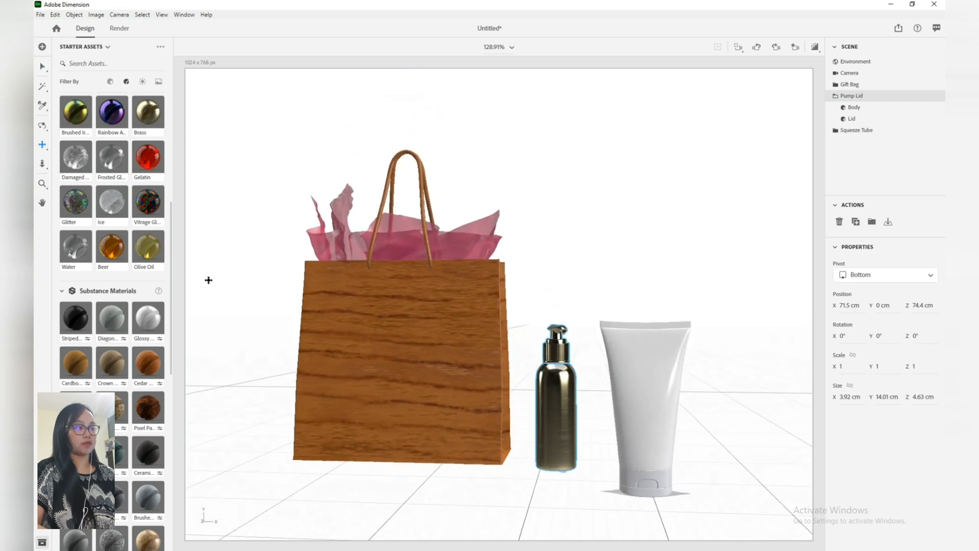
drag(209, 210, 202, 176)
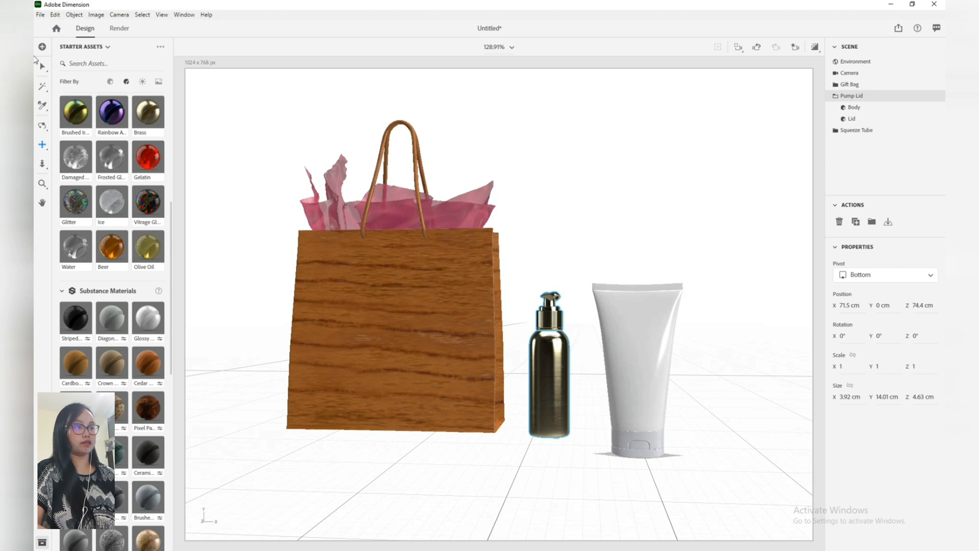
Set the café Table image as the background and match the scene to it with Image Aspect Ratio and Multiple Lights
click(145, 83)
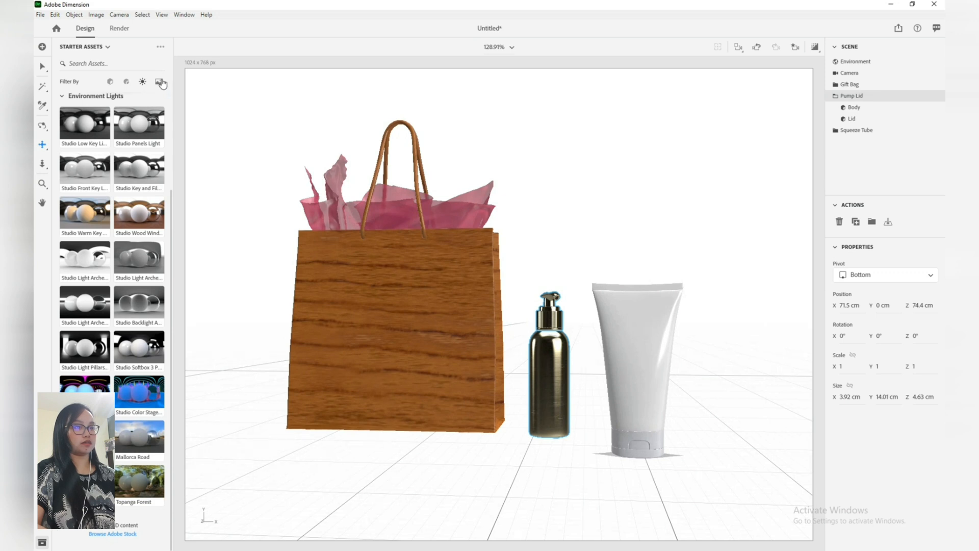
click(158, 82)
drag(71, 222, 240, 285)
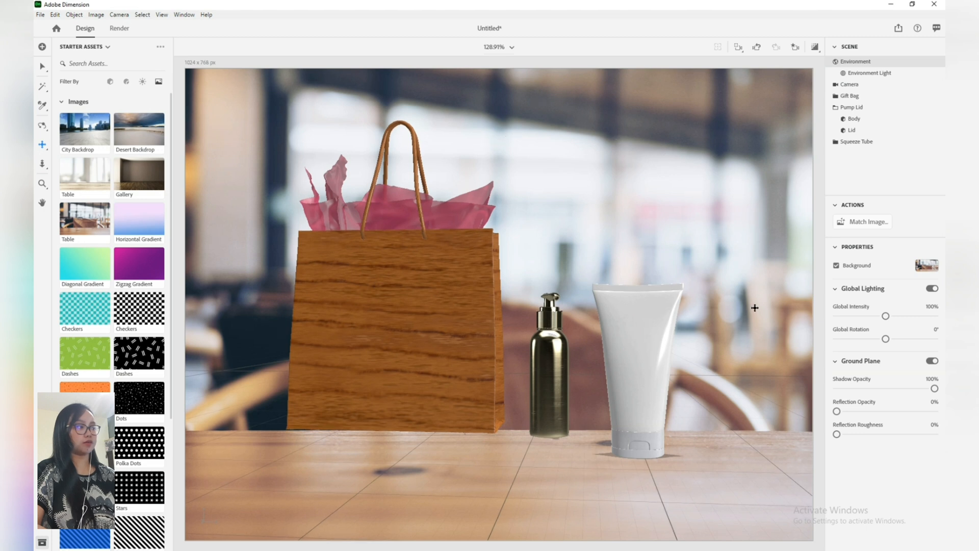
click(850, 227)
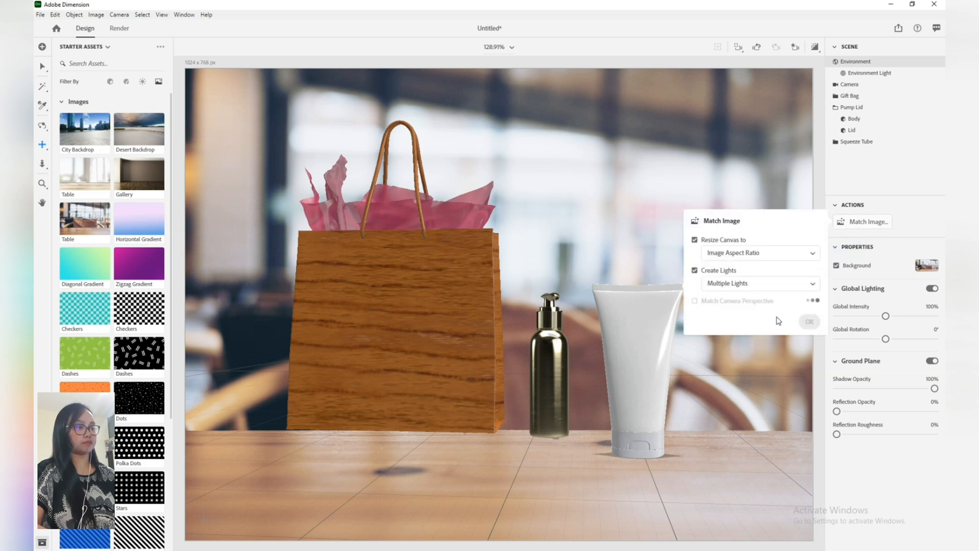
click(807, 321)
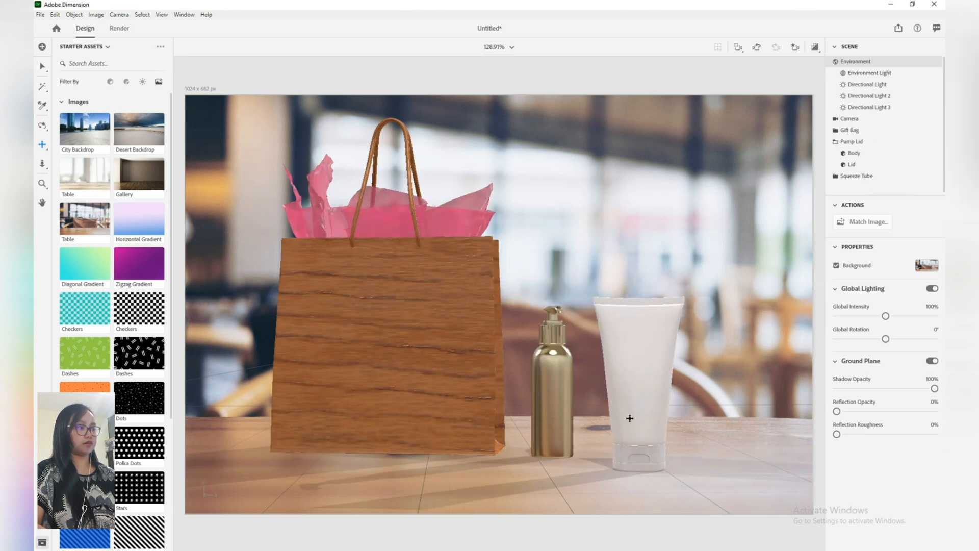
Match the scene to the background again with Match Camera Perspective enabled, and pan the camera so the objects stand on the tabletop
click(860, 224)
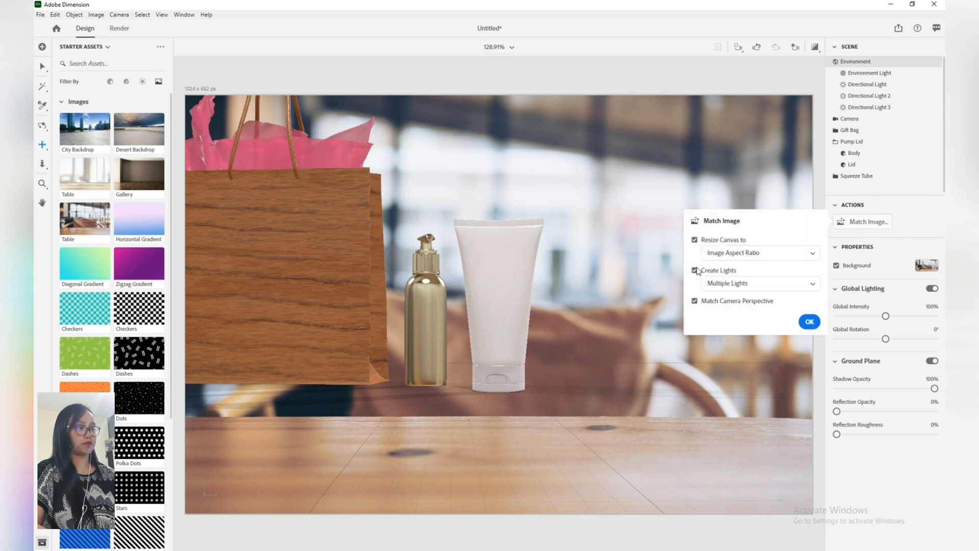
click(811, 322)
drag(604, 257, 541, 321)
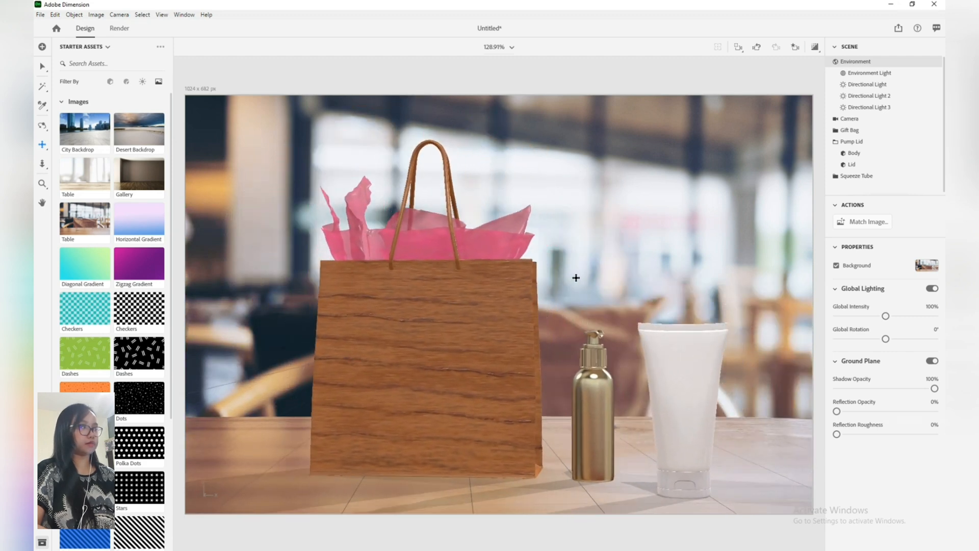
Pan the camera slightly to raise the objects on the tabletop, and set the first Directional Light's intensity to 58%
drag(576, 277, 581, 271)
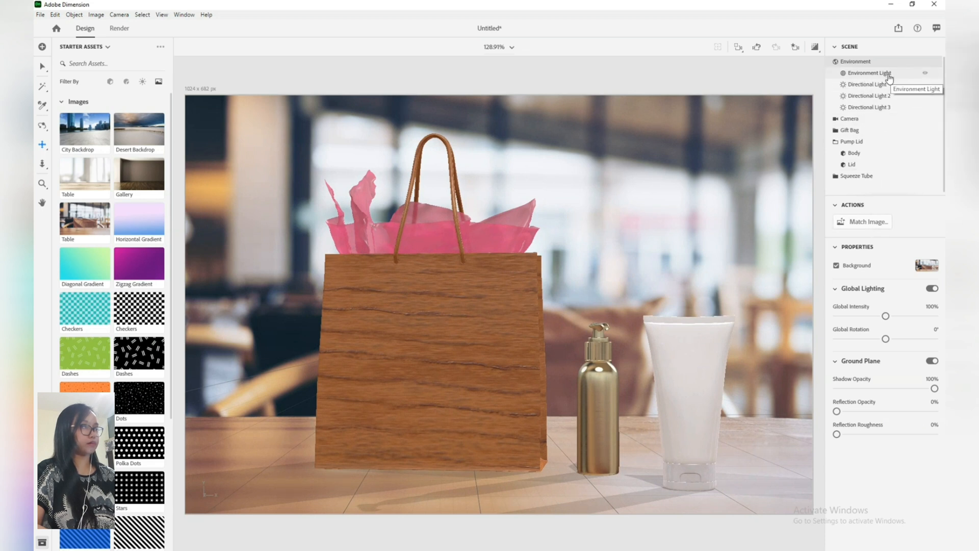
click(892, 75)
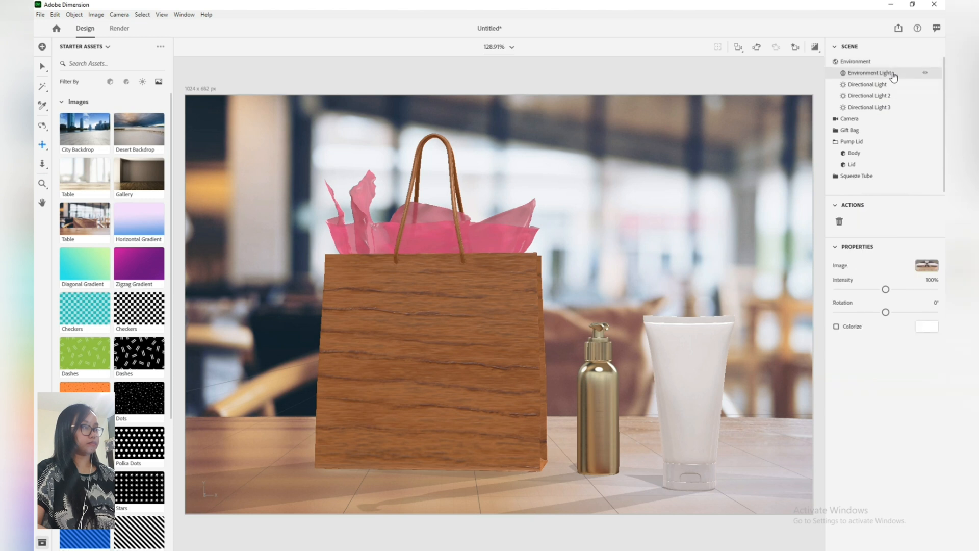
click(892, 85)
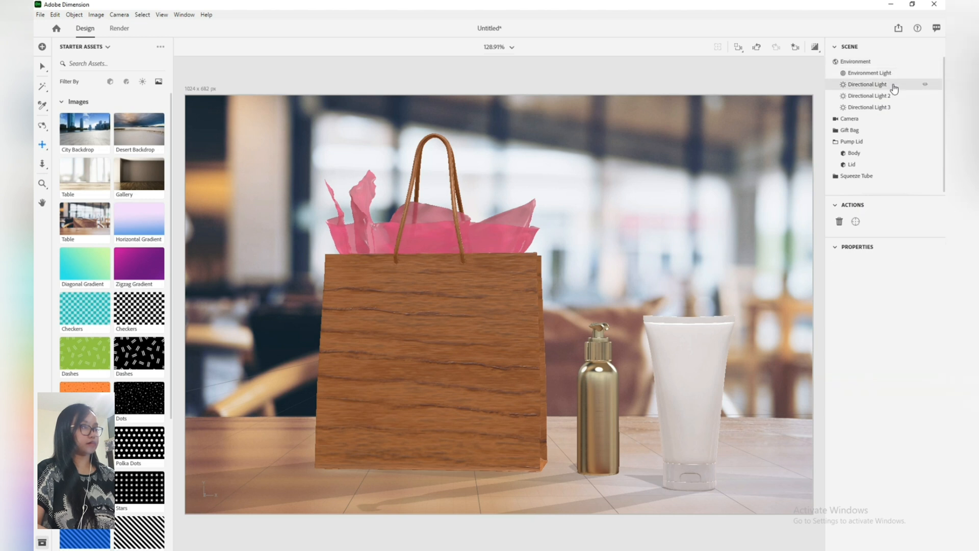
drag(871, 289, 866, 289)
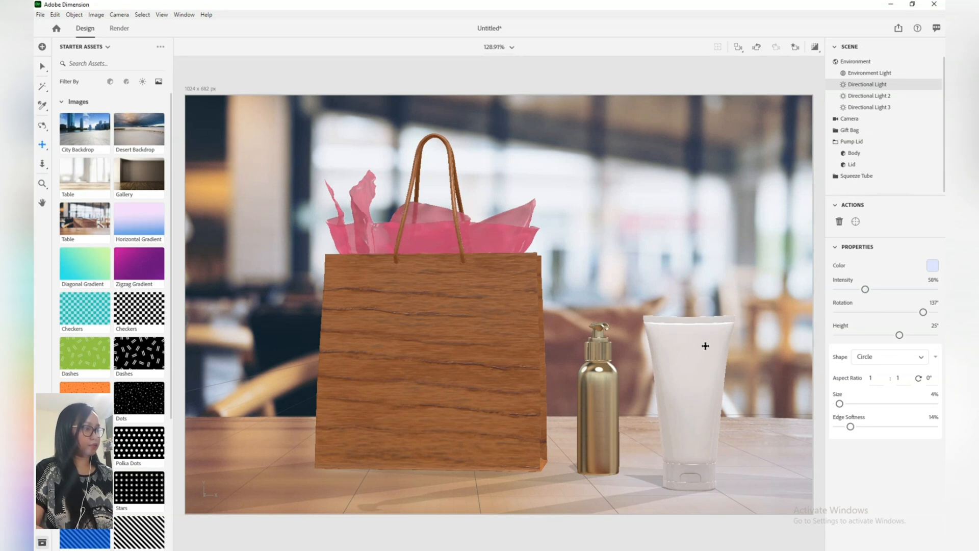
Move the camera closer to the pump bottle and squeeze tube, and toggle the bottle Body's visibility to identify that part
double_click(684, 368)
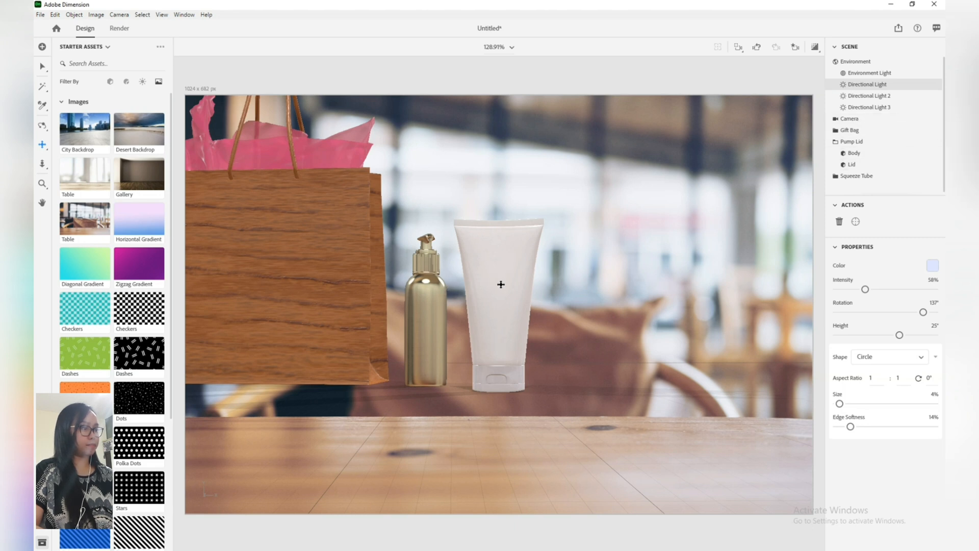
scroll(511, 289, up, 3)
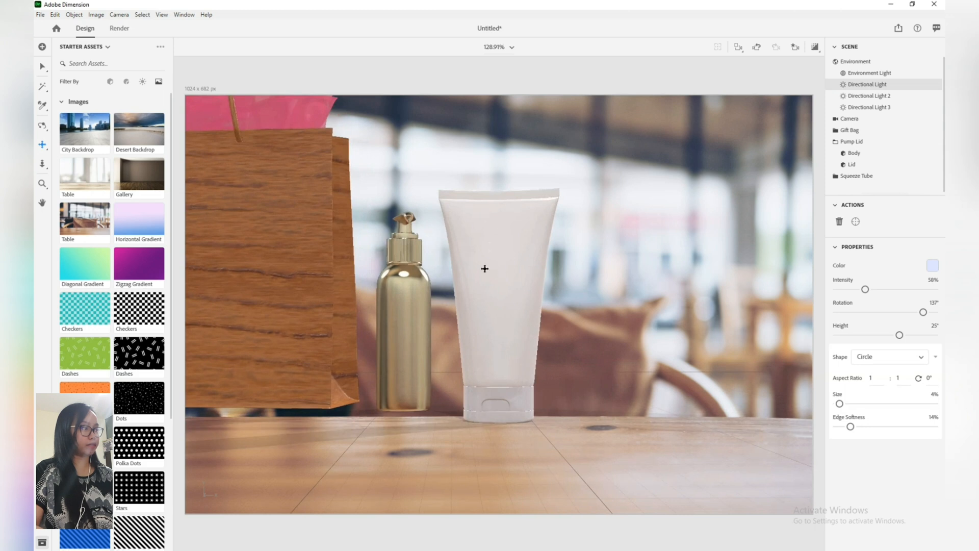
click(858, 177)
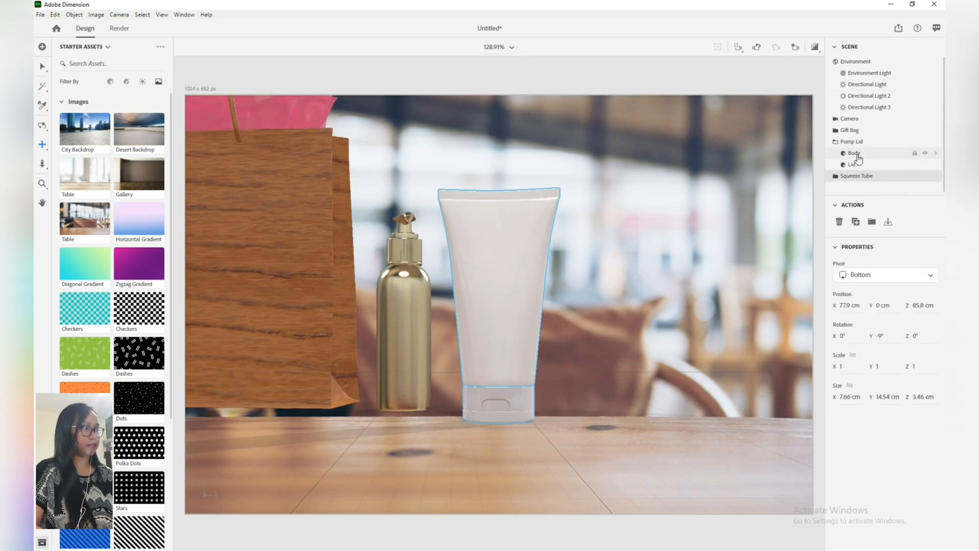
click(858, 156)
click(926, 154)
click(927, 154)
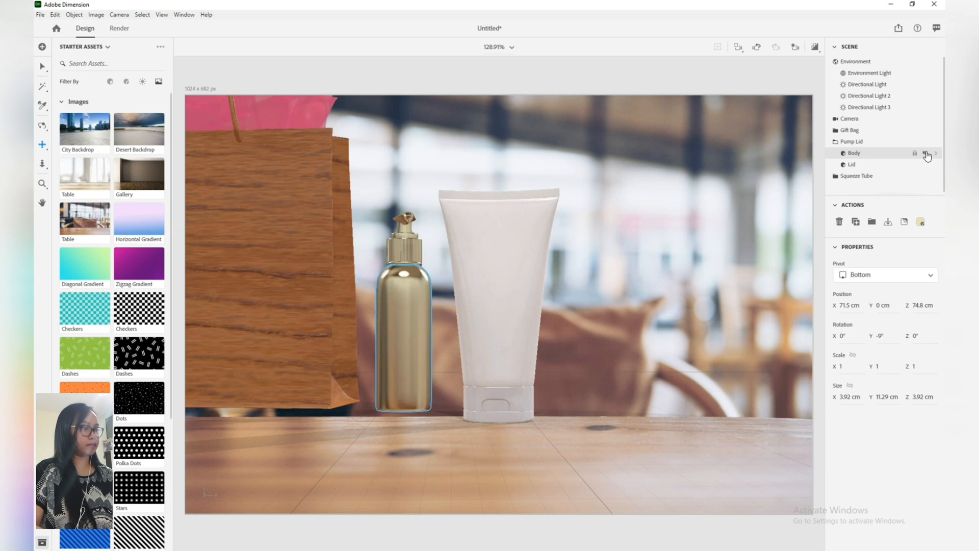
click(926, 154)
click(926, 154)
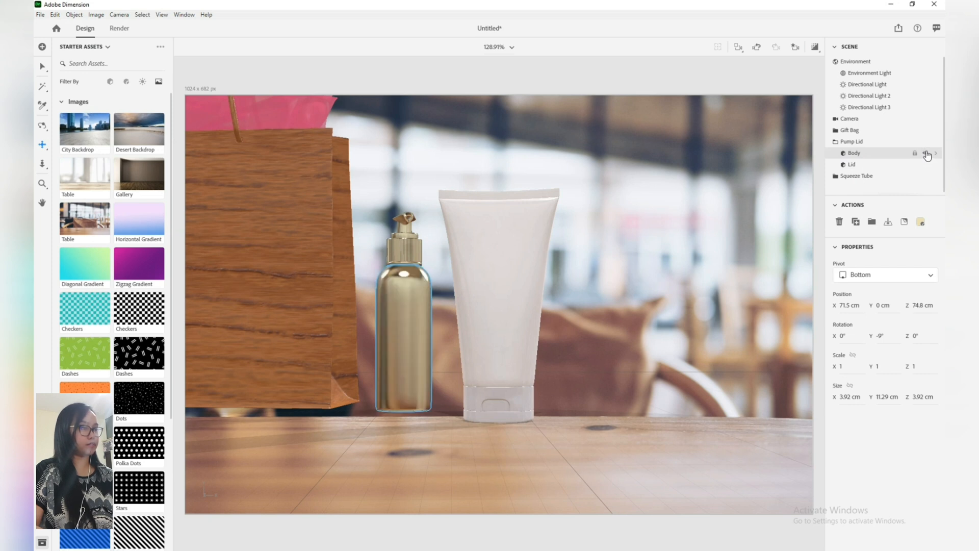
click(927, 154)
click(927, 154)
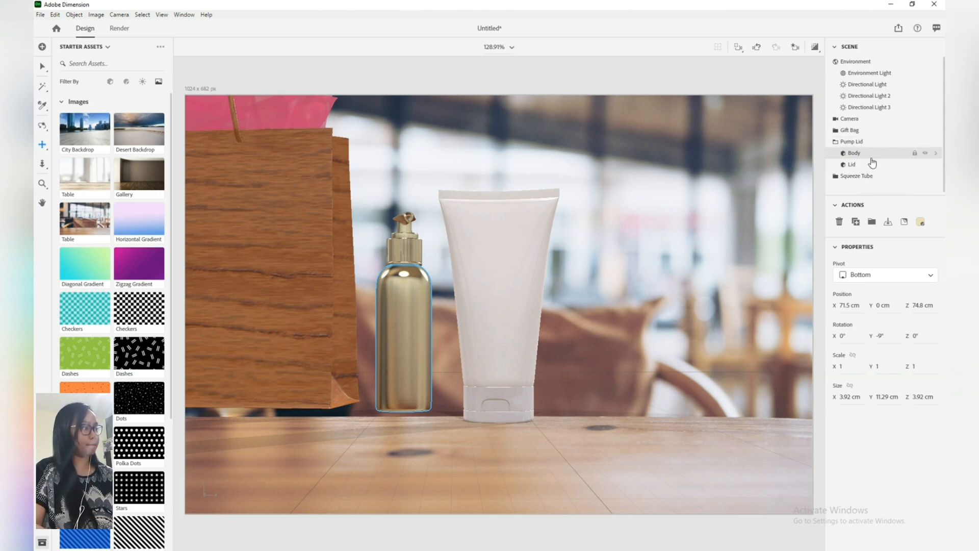
click(926, 154)
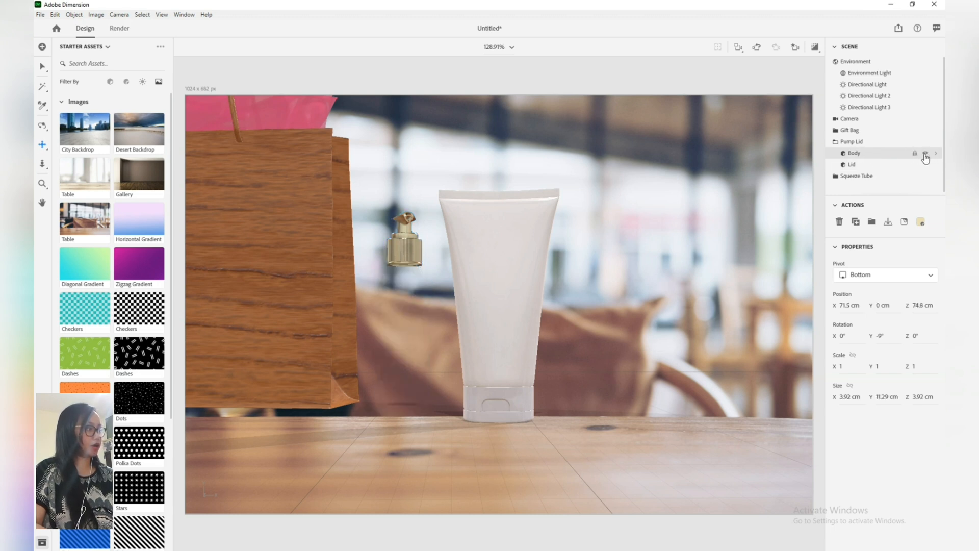
click(926, 154)
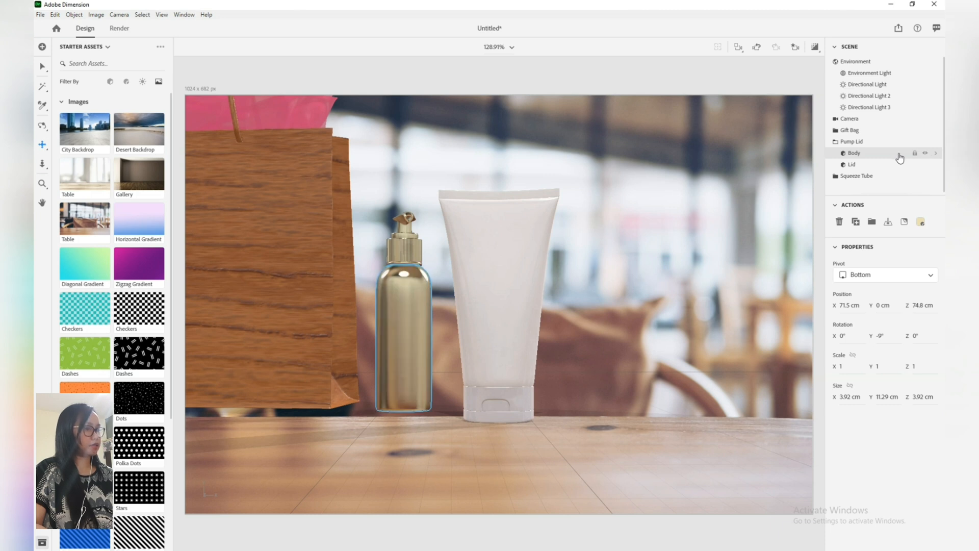
Change the base color of the pump bottle Body's Brass material to a solid salmon pink, RGB 237, 147, 147
mouse_move(859, 149)
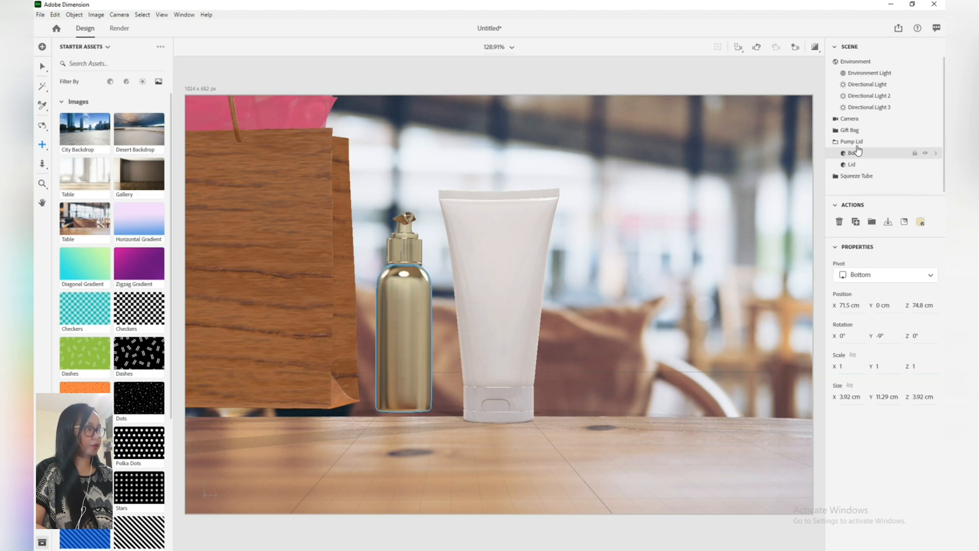
click(937, 153)
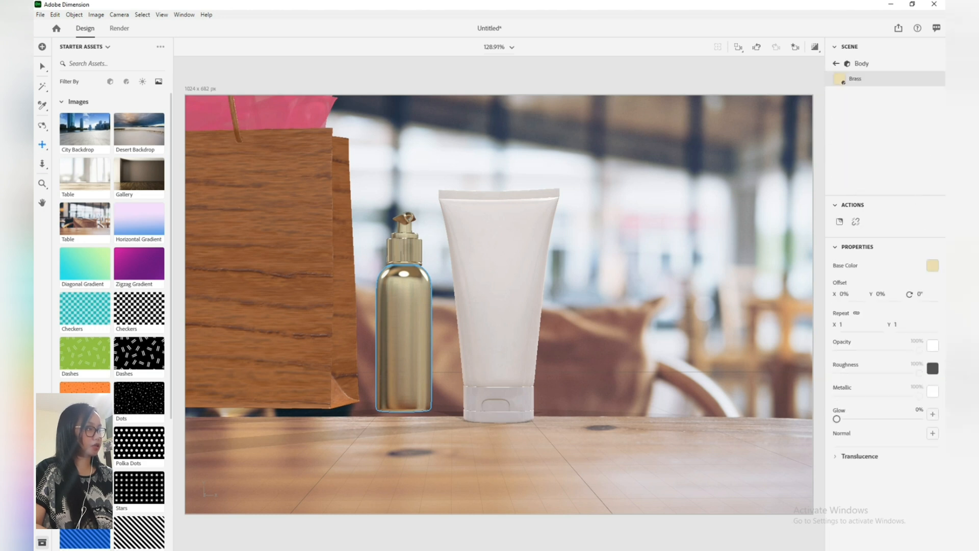
click(933, 268)
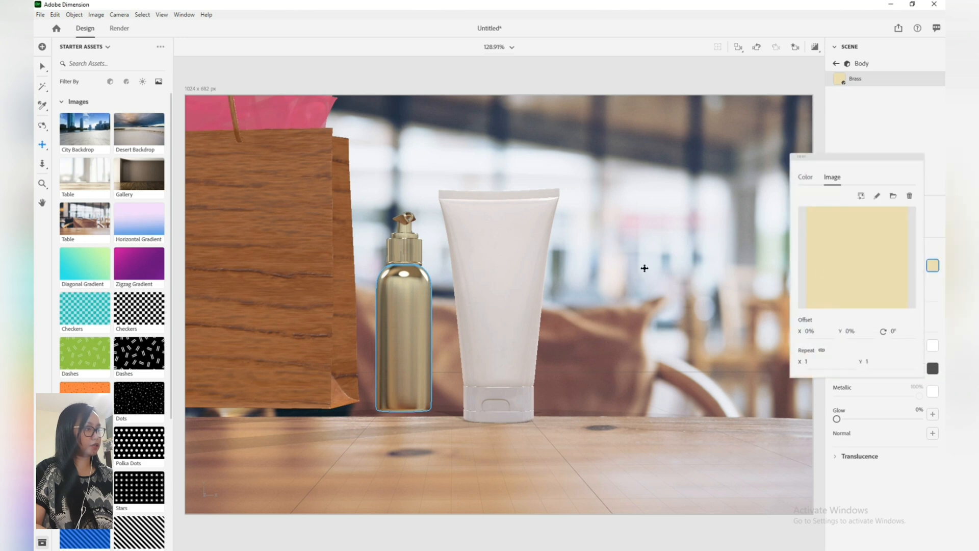
click(805, 178)
drag(863, 290, 849, 234)
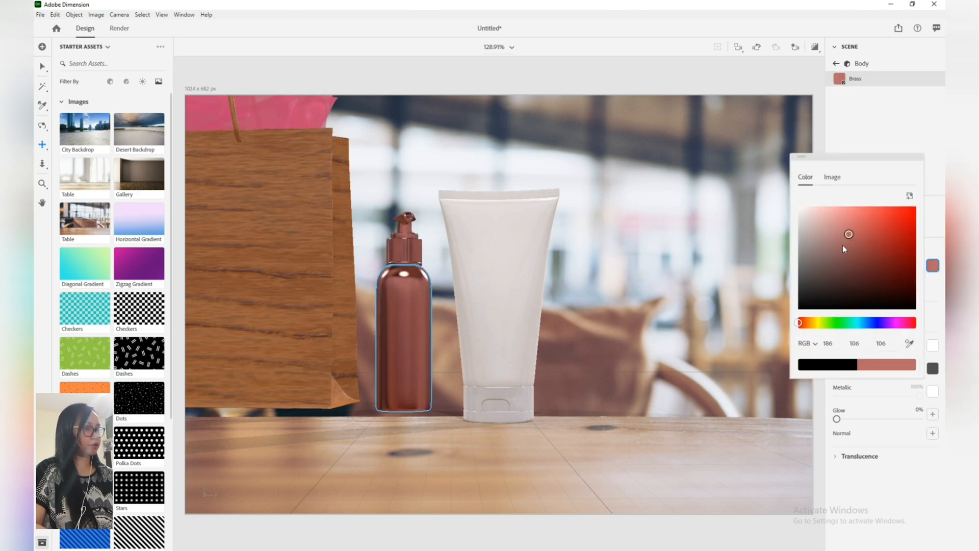
click(828, 223)
click(853, 222)
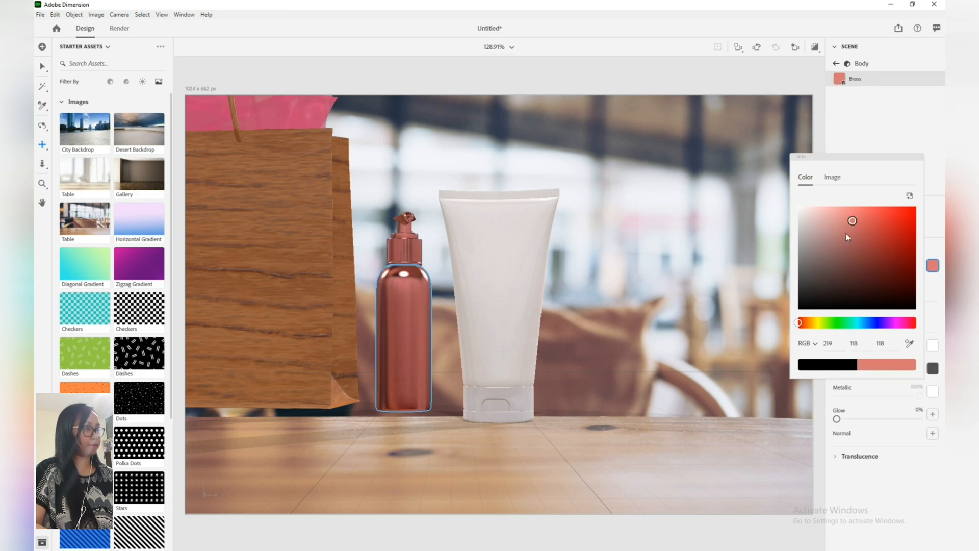
click(844, 233)
click(865, 226)
click(884, 242)
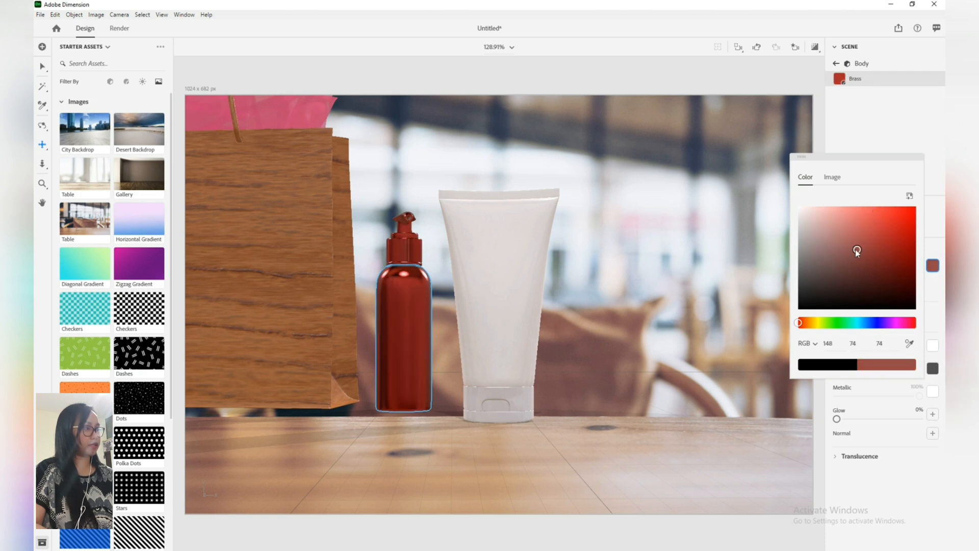
click(833, 212)
click(843, 213)
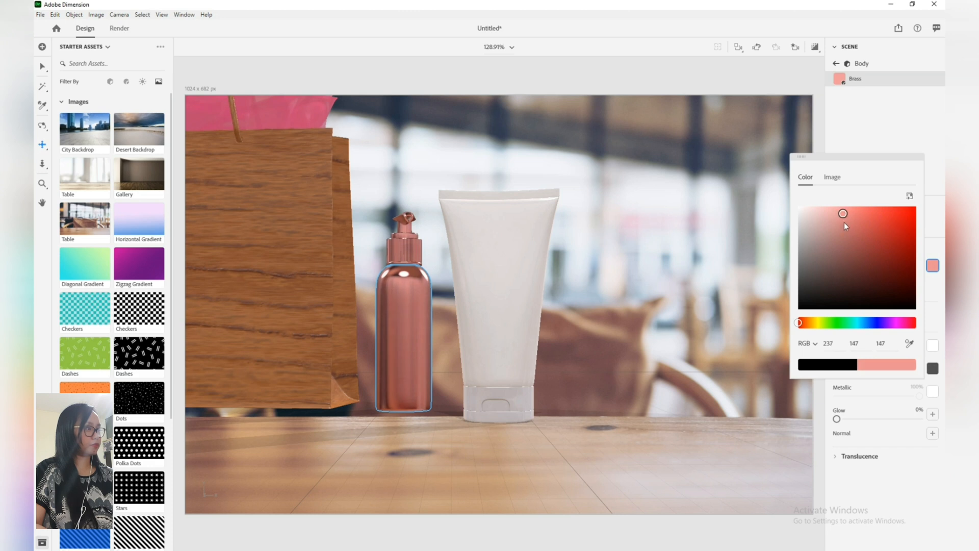
click(909, 131)
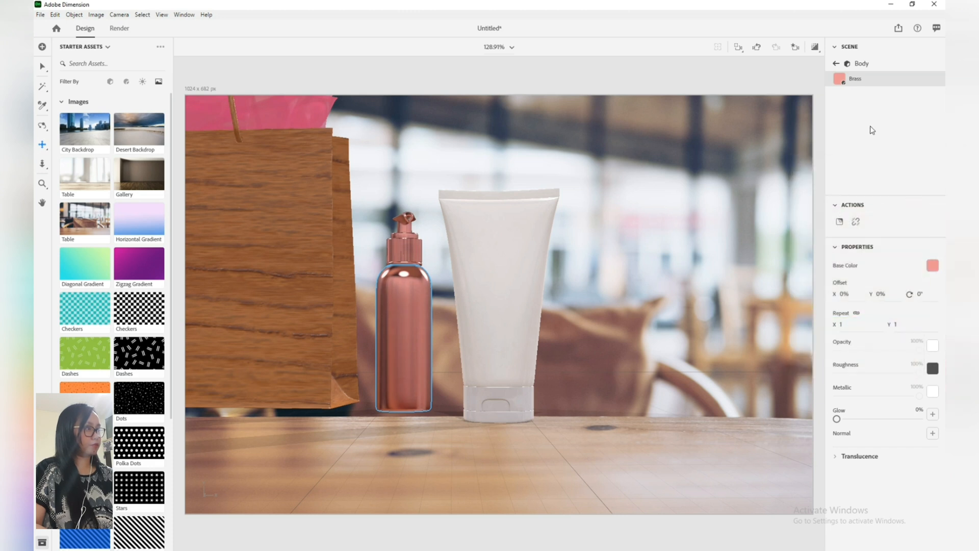
click(836, 64)
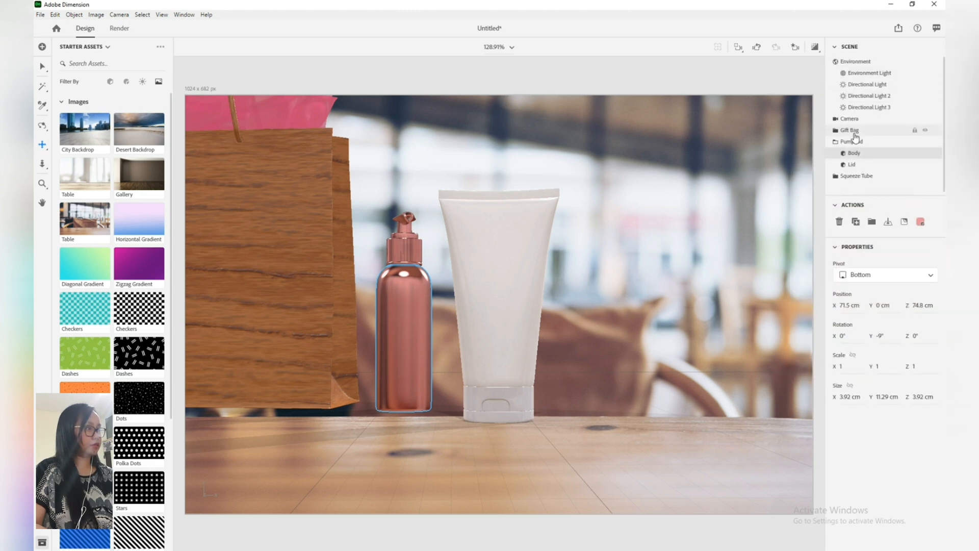
Identify the pump bottle's Lid by toggling its visibility, and break the link between its Brass material and the Body's
click(926, 166)
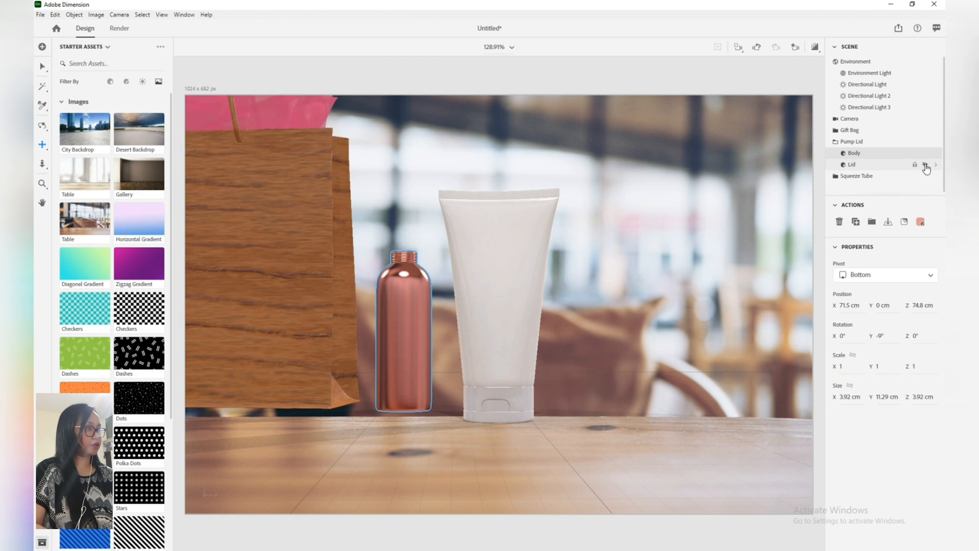
click(926, 166)
click(937, 164)
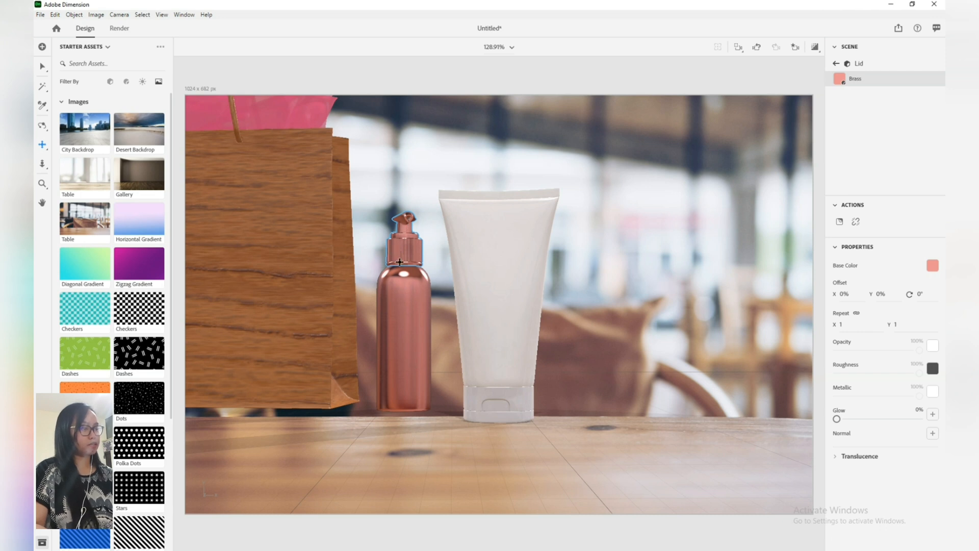
click(856, 222)
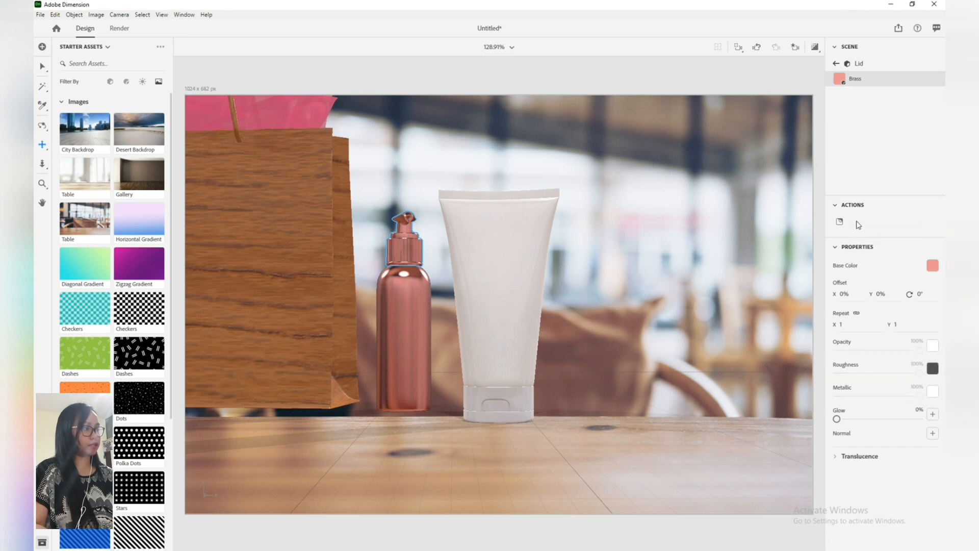
Change the base color of the Lid's unlinked Brass material to a pale beige gold, RGB 240, 220, 189
click(934, 267)
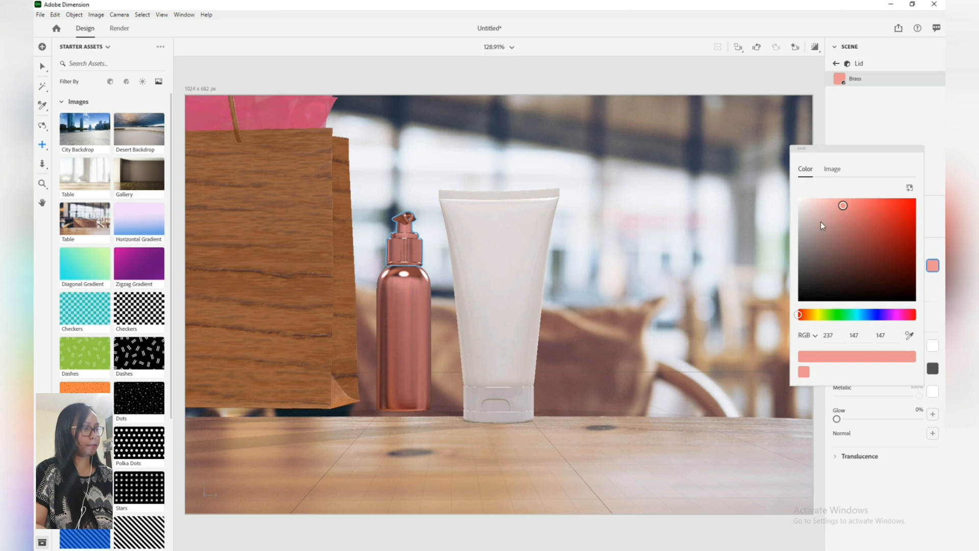
click(828, 207)
click(822, 202)
click(821, 273)
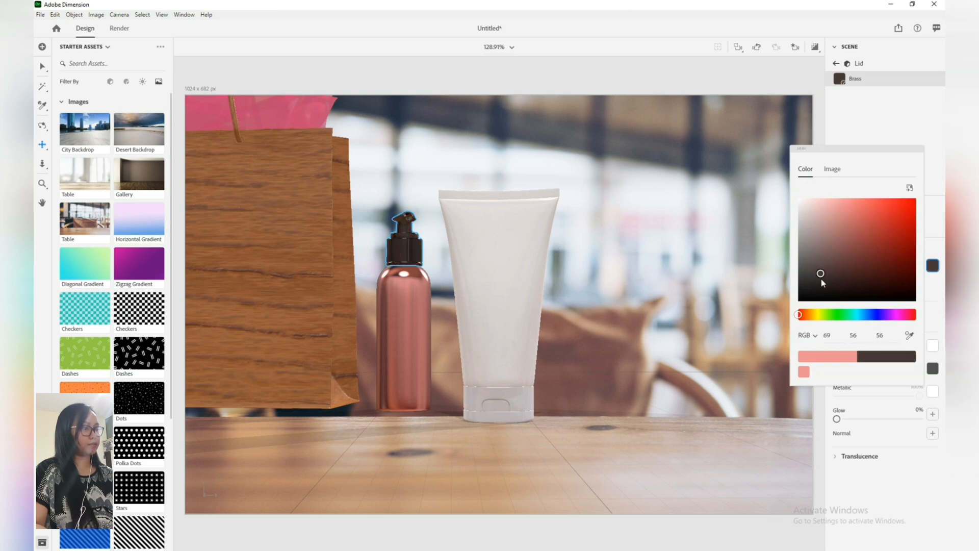
drag(837, 263, 890, 207)
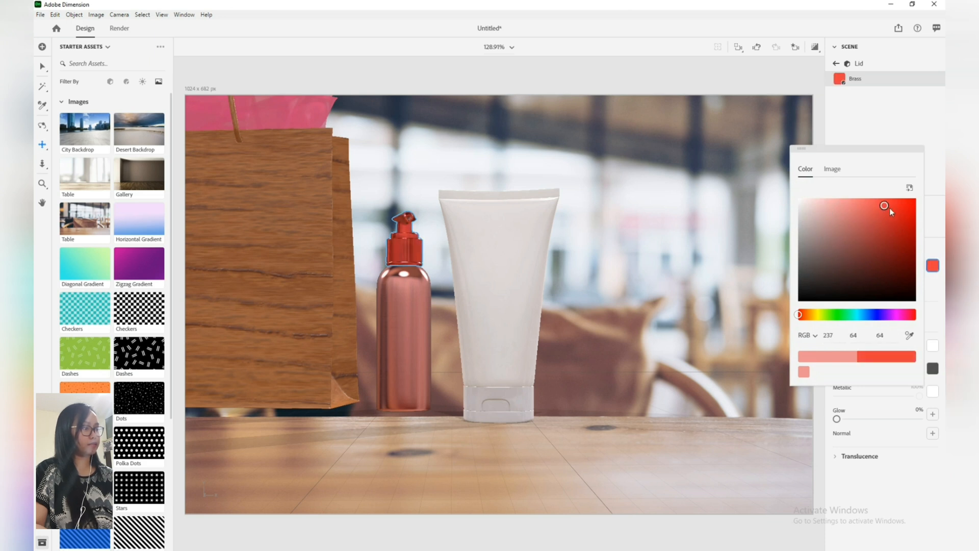
click(820, 315)
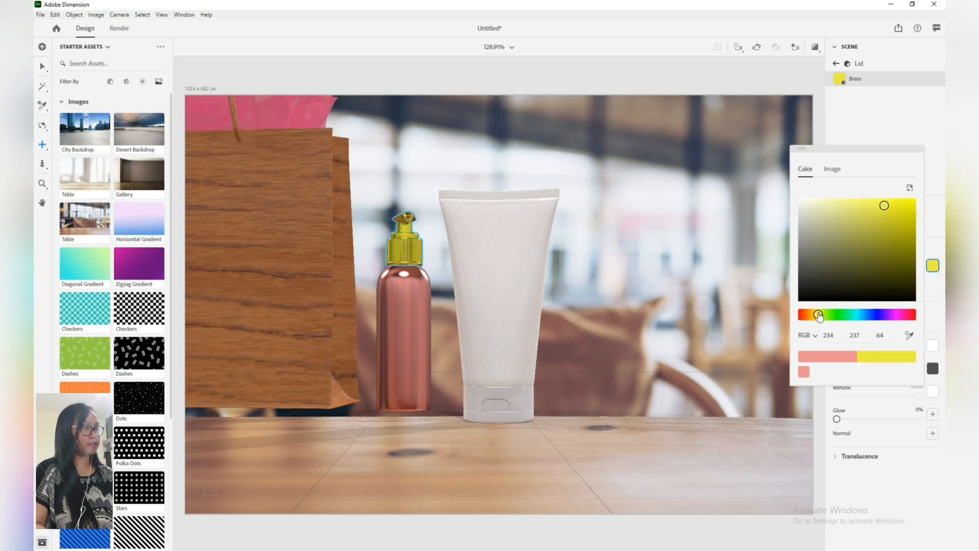
drag(825, 317, 808, 315)
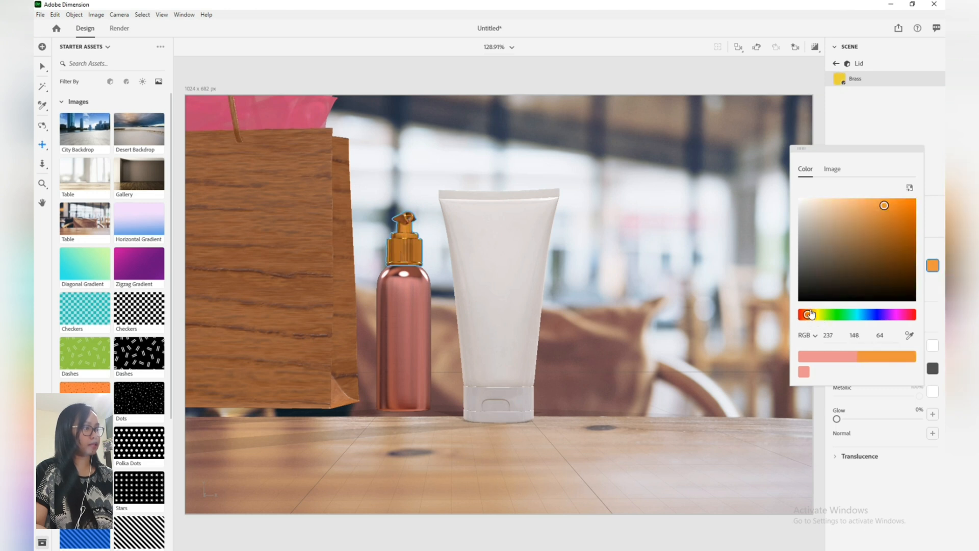
drag(801, 208, 823, 204)
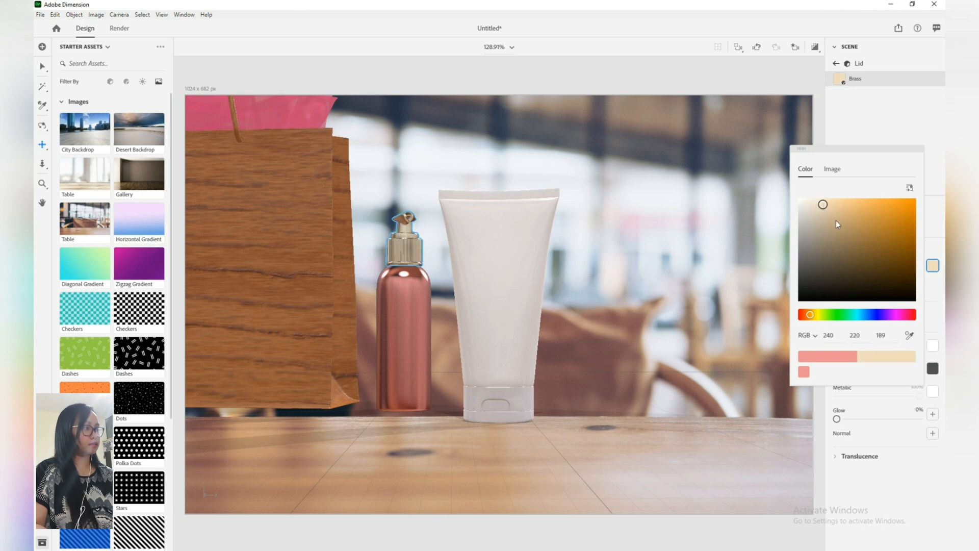
click(886, 118)
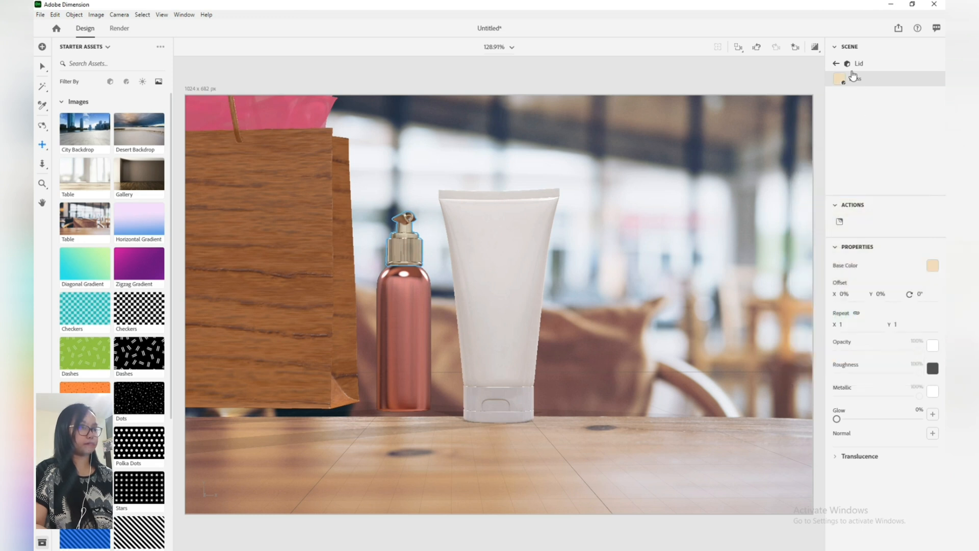
click(836, 63)
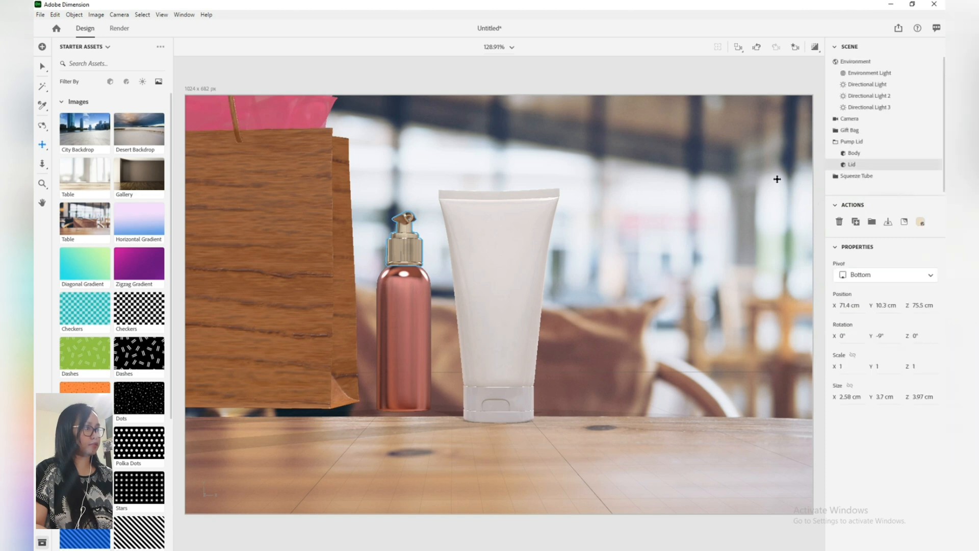
Toggle the Squeeze Tube's visibility off and on to identify it, and select the Gift Bag group
click(926, 176)
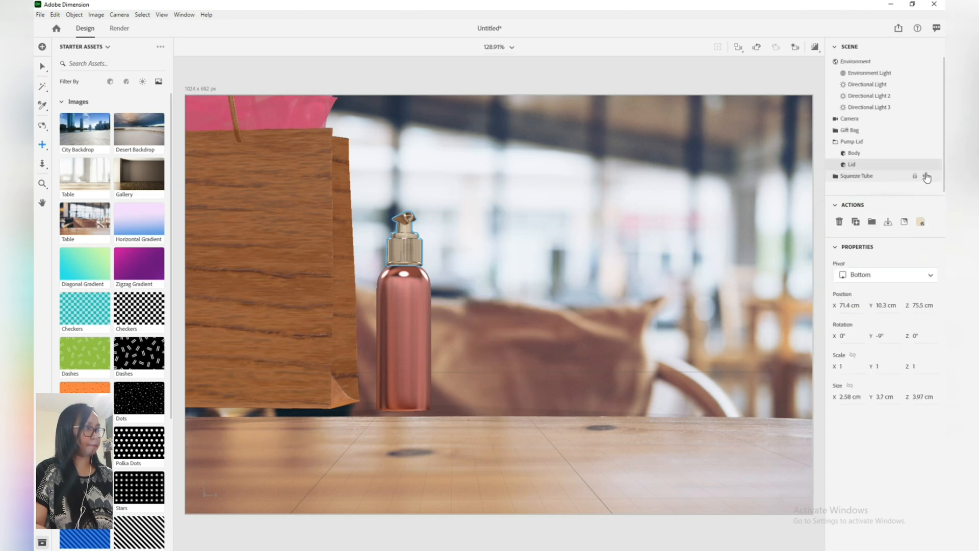
click(926, 176)
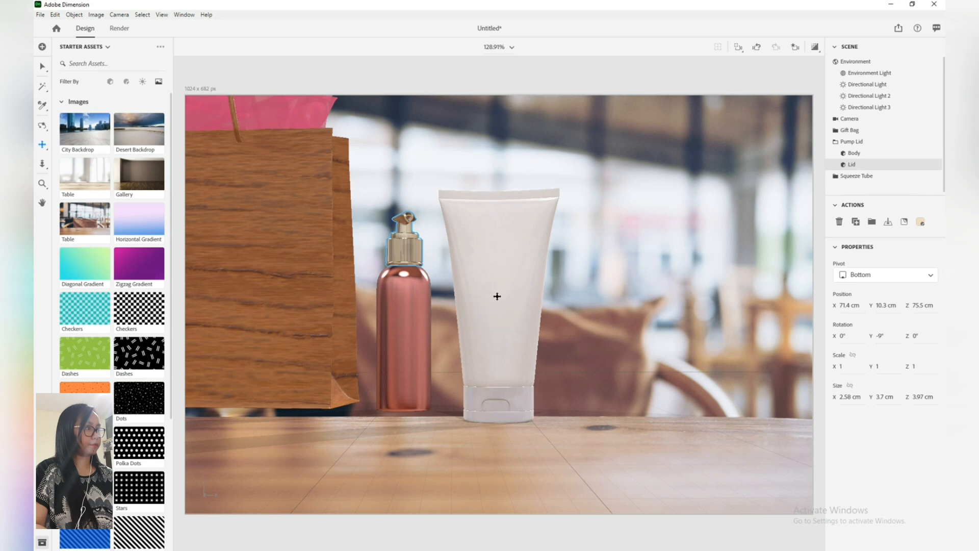
click(877, 132)
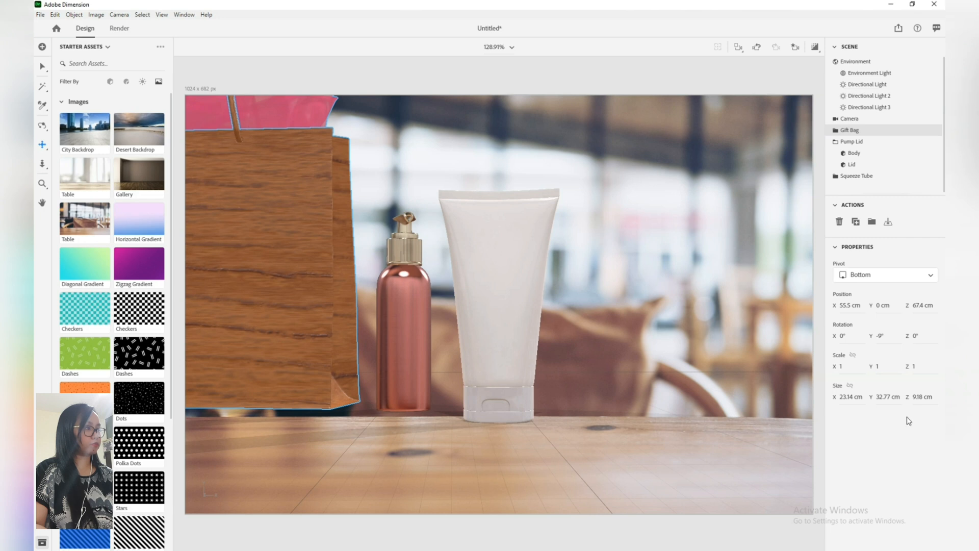
click(879, 280)
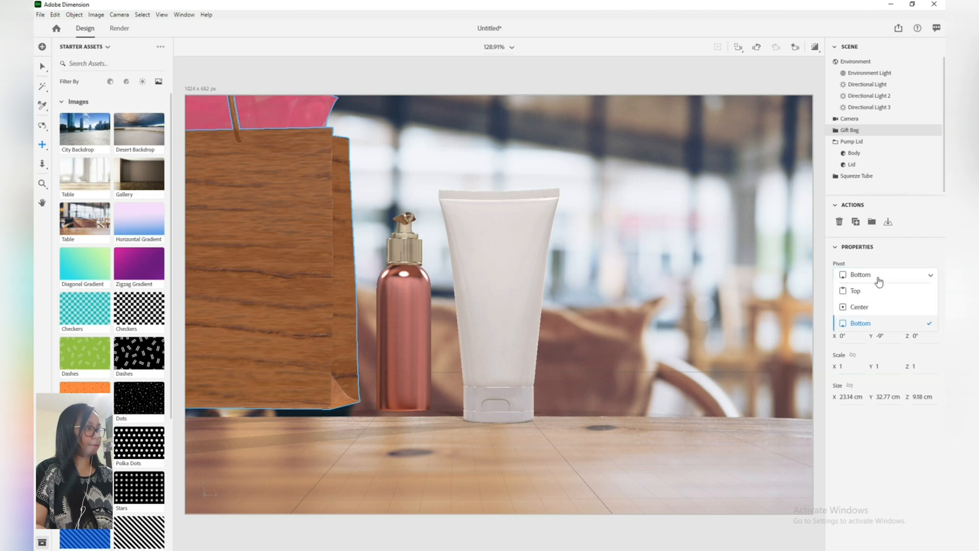
click(878, 280)
click(878, 280)
click(879, 280)
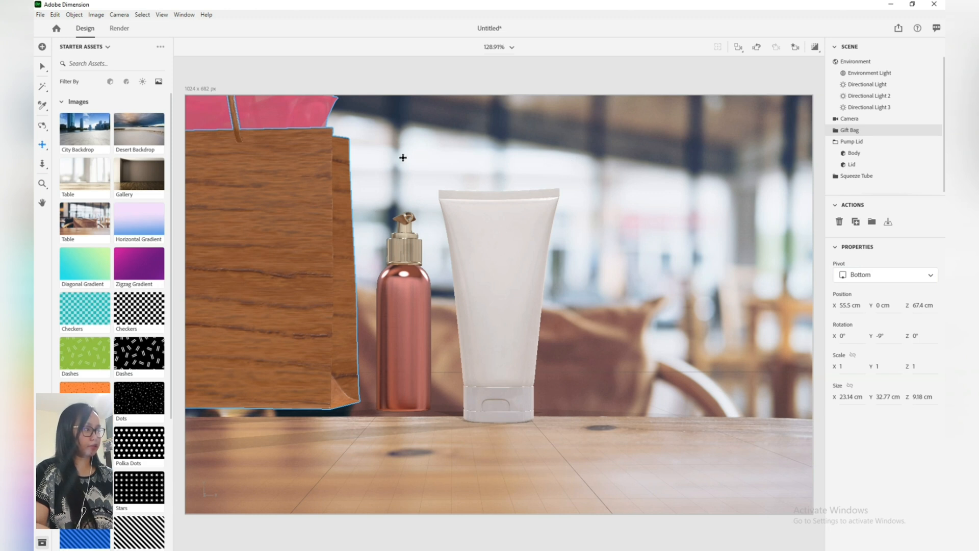
Match the environment to the background image, with Image Aspect Ratio canvas, multiple lights and matched camera perspective
drag(403, 158, 404, 159)
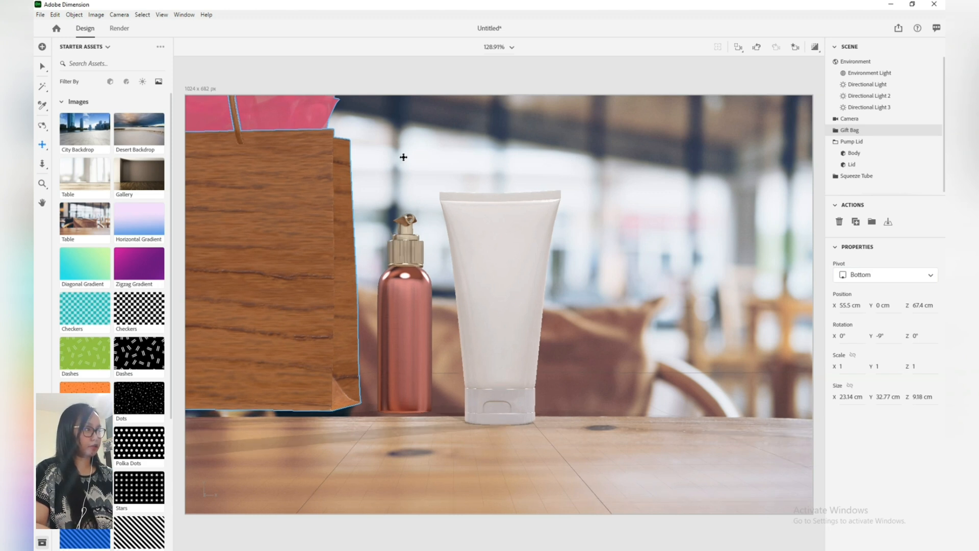
click(862, 61)
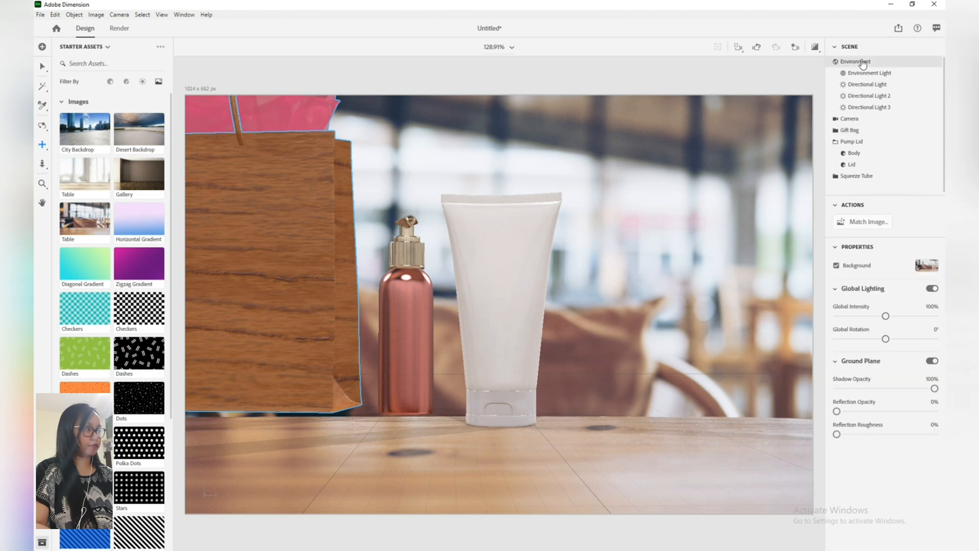
click(869, 229)
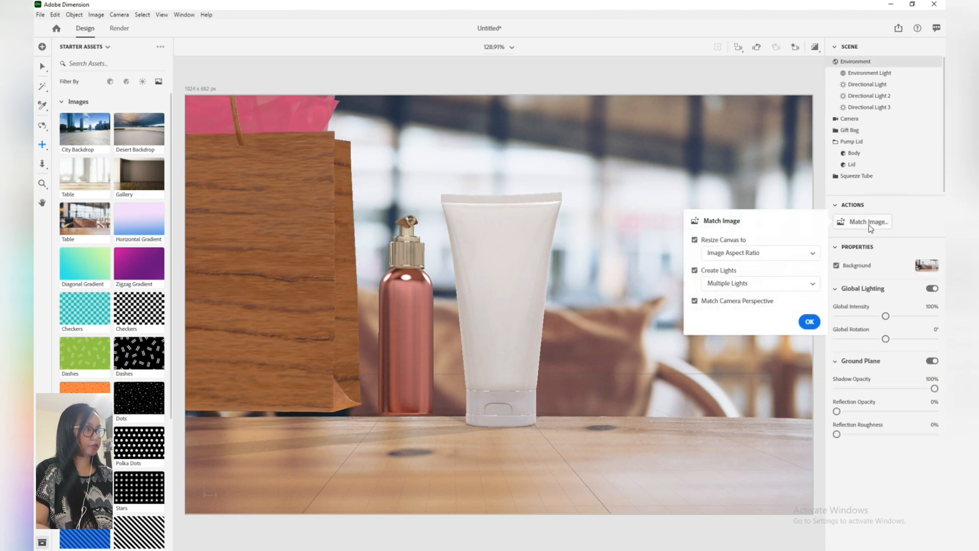
click(884, 227)
click(883, 224)
click(809, 321)
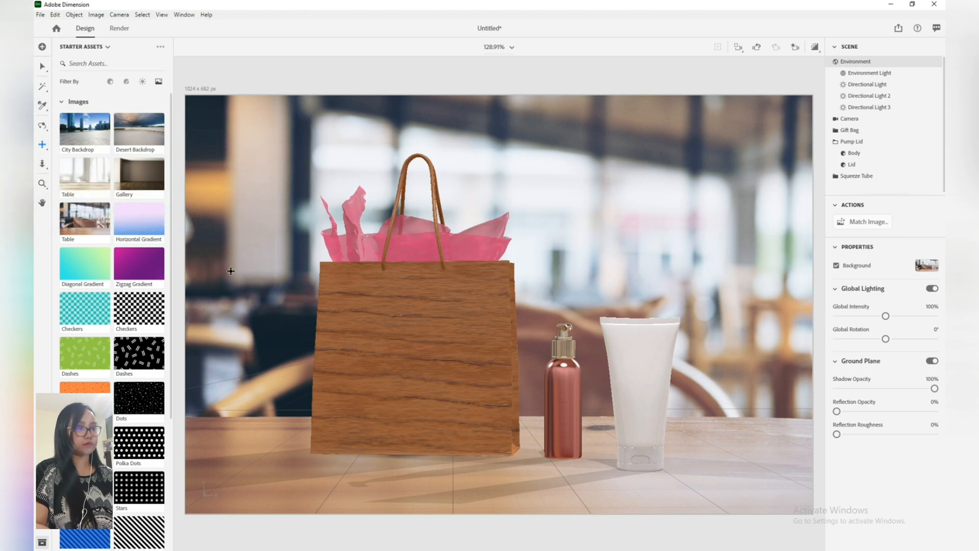
click(42, 202)
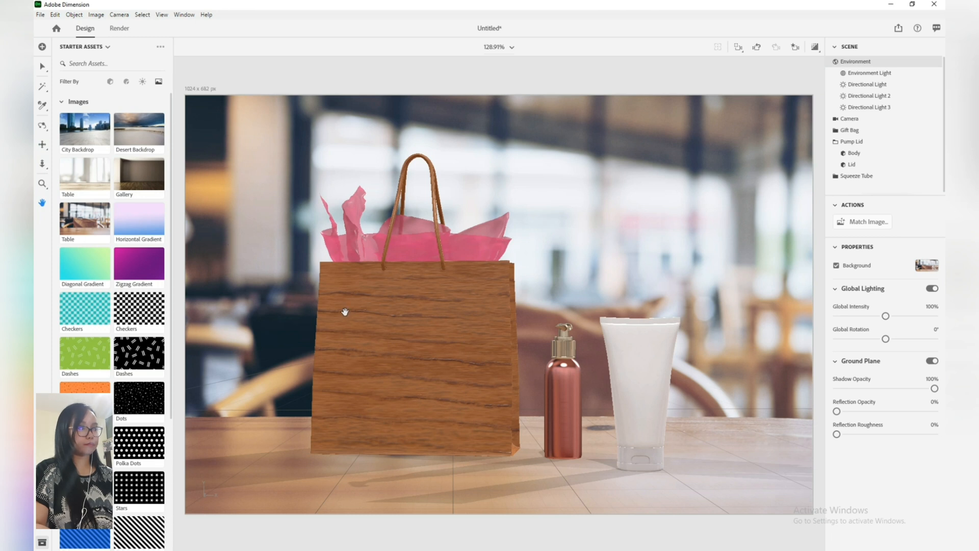
click(43, 107)
click(363, 318)
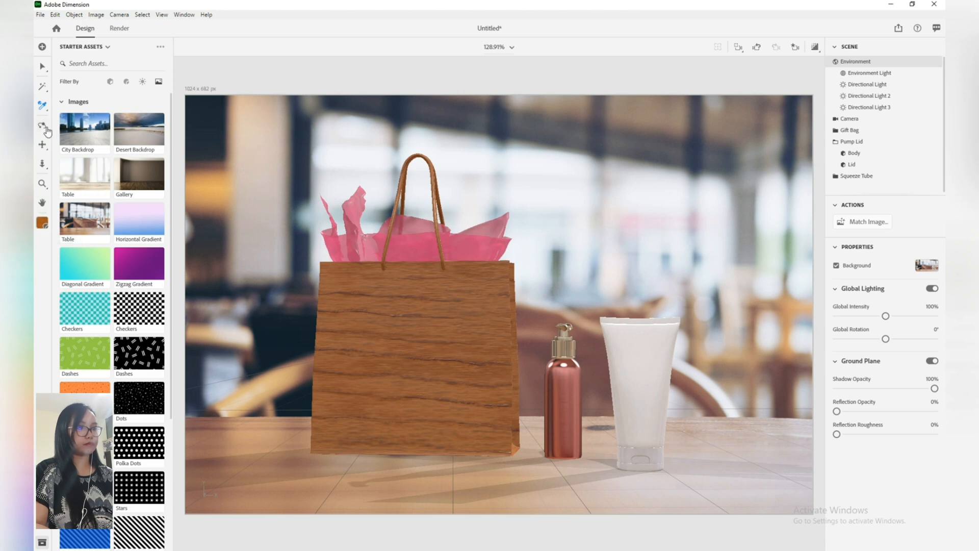
click(42, 67)
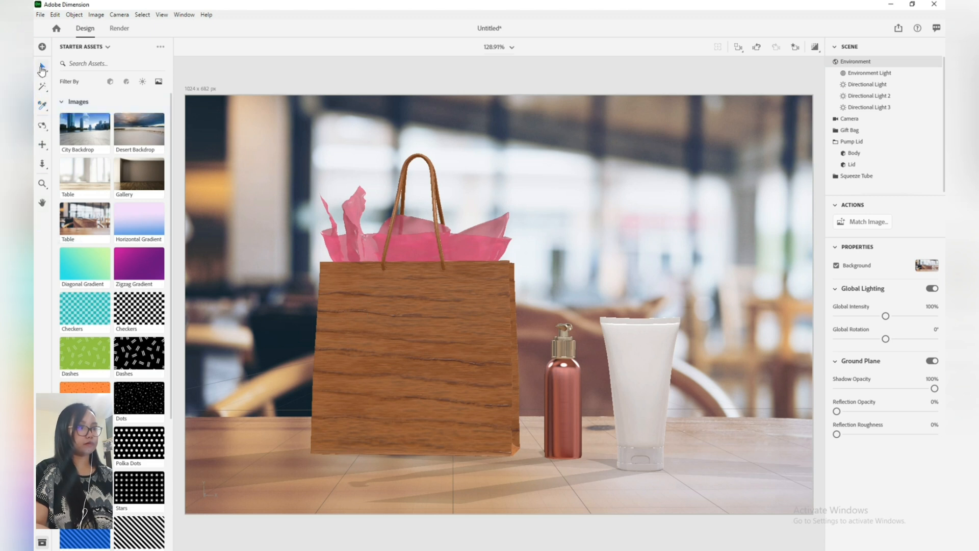
click(326, 310)
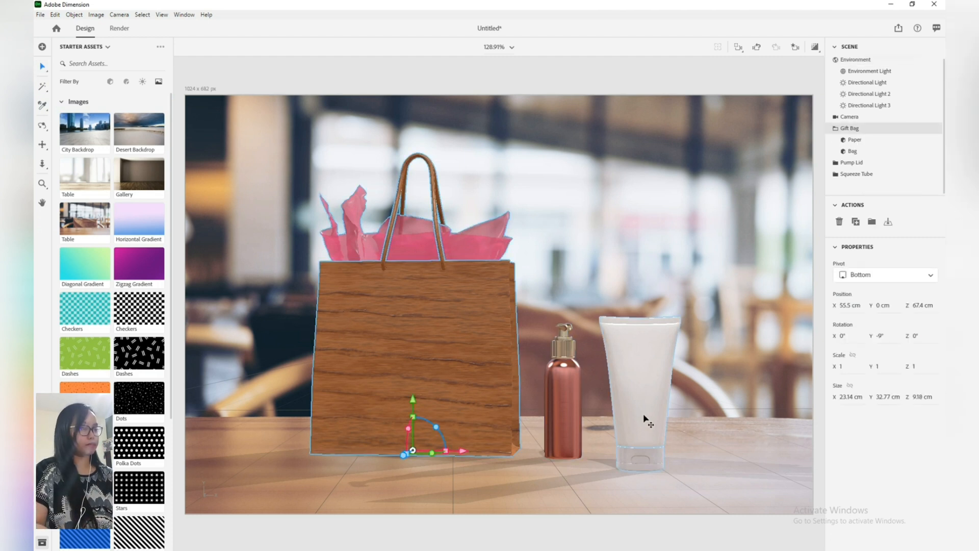
click(697, 364)
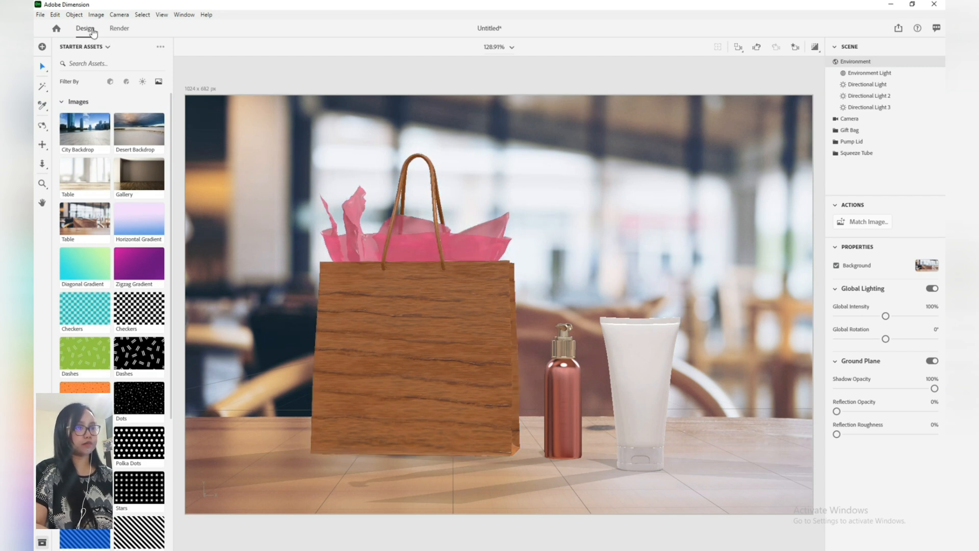
Switch to the render workspace and name the export file "product"
click(118, 29)
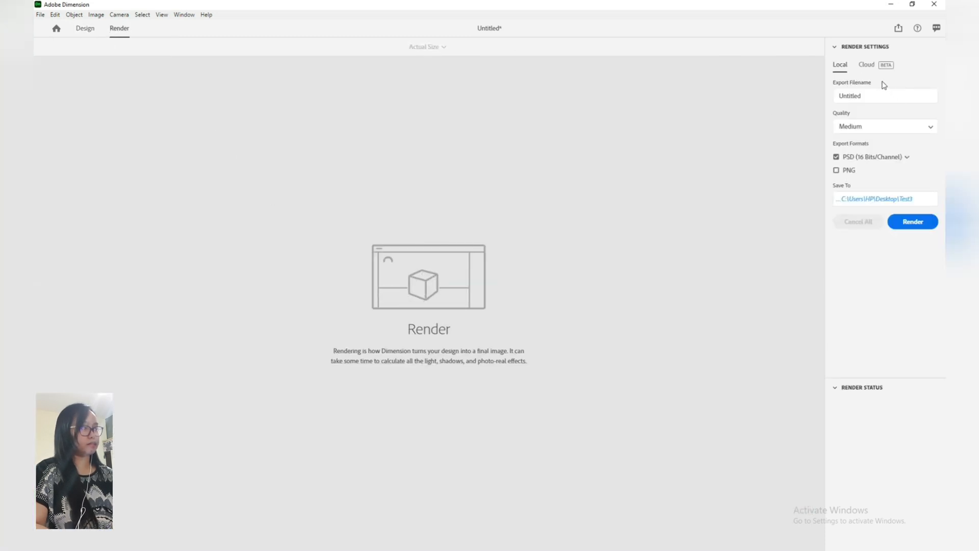
double_click(866, 95)
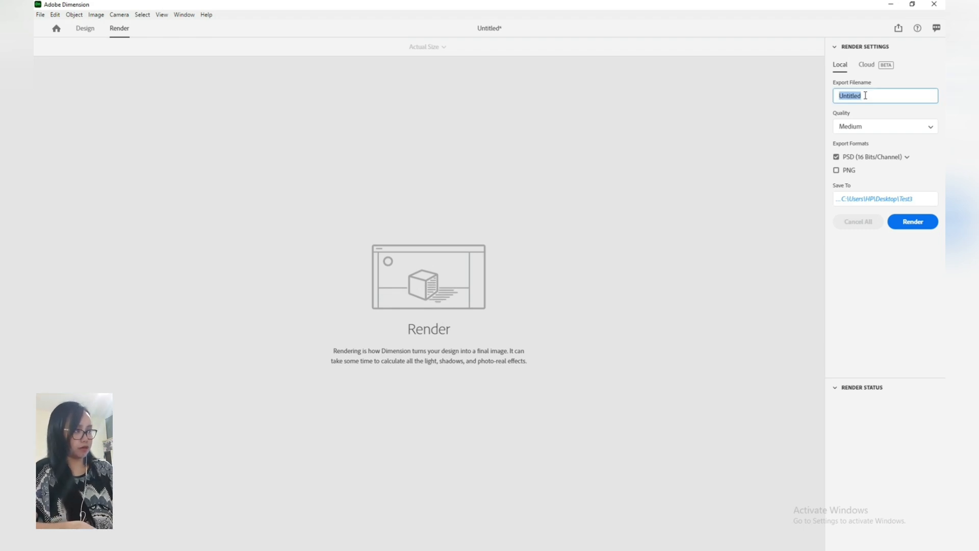
text(Prod)
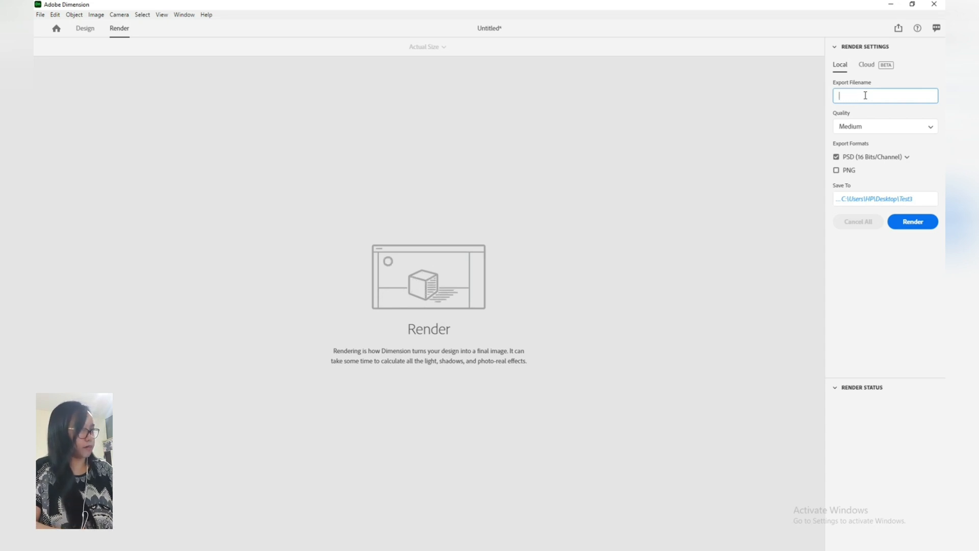
text(uct)
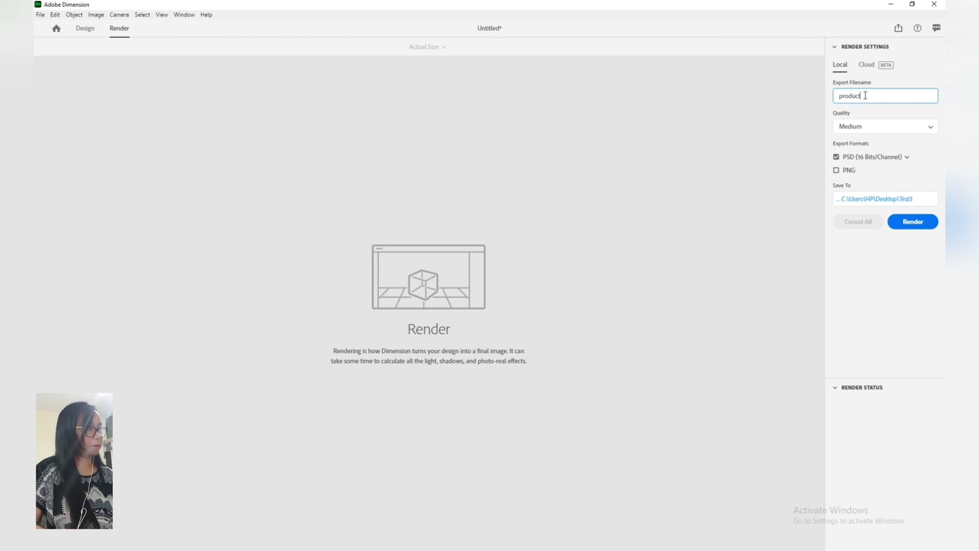
Set the render quality to Low (Fast) and the export format to PNG only, excluding PSD
click(860, 128)
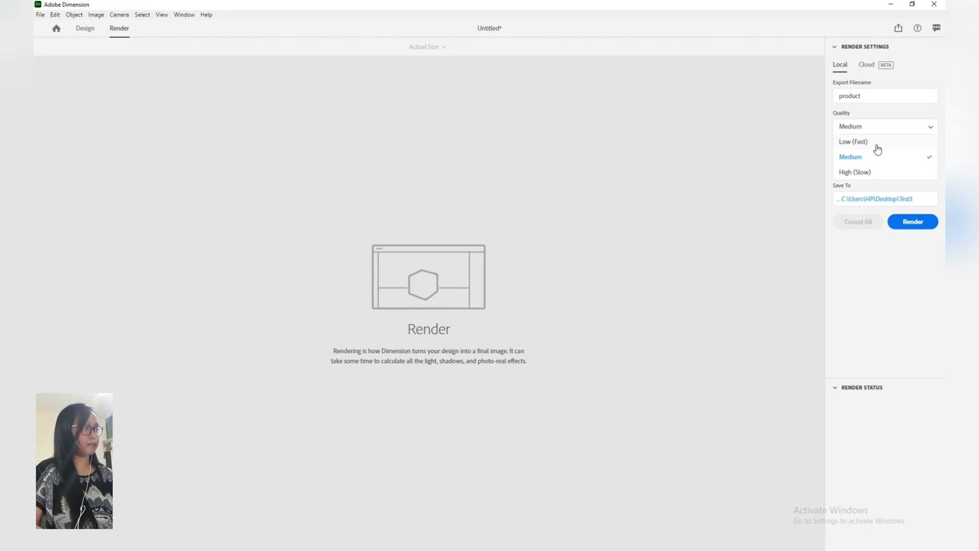
click(875, 143)
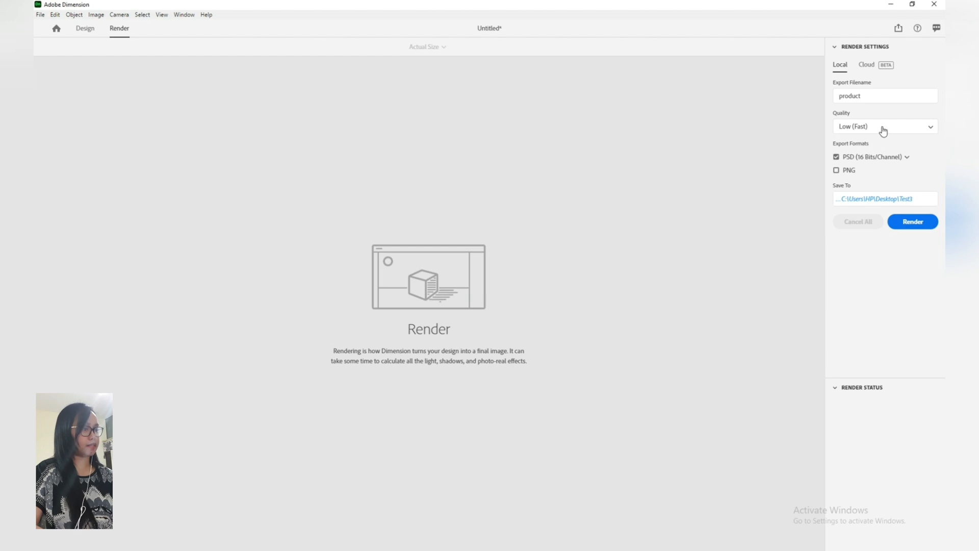
click(884, 131)
click(884, 131)
click(881, 131)
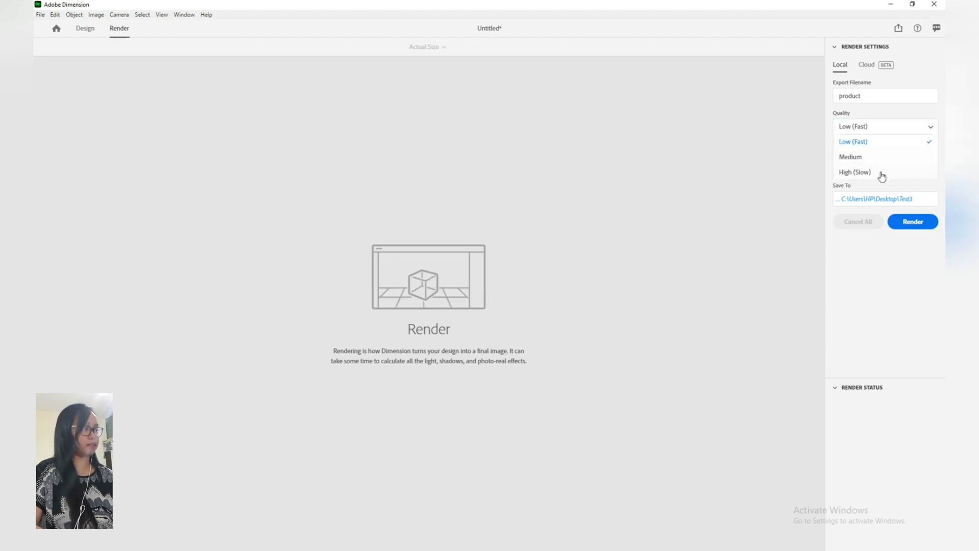
click(909, 140)
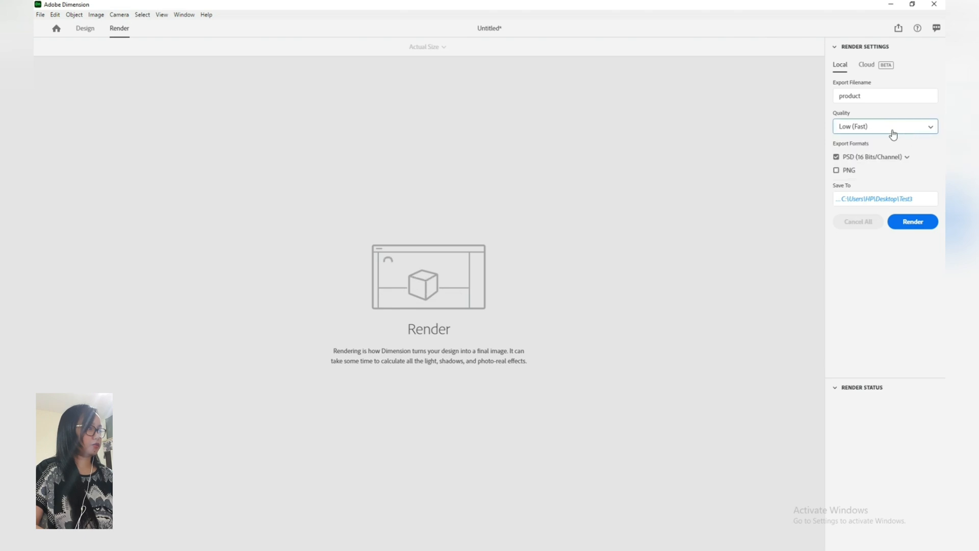
click(837, 171)
click(836, 158)
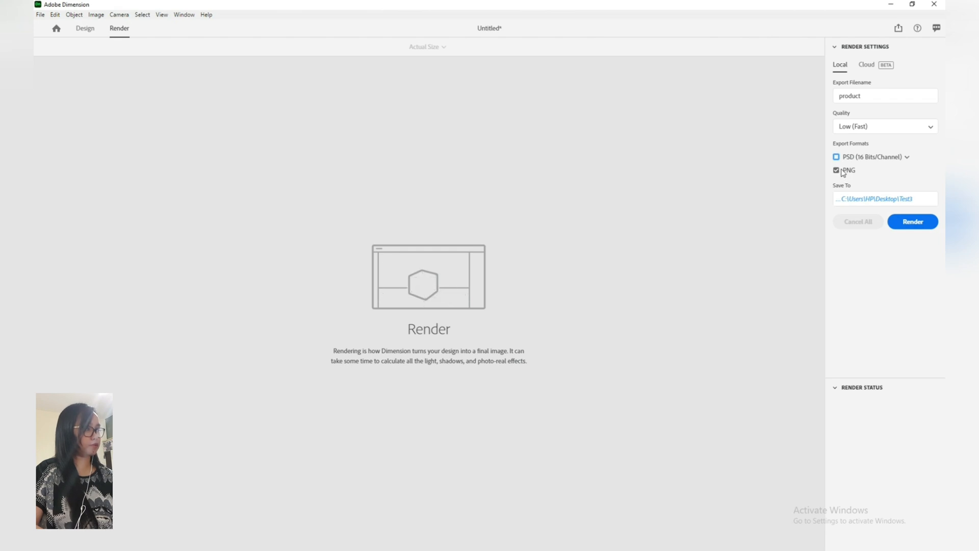